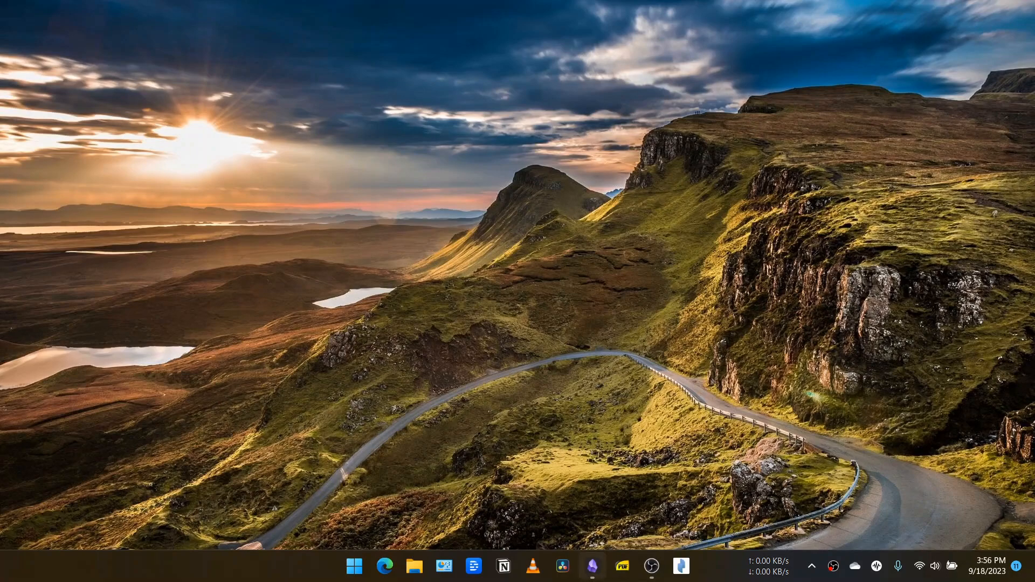
Switch to Obsidian and open its settings
click(593, 566)
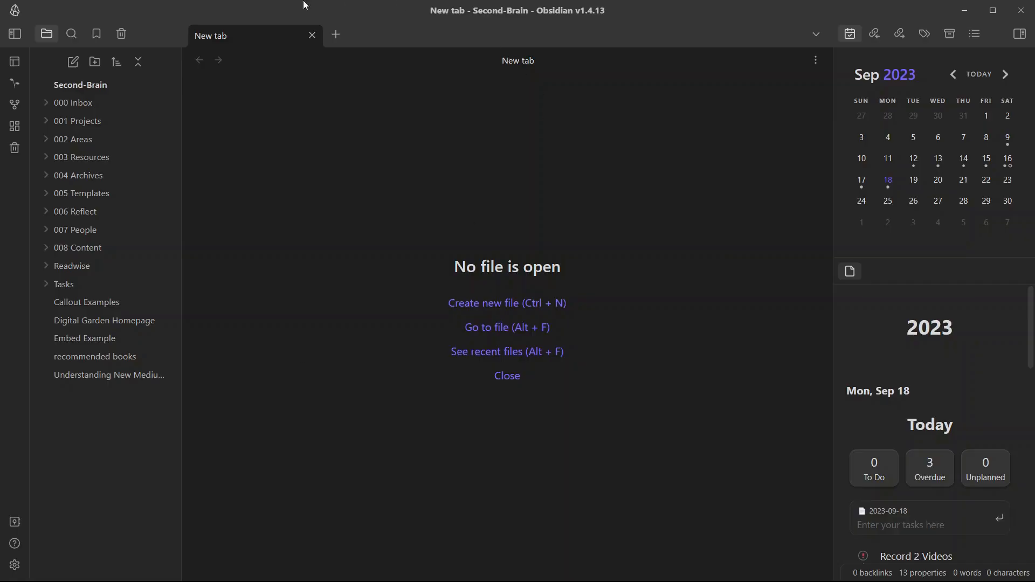
click(15, 566)
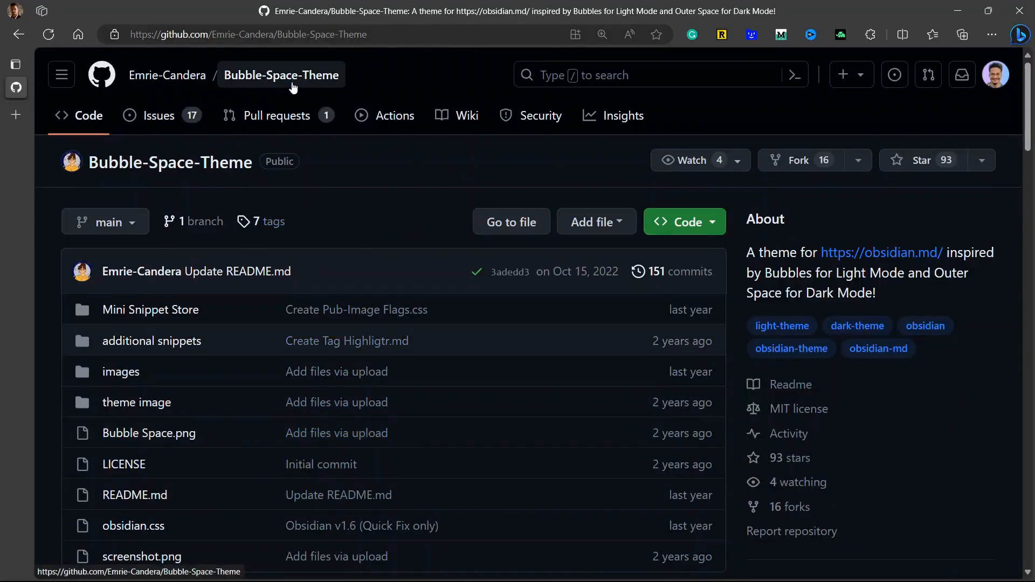
Examine the README and the light and dark mode previews of the Bubble Space theme on its GitHub page
scroll(323, 254, down, 3)
scroll(322, 254, down, 10)
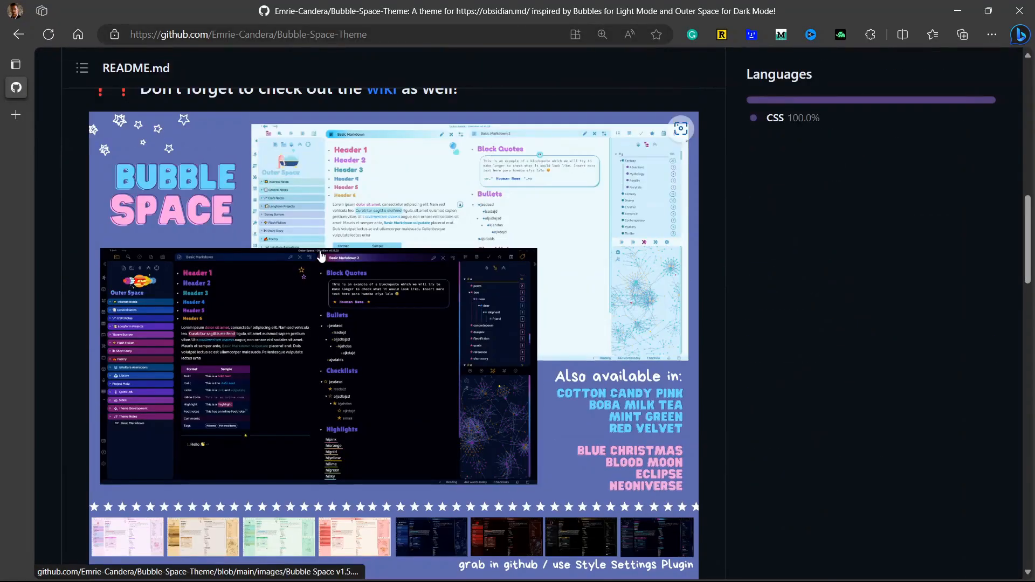
scroll(321, 256, down, 12)
scroll(339, 239, up, 1)
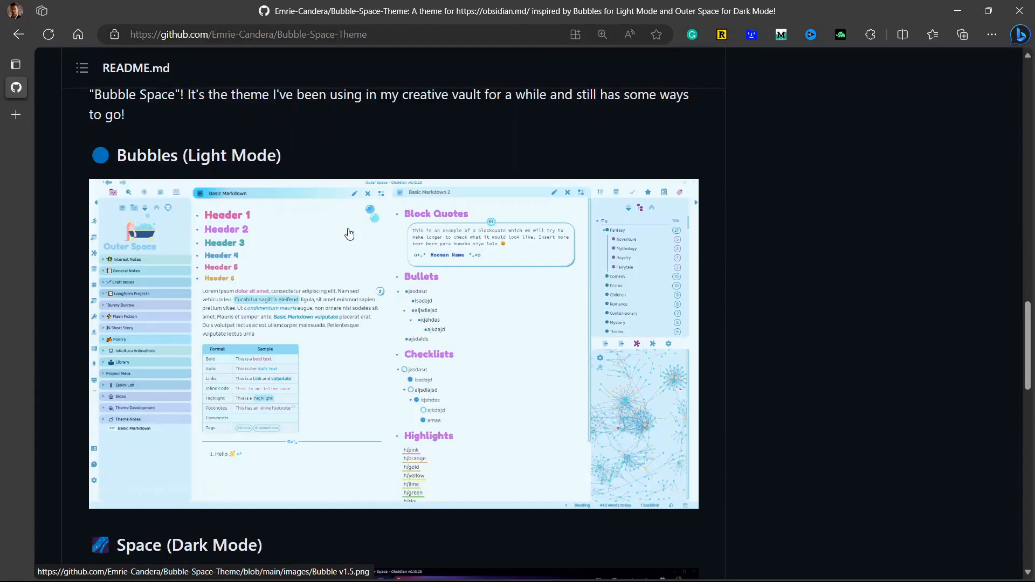
scroll(370, 336, down, 6)
scroll(370, 337, down, 10)
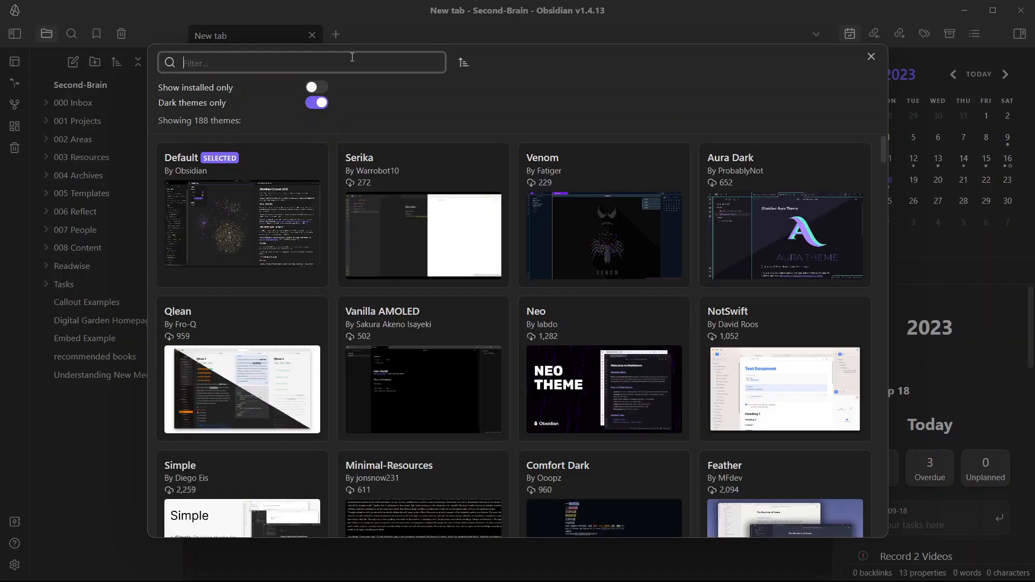
Search the Obsidian community themes for "bubble" and clear the search
text(bubble)
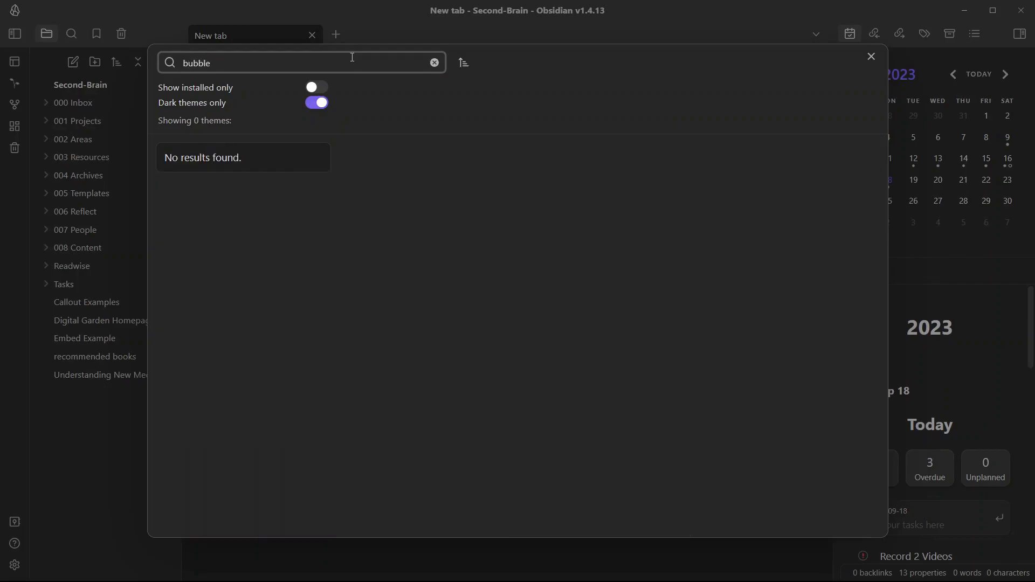
key(ctrl+a)
key(BackSpace)
Find the AnuPpuccin theme by searching for "anup", install and activate it, and leave the theme browser
text(anup)
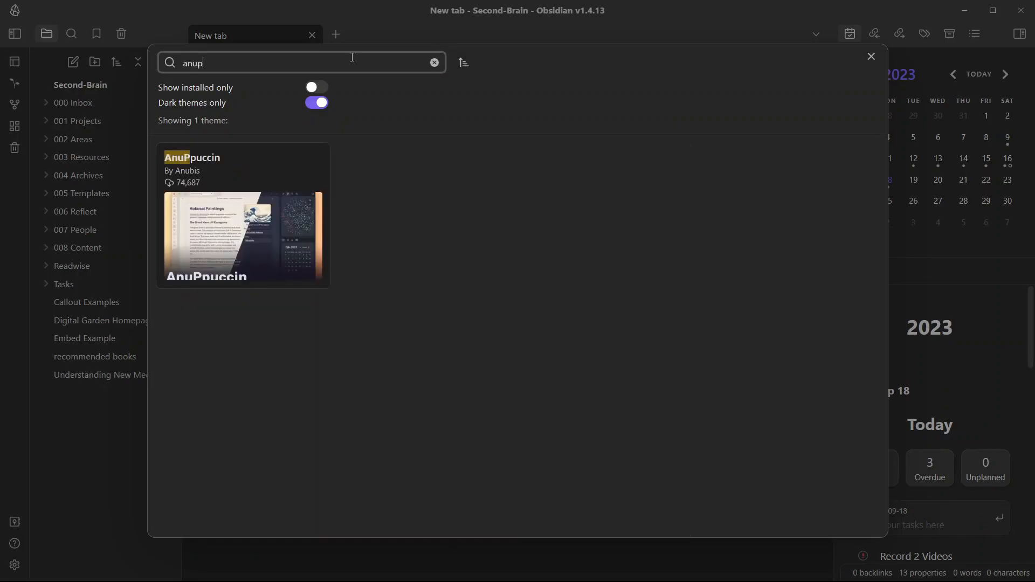
click(265, 222)
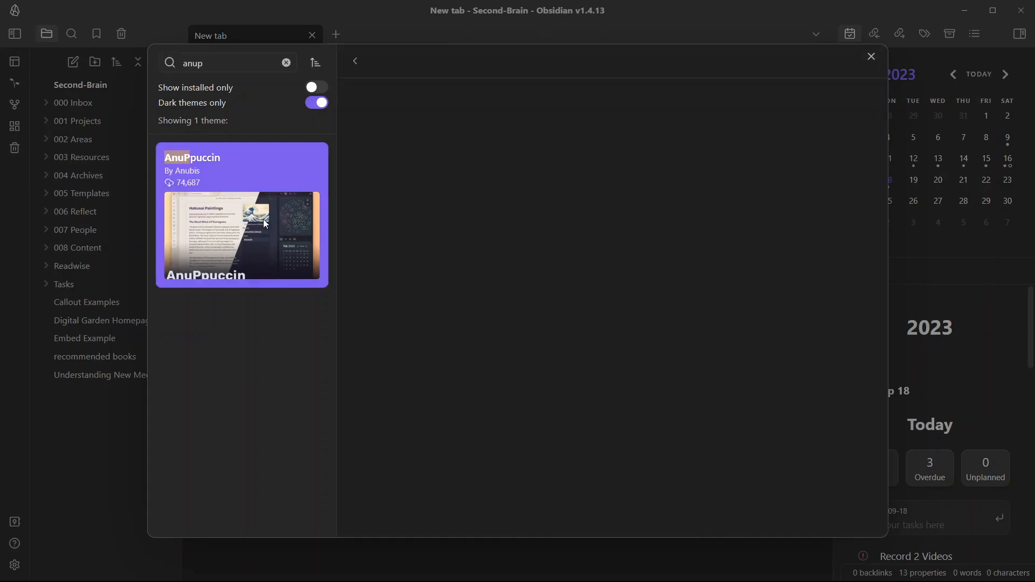
click(442, 217)
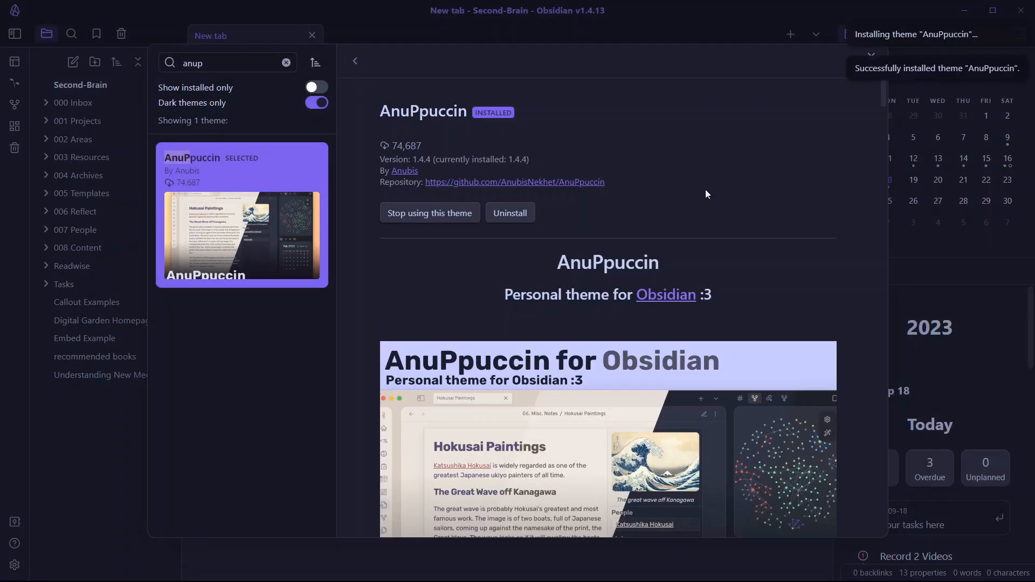
click(357, 62)
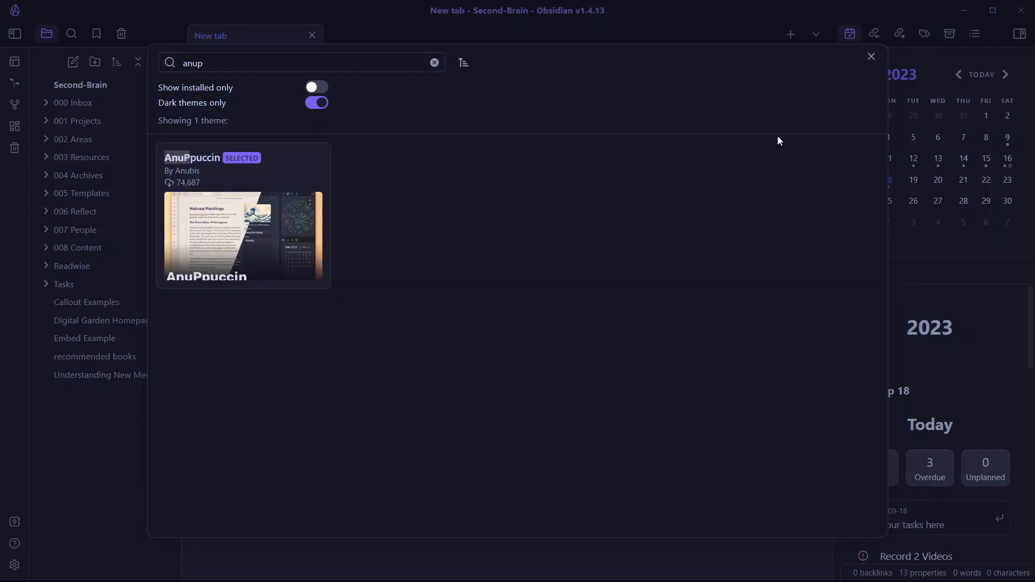
key(Escape)
Find the Style Settings plugin among the community plugins, install it and enable it
click(811, 123)
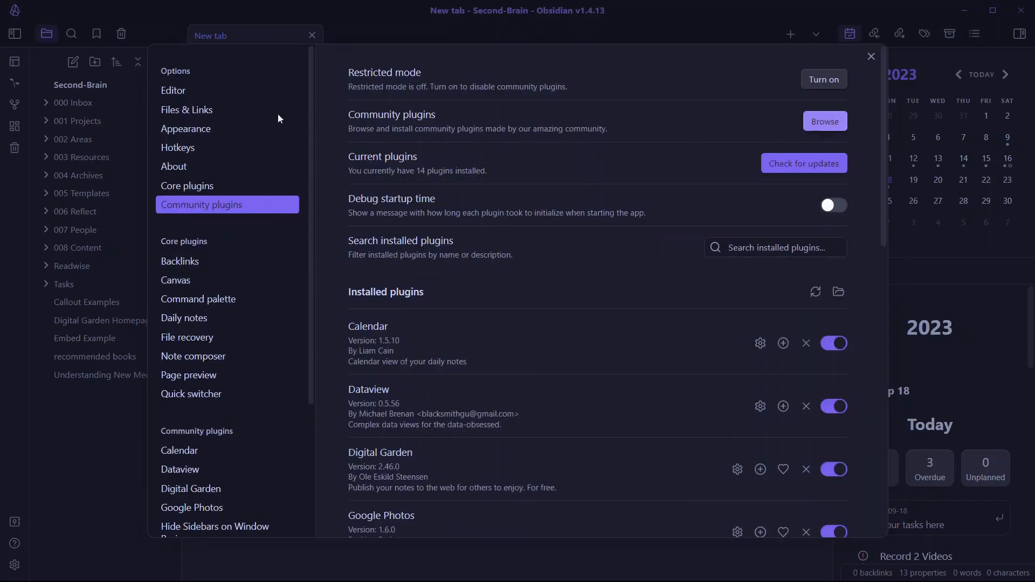
text(style )
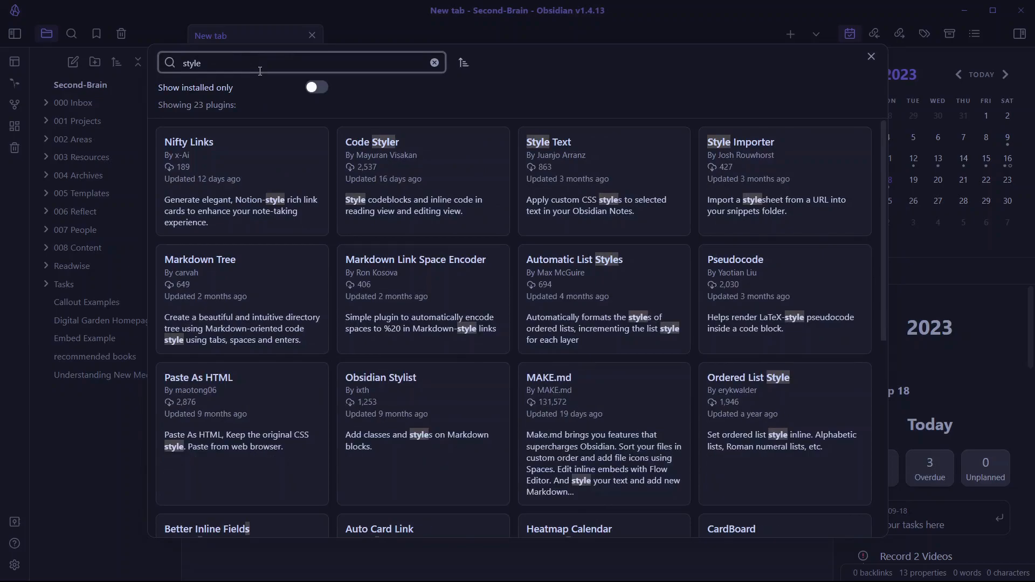
text(setting)
click(203, 208)
click(399, 241)
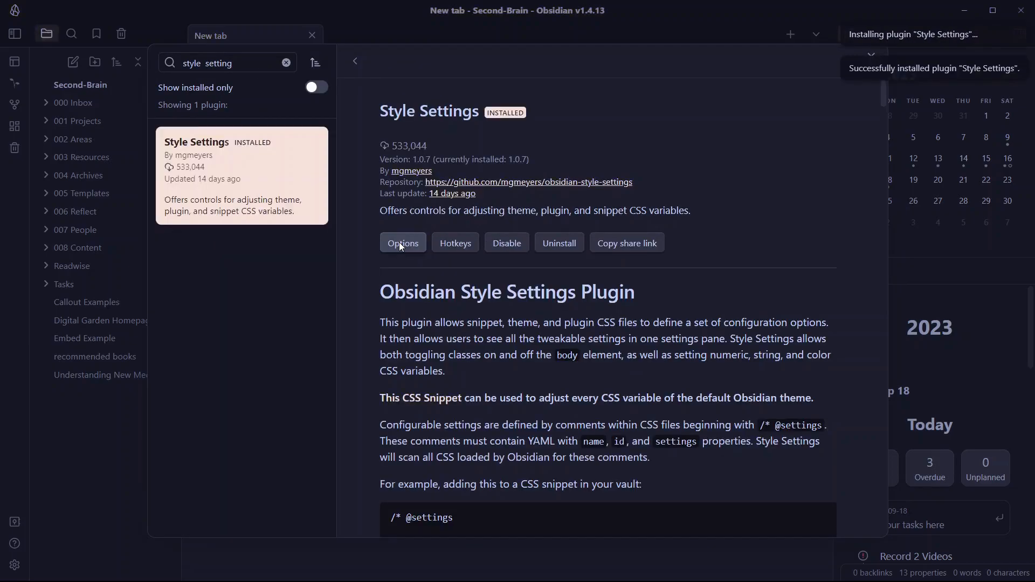
Open the Style Settings plugin's options and expand the Colors section of AnuPpuccin
click(400, 243)
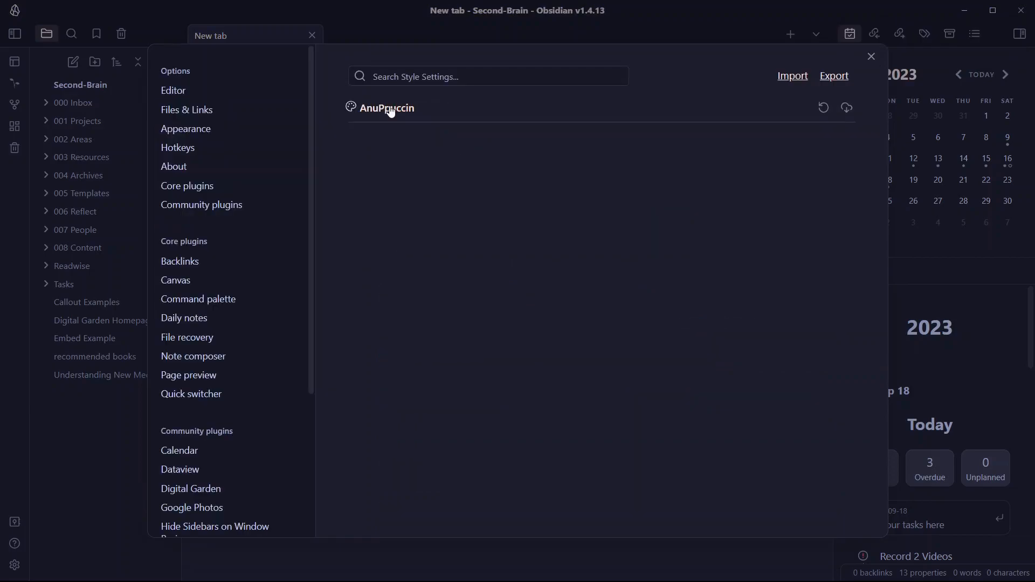
click(391, 110)
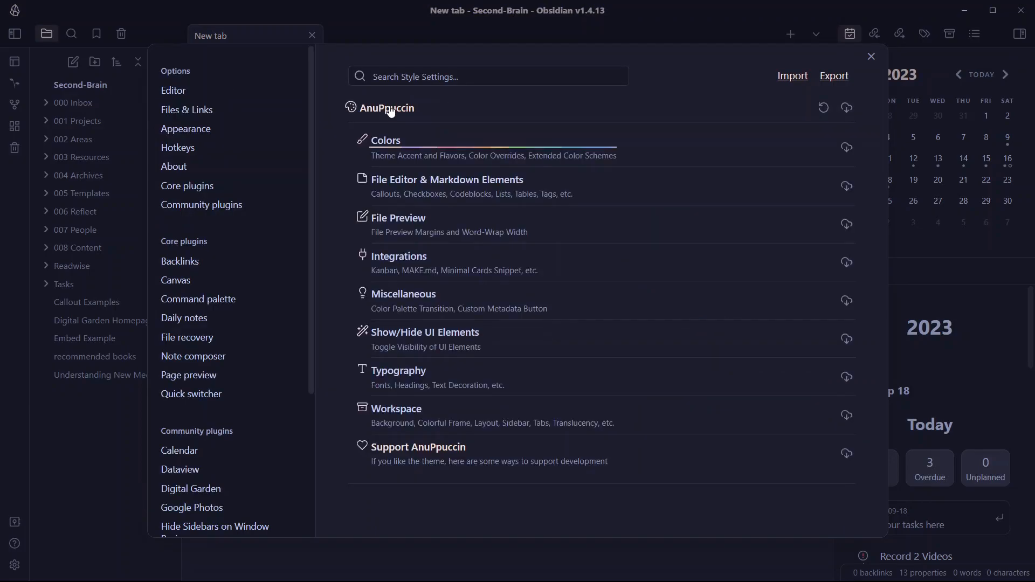
click(397, 149)
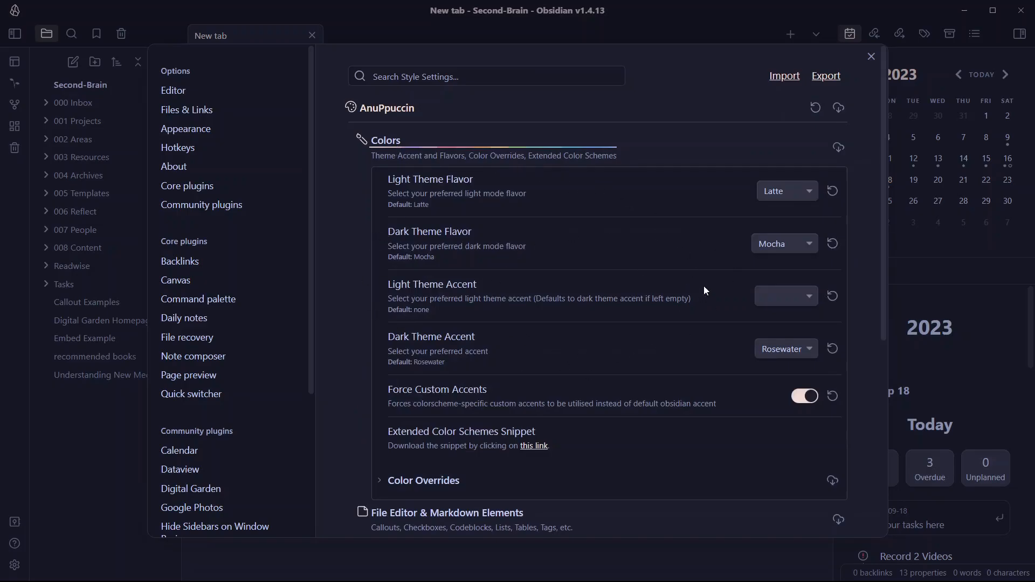
Try the dark theme flavors Frappe, Macchiato, Mocha and Mocha Old in turn, and return to Mocha
click(782, 250)
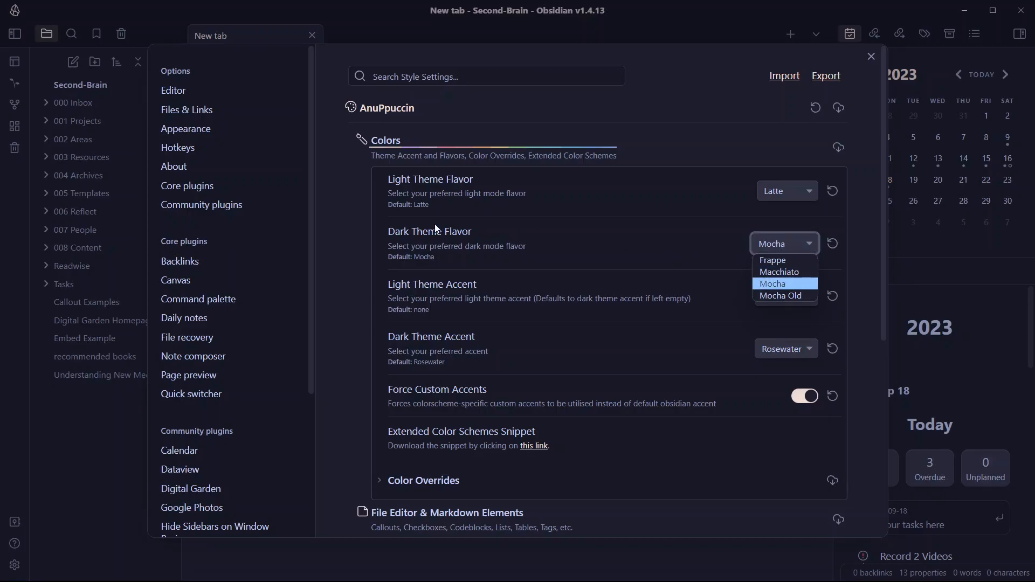
click(437, 244)
click(797, 248)
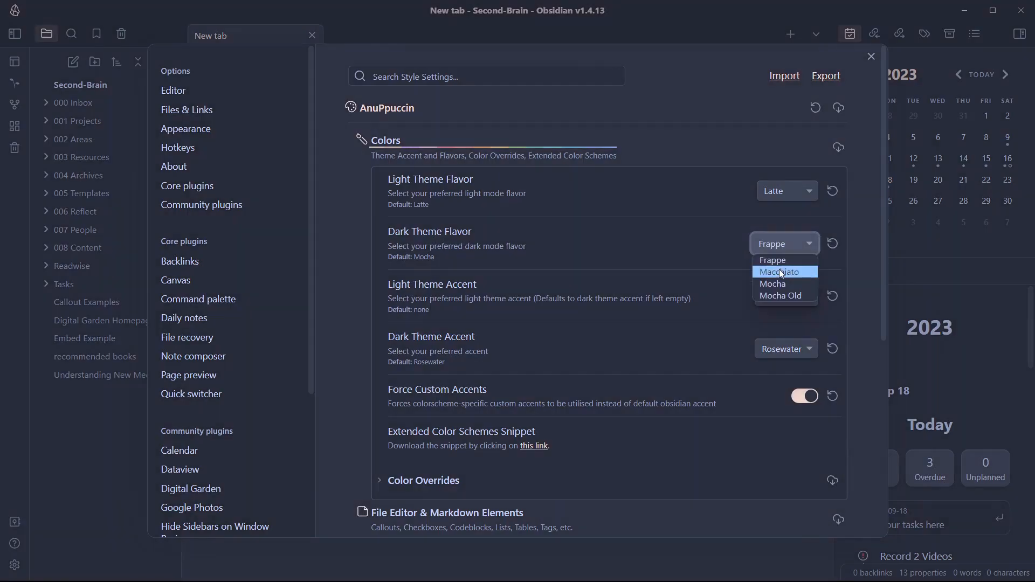
click(779, 270)
click(791, 244)
click(776, 284)
click(787, 247)
click(785, 298)
click(786, 248)
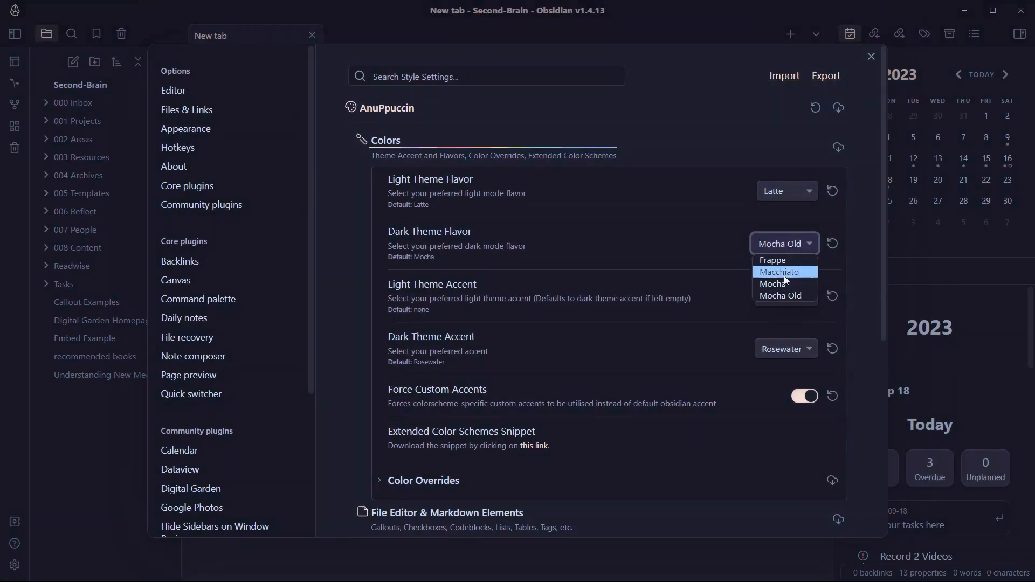
click(784, 281)
Set the Dark Theme Accent to Peach
scroll(593, 254, down, 3)
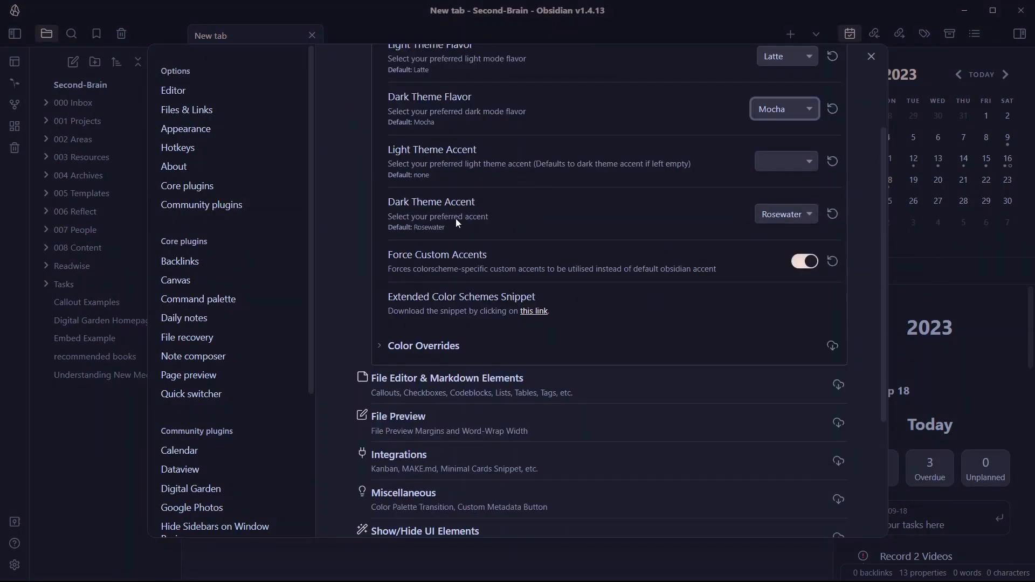
scroll(550, 286, up, 3)
click(778, 345)
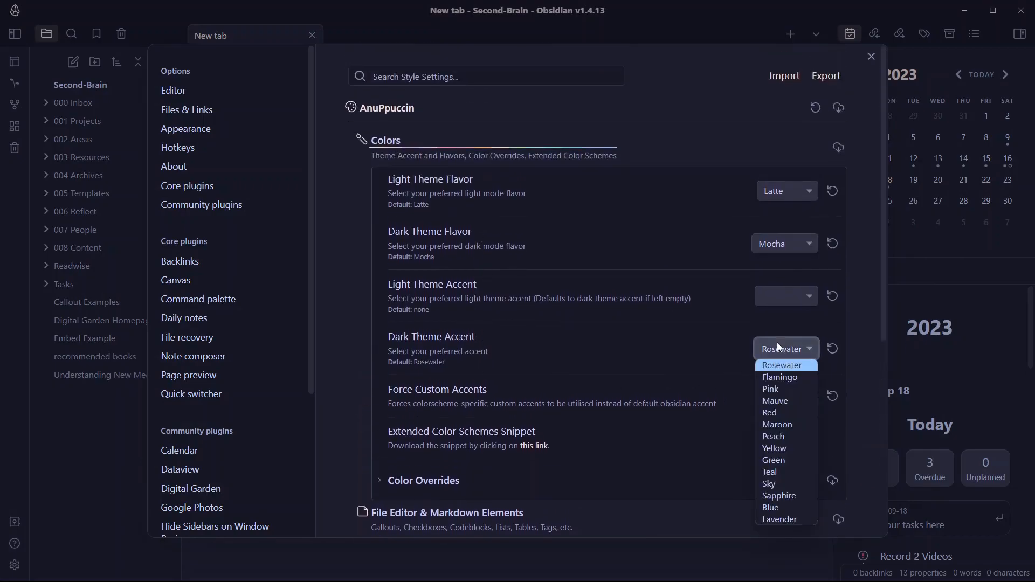
click(776, 410)
scroll(785, 351, down, 1)
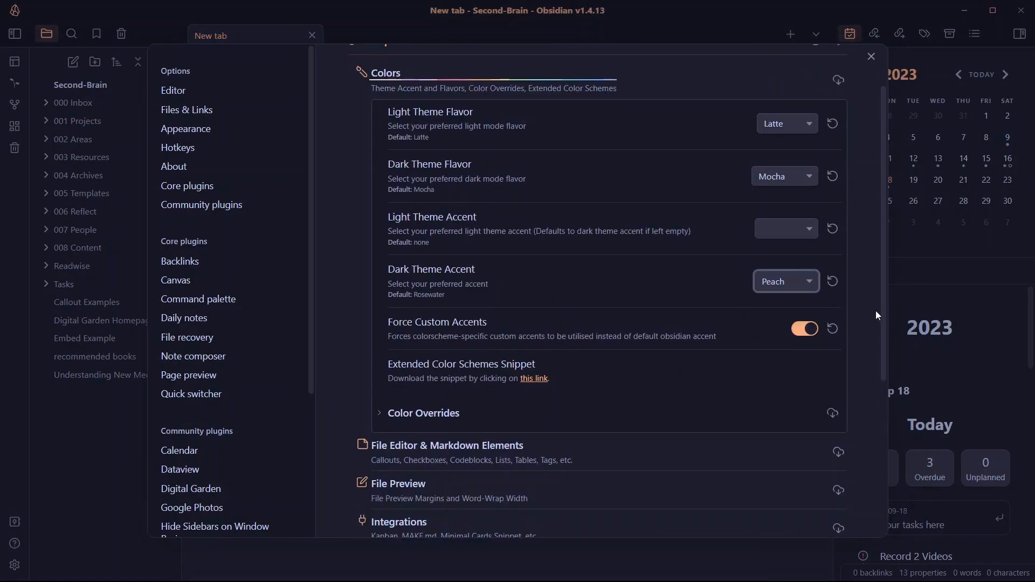
Turn off Force Custom Accents, check the accent color under the Appearance settings, and turn Force Custom Accents back on
click(802, 327)
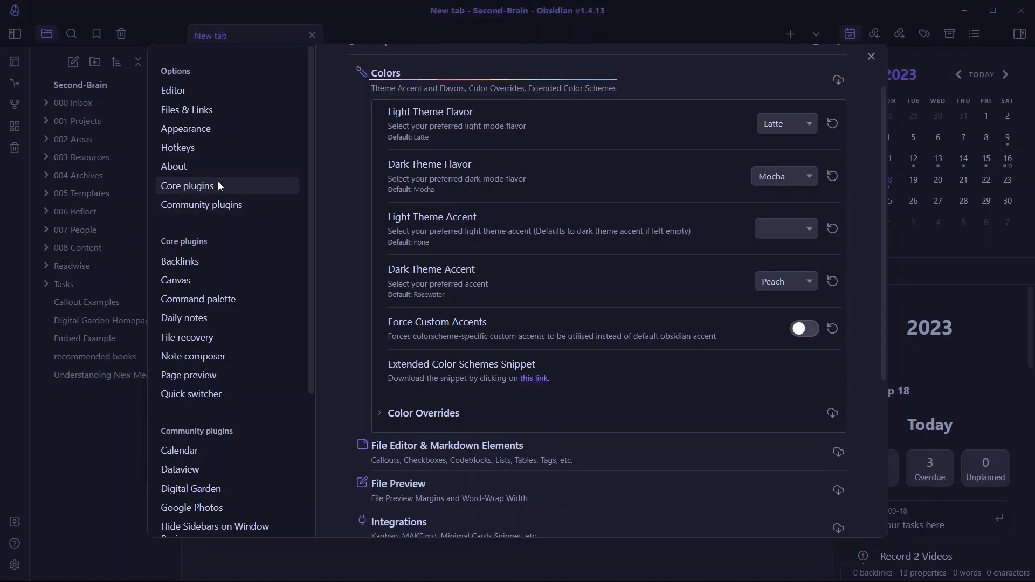
click(236, 135)
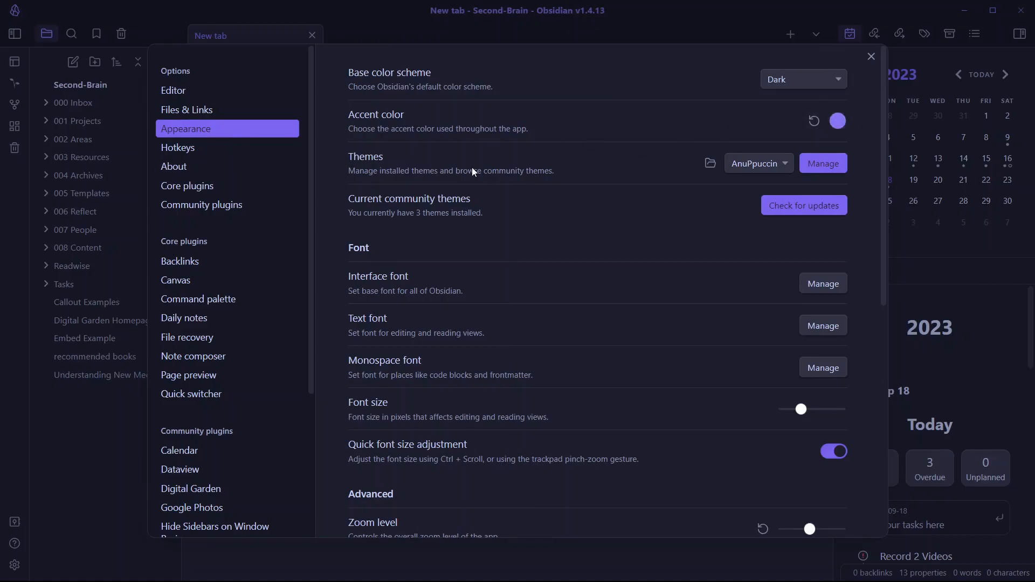
scroll(270, 234, down, 4)
click(189, 473)
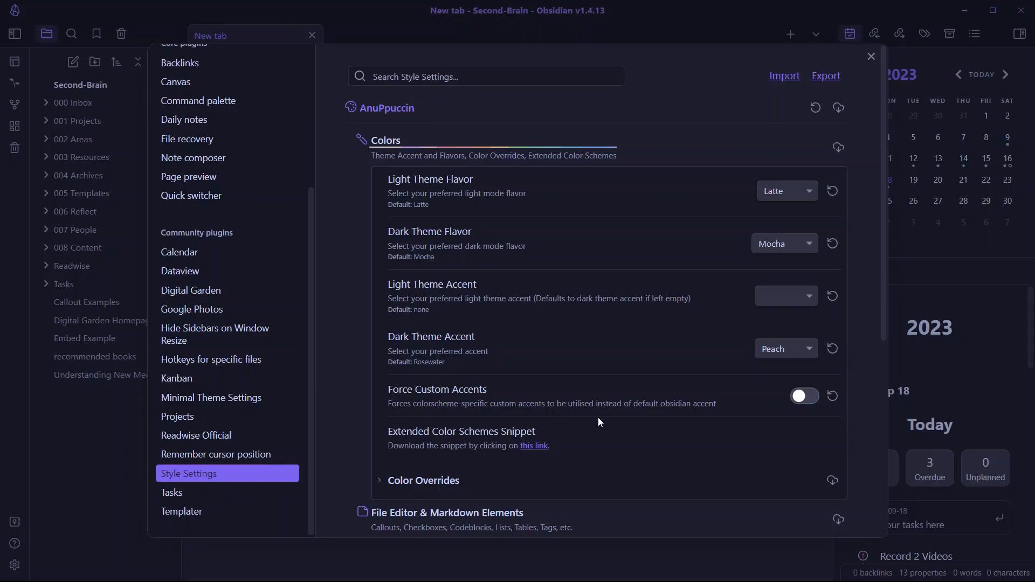
click(804, 396)
Examine the individual colors available under Color Overrides and collapse that section
scroll(455, 413, down, 1)
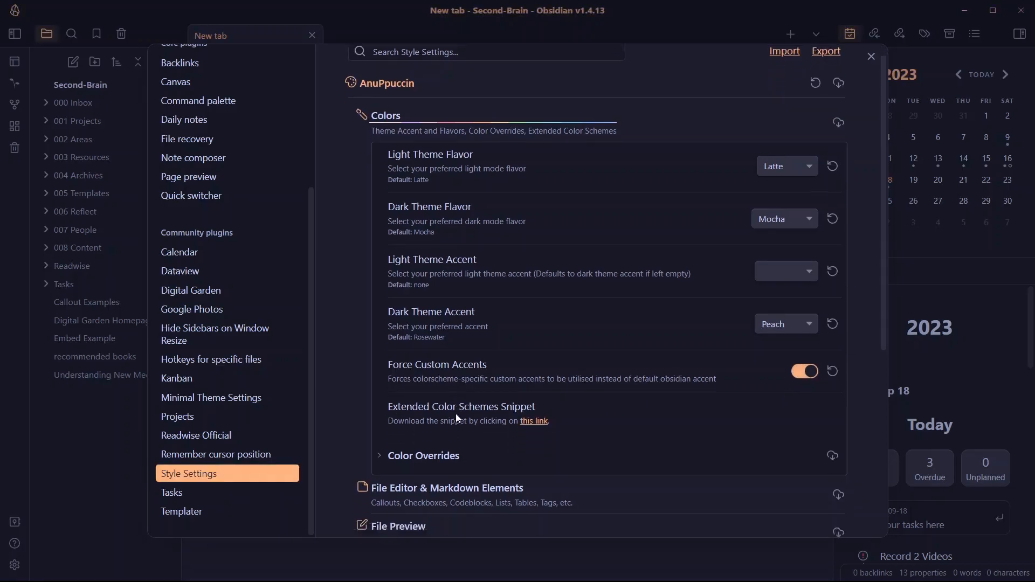
scroll(456, 418, down, 3)
click(427, 281)
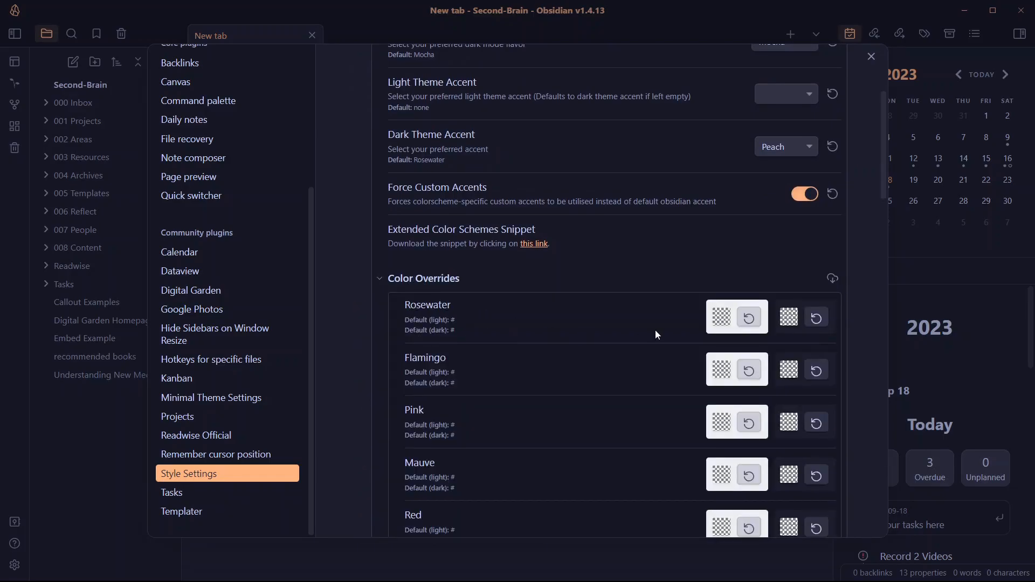
scroll(774, 186, up, 3)
click(777, 179)
click(780, 238)
scroll(455, 413, down, 8)
scroll(425, 318, up, 6)
click(423, 279)
scroll(409, 281, up, 4)
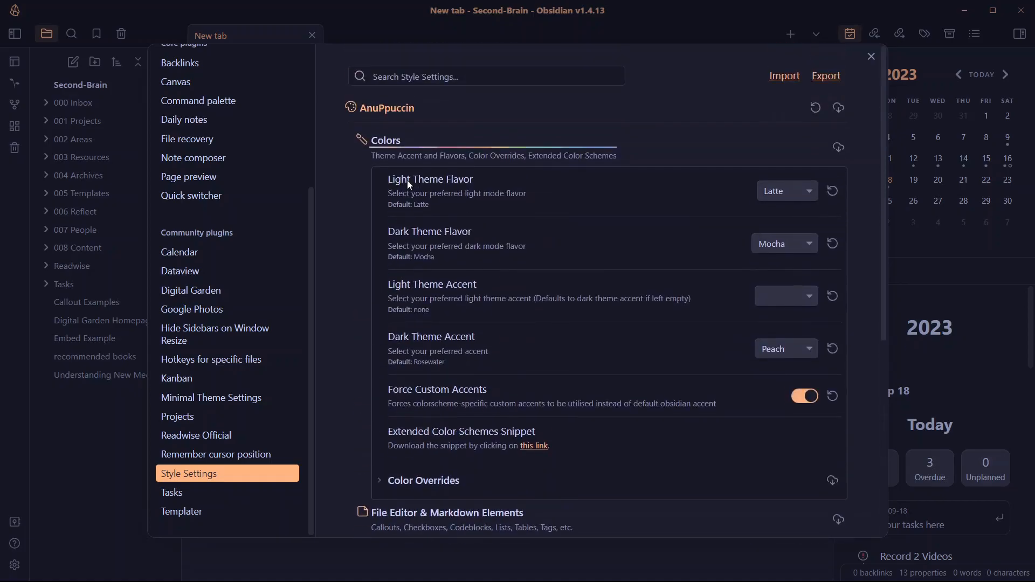
Set the Active line highlight to Highlight in the File Editor & Markdown Elements section and close the settings
click(384, 146)
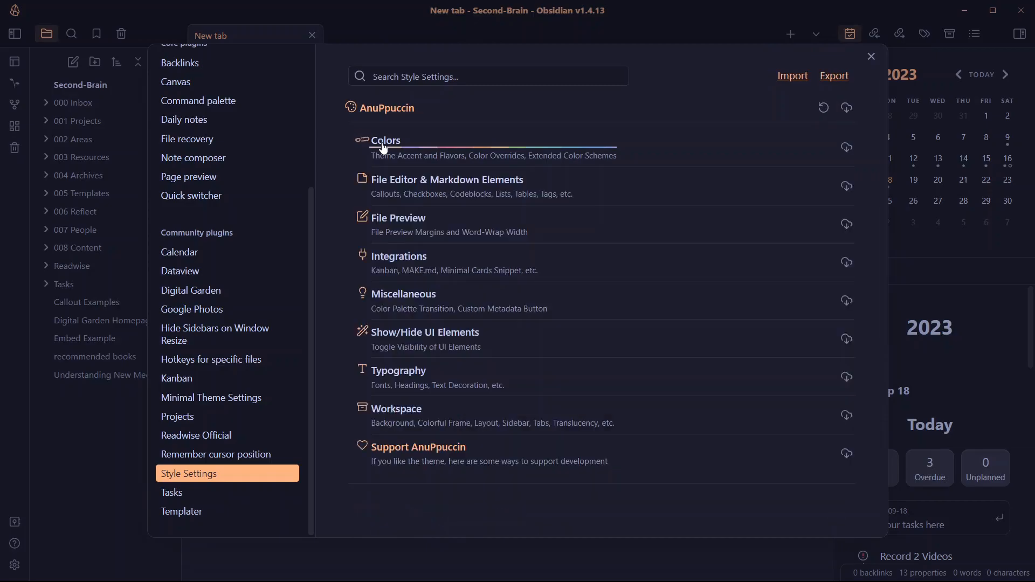
click(393, 184)
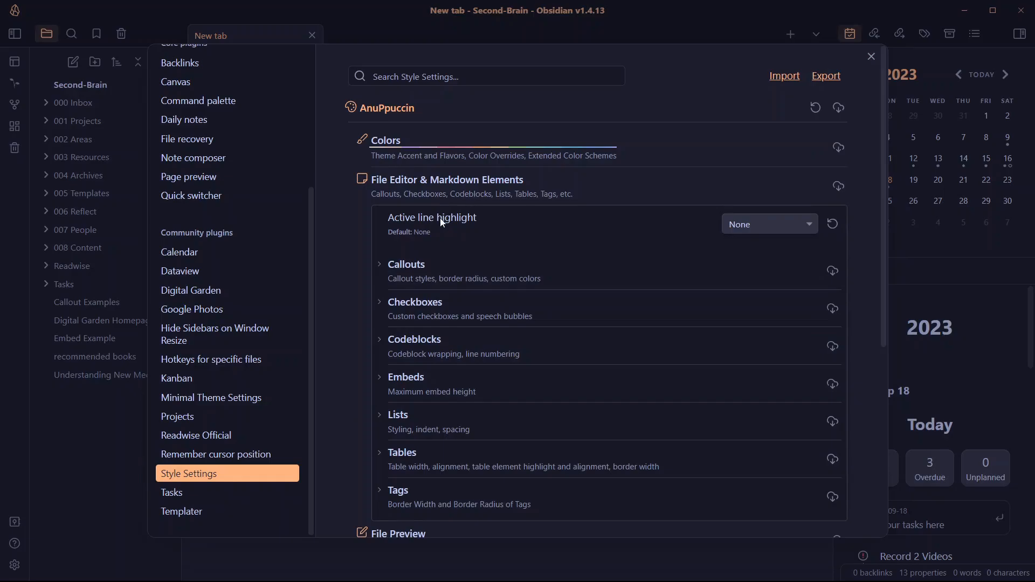
click(752, 222)
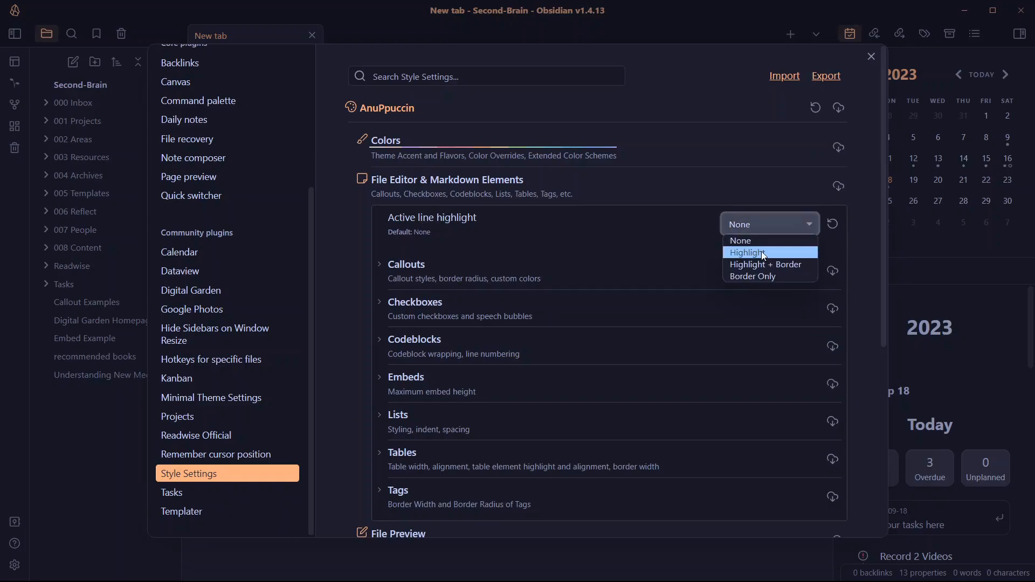
click(764, 254)
key(Escape)
Open the note The 100 Startup in editing view and place the cursor on the "Sell it to the audience" line
key(alt+f)
click(556, 233)
scroll(293, 254, down, 5)
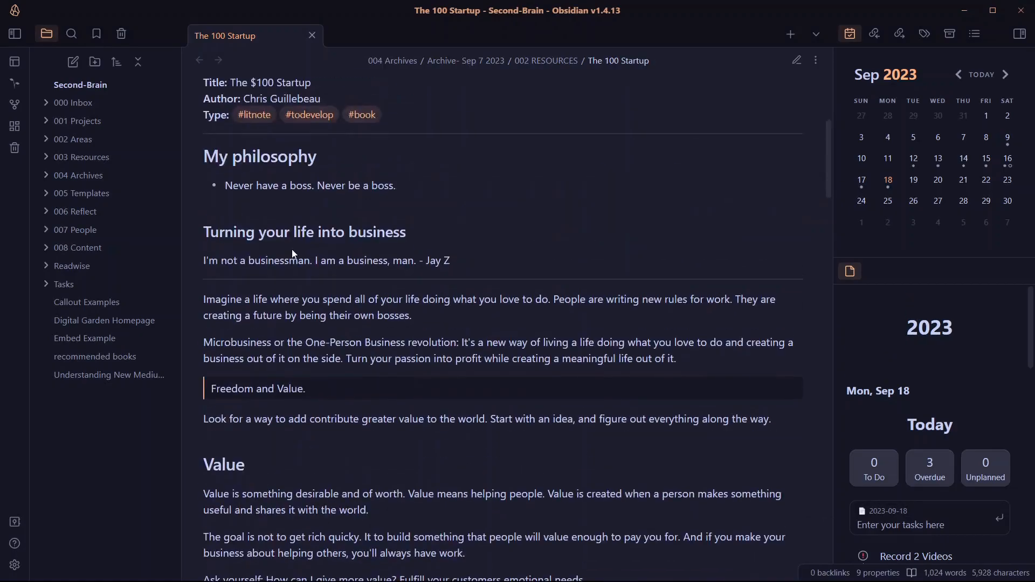
key(ctrl+e)
scroll(302, 248, down, 10)
scroll(302, 247, down, 9)
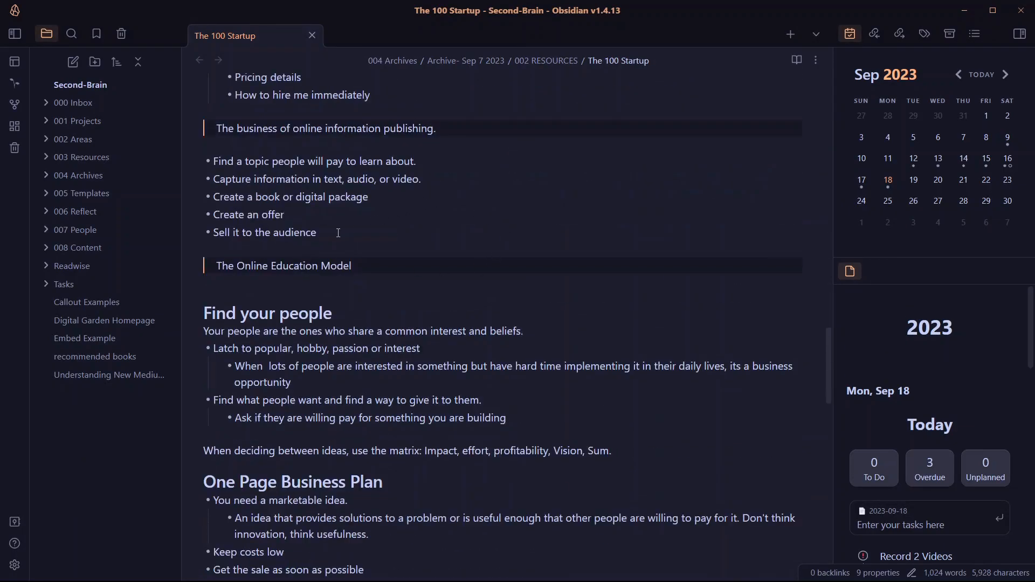
click(338, 233)
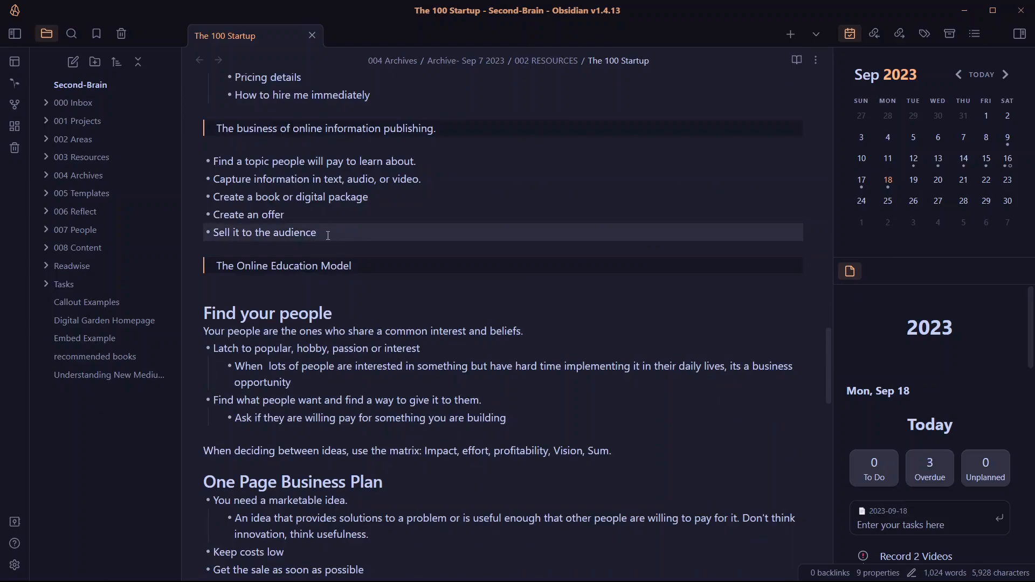
Set the AnuPpuccin Active line highlight to combine the highlight with a border and check the active line in the note
key(ctrl+comma)
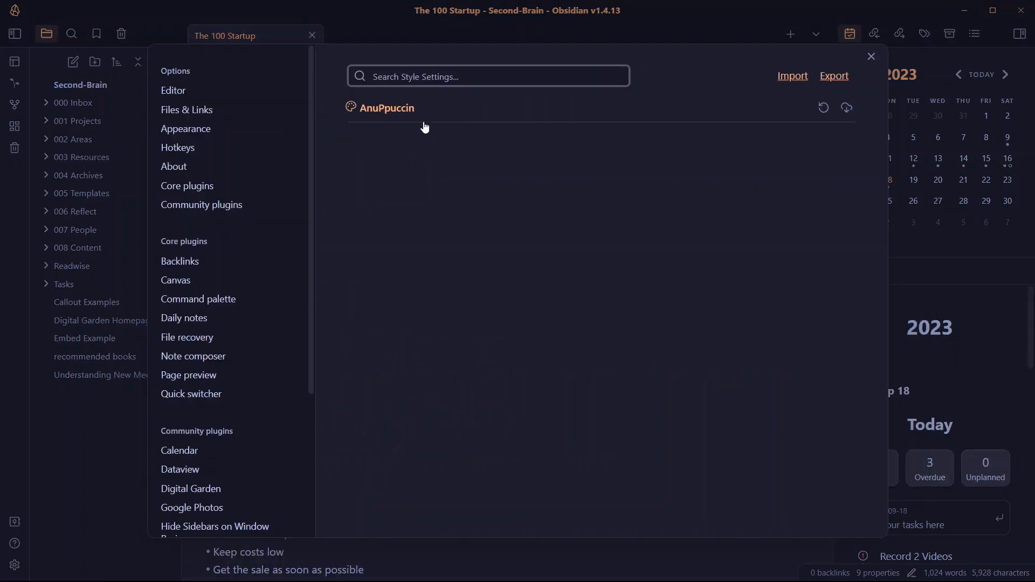
click(388, 108)
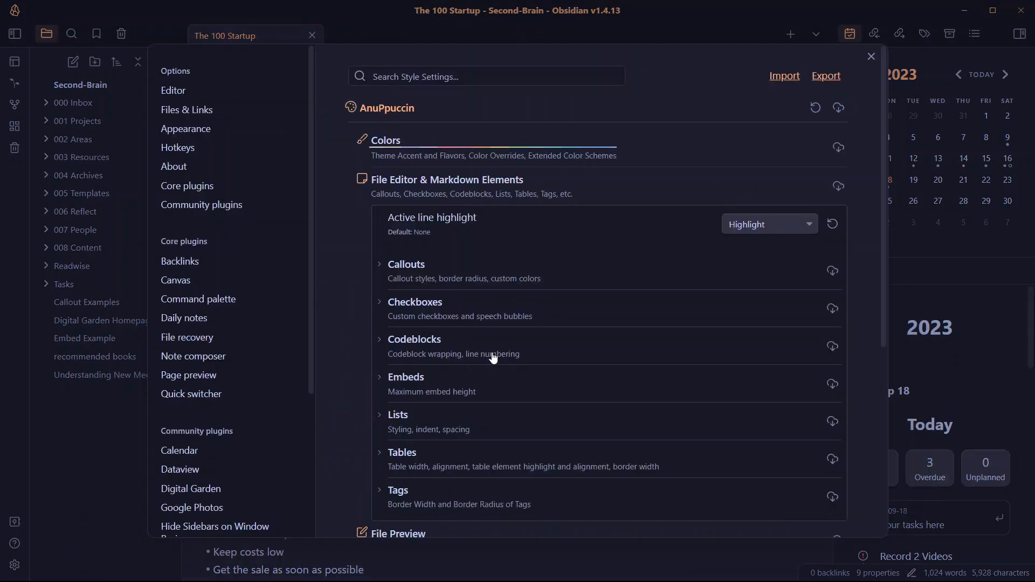
click(775, 219)
click(770, 264)
click(84, 441)
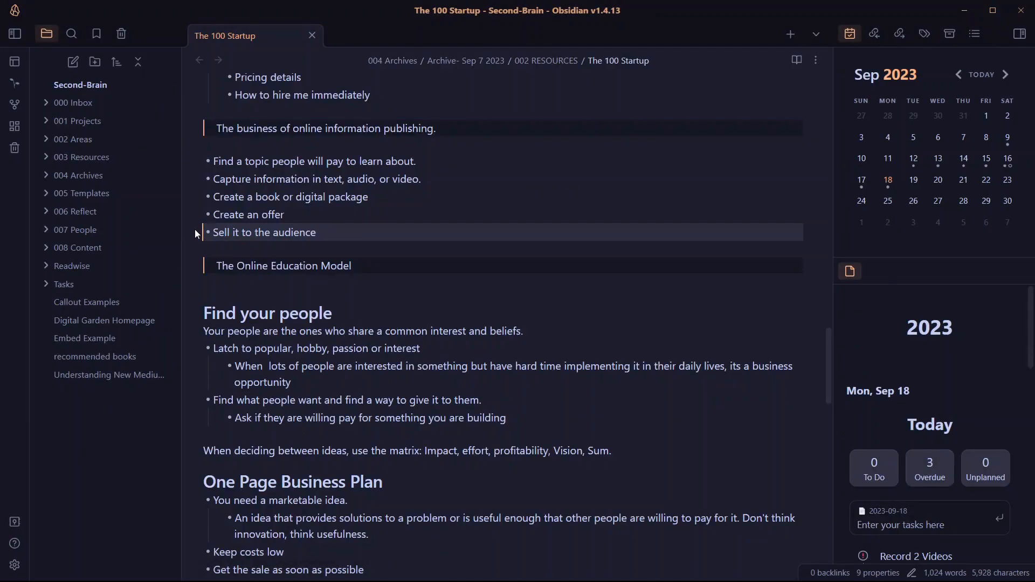
Set the Active line highlight in the AnuPpuccin style settings back to Highlight
click(15, 565)
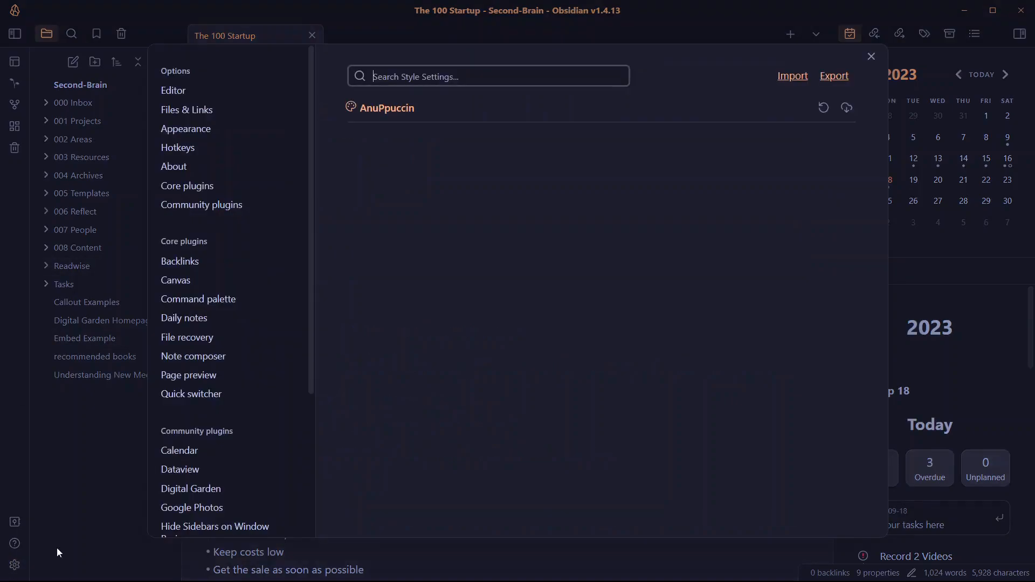
click(388, 110)
click(764, 221)
click(736, 253)
Expand the Callouts settings, look through the callout styles, and open the note Callout Examples
click(402, 273)
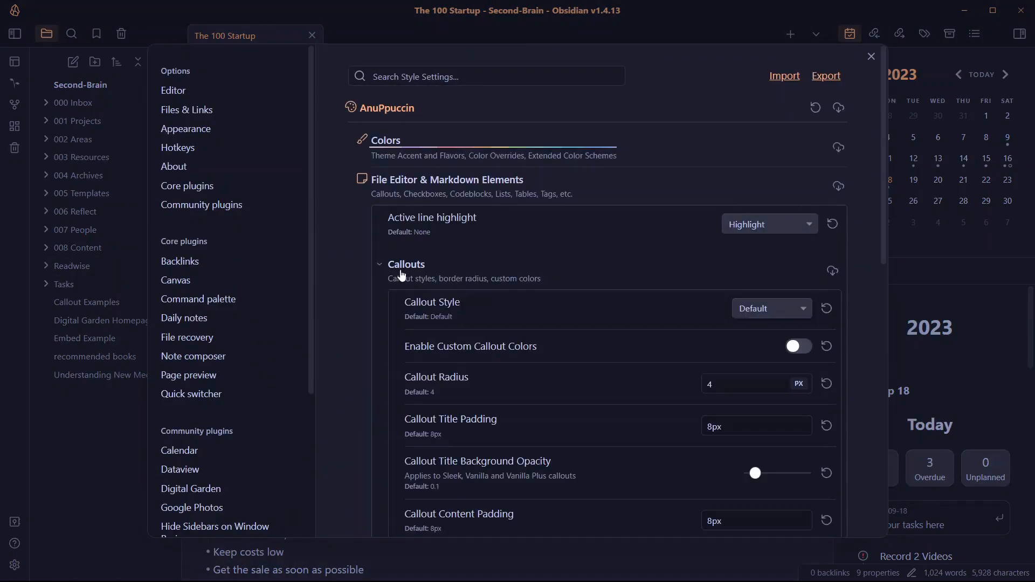
click(771, 304)
click(768, 334)
click(134, 327)
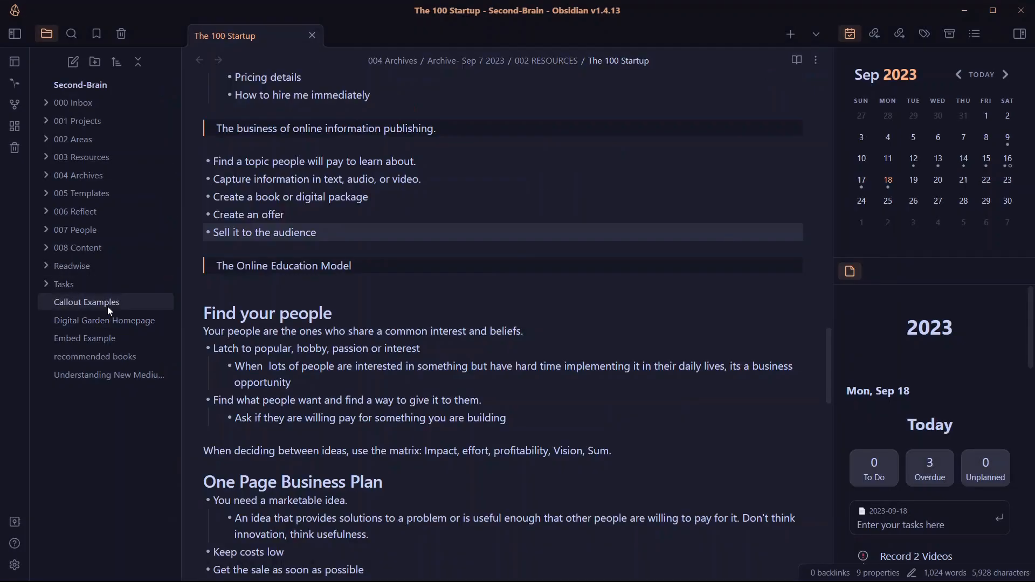
click(107, 306)
click(347, 356)
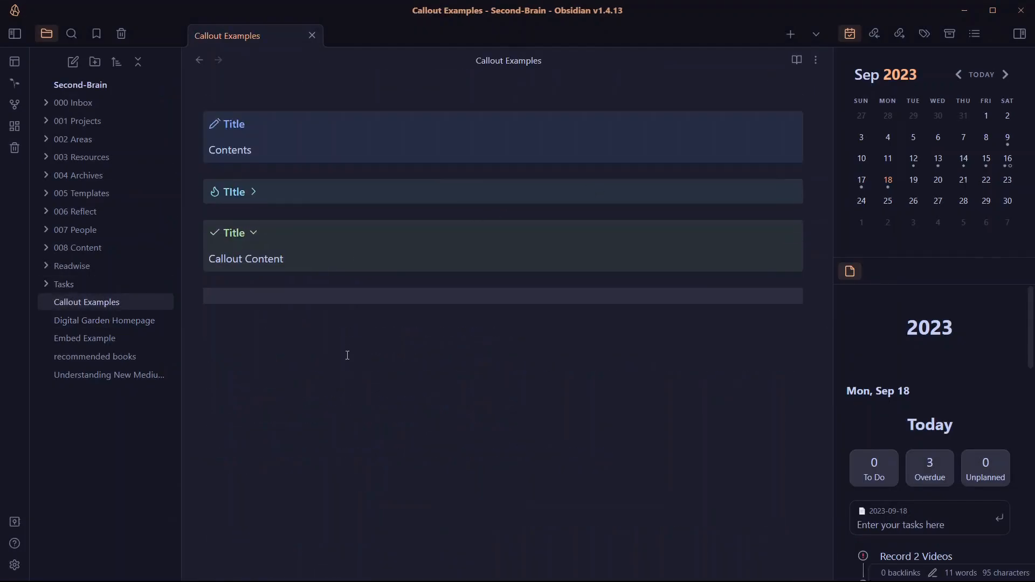
Set the Callout Style to Sleek and check the callouts in the note
click(16, 566)
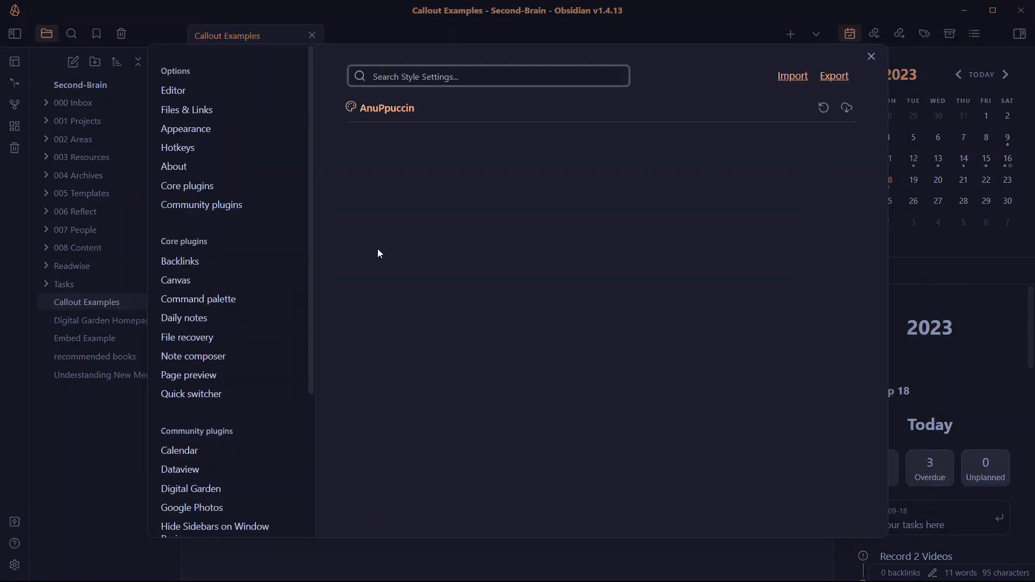
click(385, 118)
click(770, 306)
click(764, 332)
key(Escape)
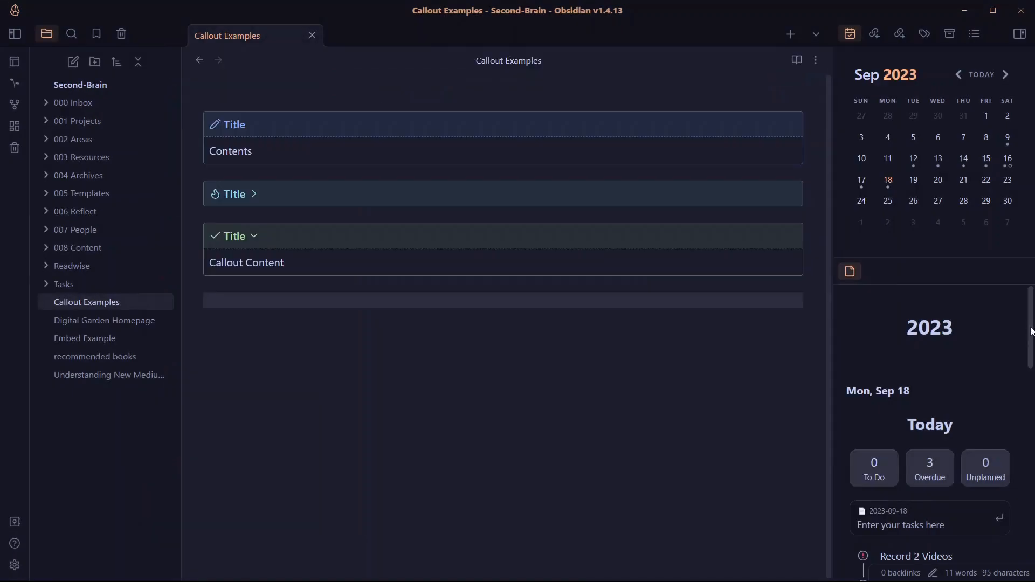
Set the Callout Style to Block and return to the note to compare the callouts
click(14, 565)
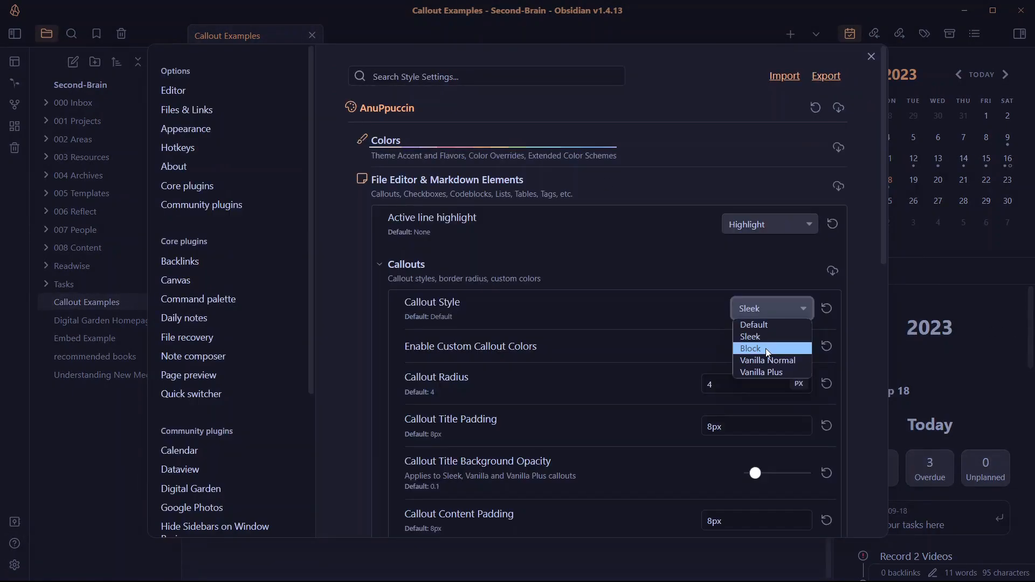
click(766, 349)
click(920, 321)
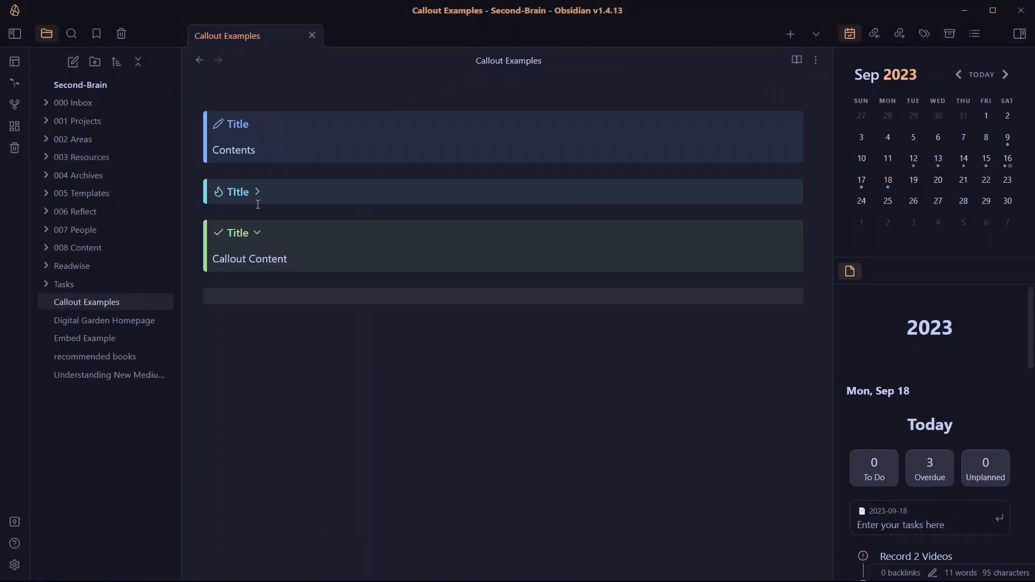
Set the Callout Style to Vanilla Normal and inspect the callouts in the note
click(14, 565)
click(432, 111)
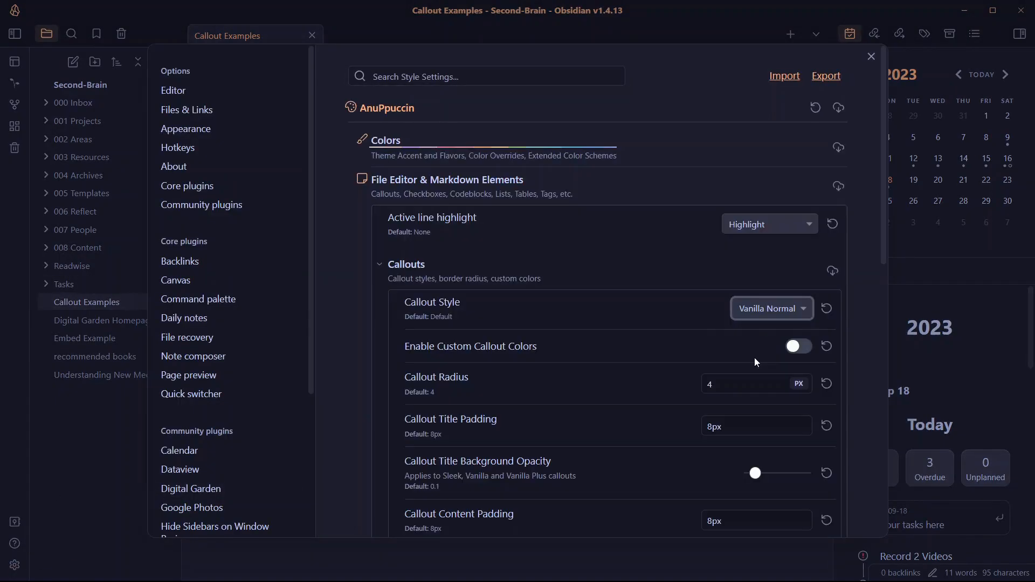
click(956, 303)
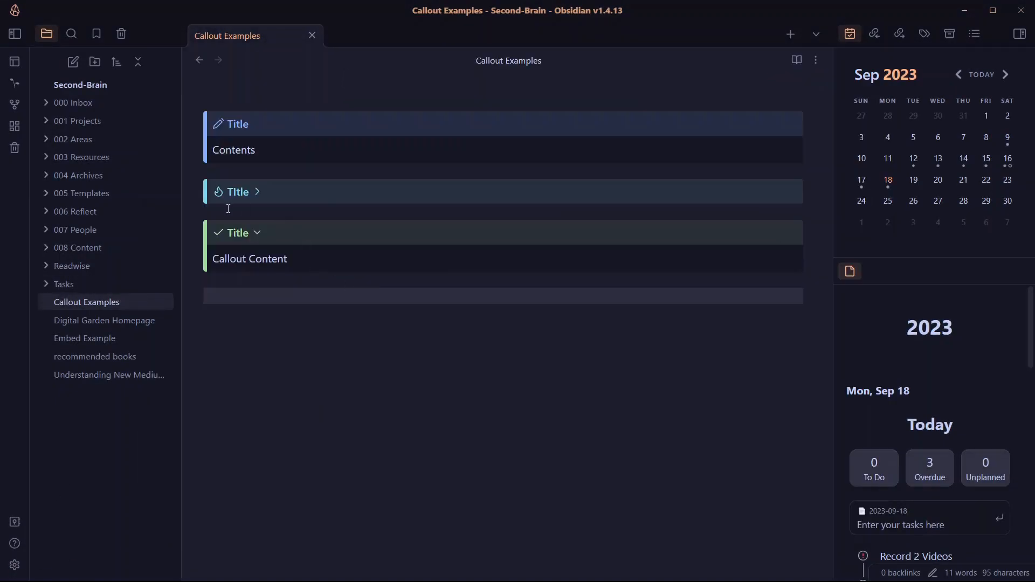
click(259, 233)
Set the Callout Style to Vanilla Plus and view the callouts in the note
key(ctrl+comma)
click(783, 307)
click(768, 371)
click(924, 270)
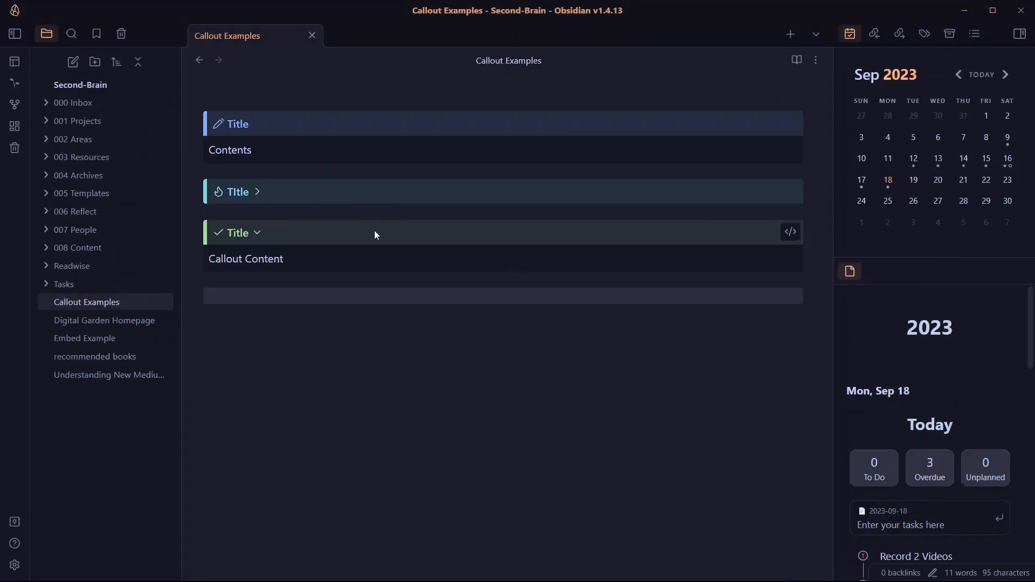
Reopen the AnuPpuccin style settings and set the Callout Style back to Sleek
click(15, 565)
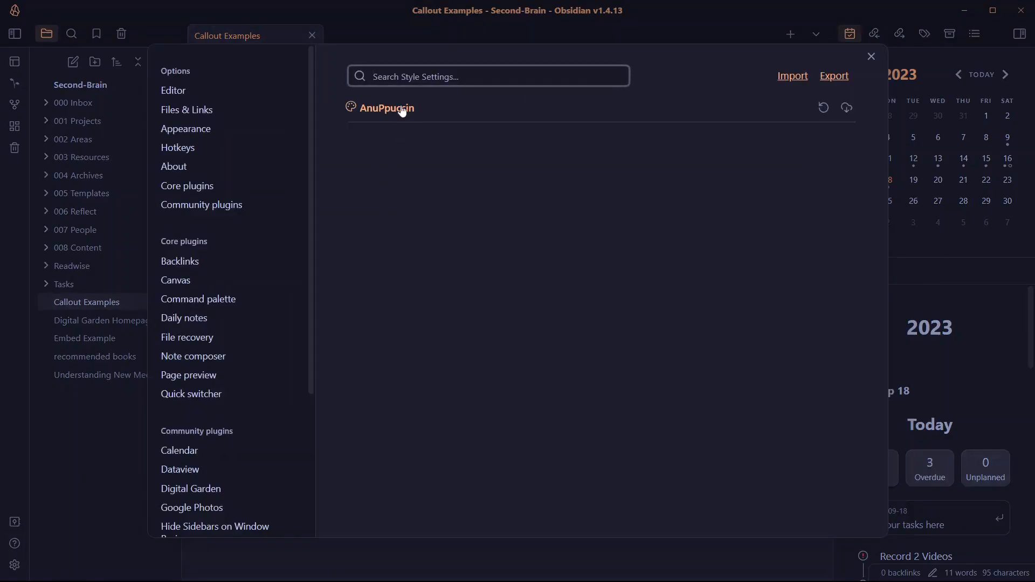
click(400, 114)
click(768, 309)
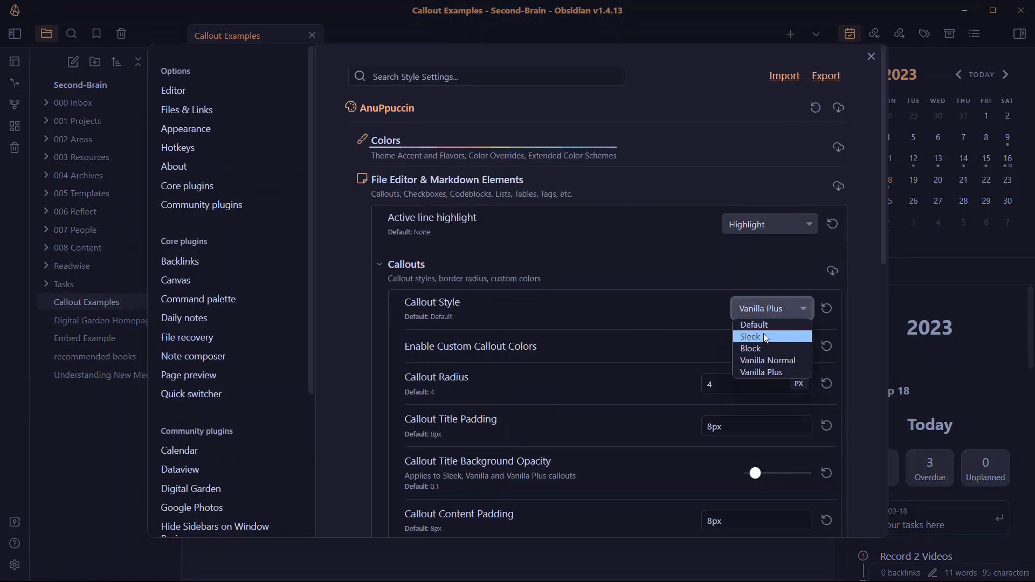
click(763, 334)
Turn on Enable Custom Callout Colors and set the Callout Radius to 8 px
scroll(717, 277, down, 1)
click(800, 281)
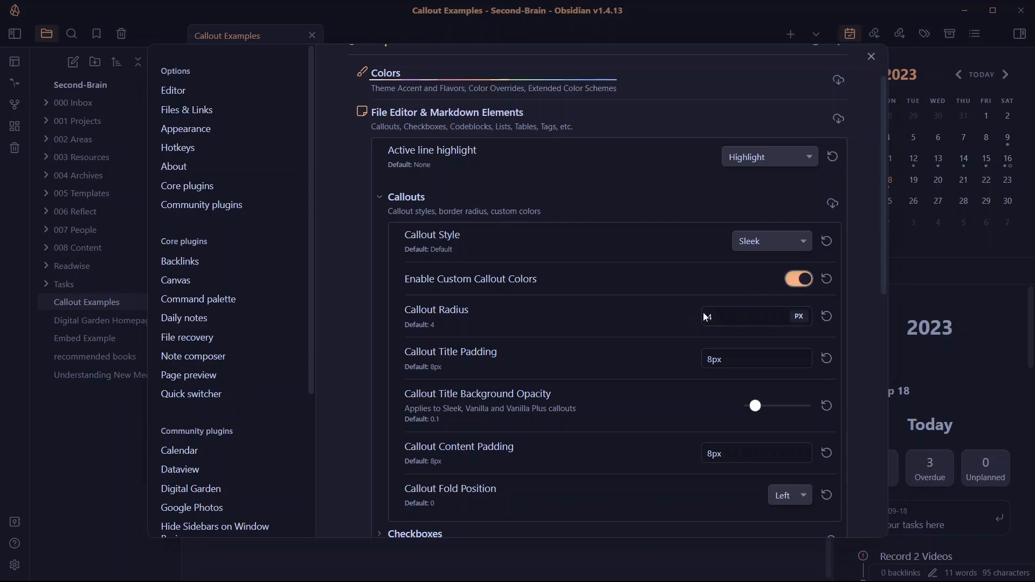
drag(717, 318, 683, 324)
text(8)
Set the Callout Fold Position to Right and check the fold arrows in the Callout Examples note
scroll(765, 427, down, 3)
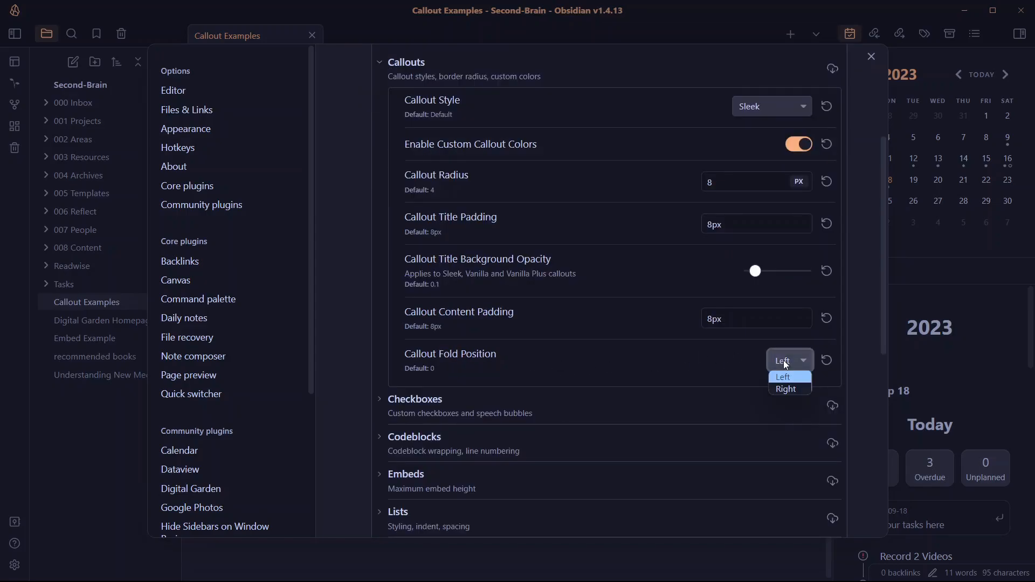
click(787, 388)
click(945, 286)
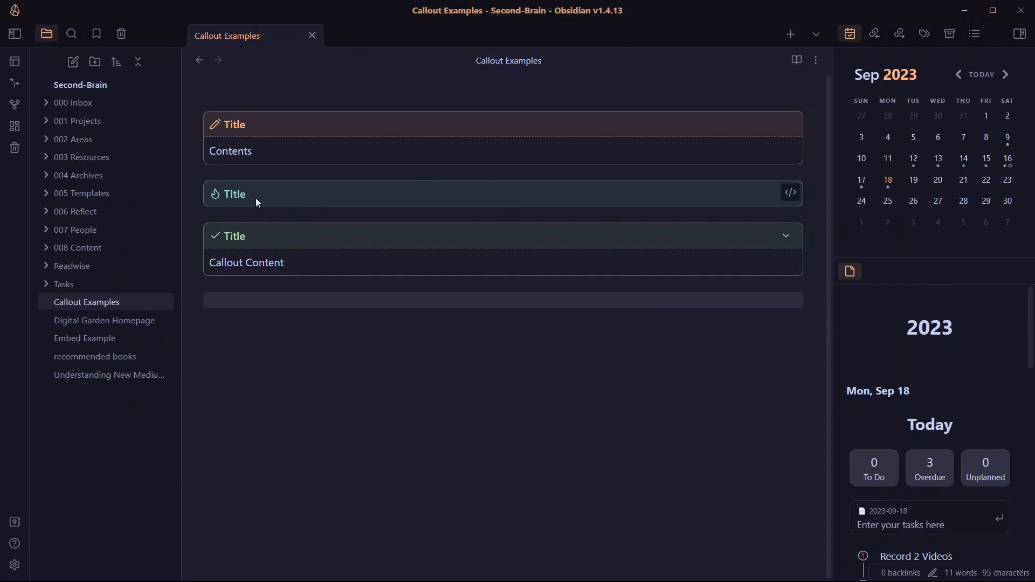
Set the Callout Fold Position back to Left
click(14, 565)
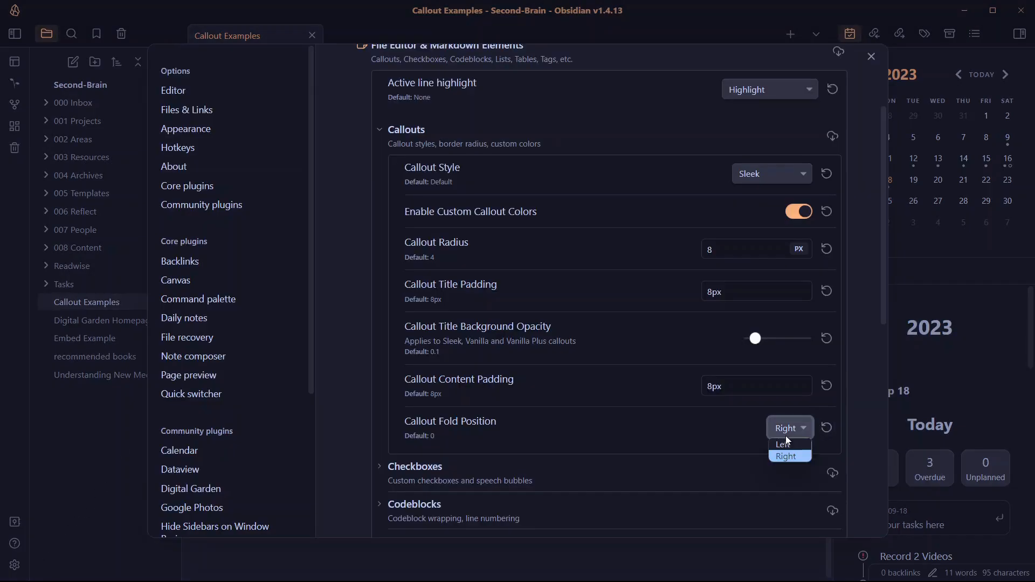
click(785, 447)
Turn on Enable Custom Checkboxes in the Checkboxes section and close the settings
scroll(479, 409, down, 3)
click(408, 335)
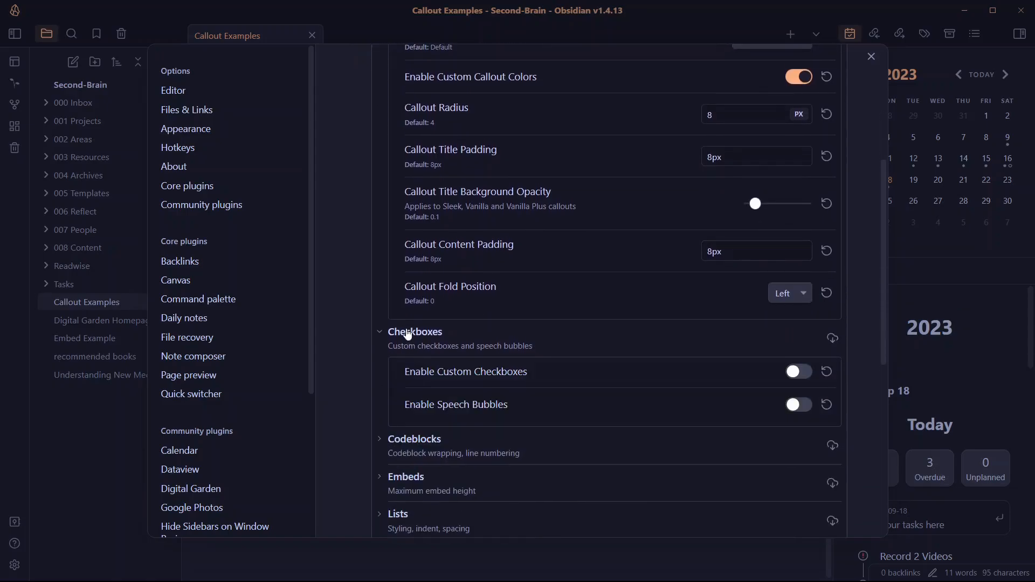
click(795, 372)
scroll(465, 311, down, 2)
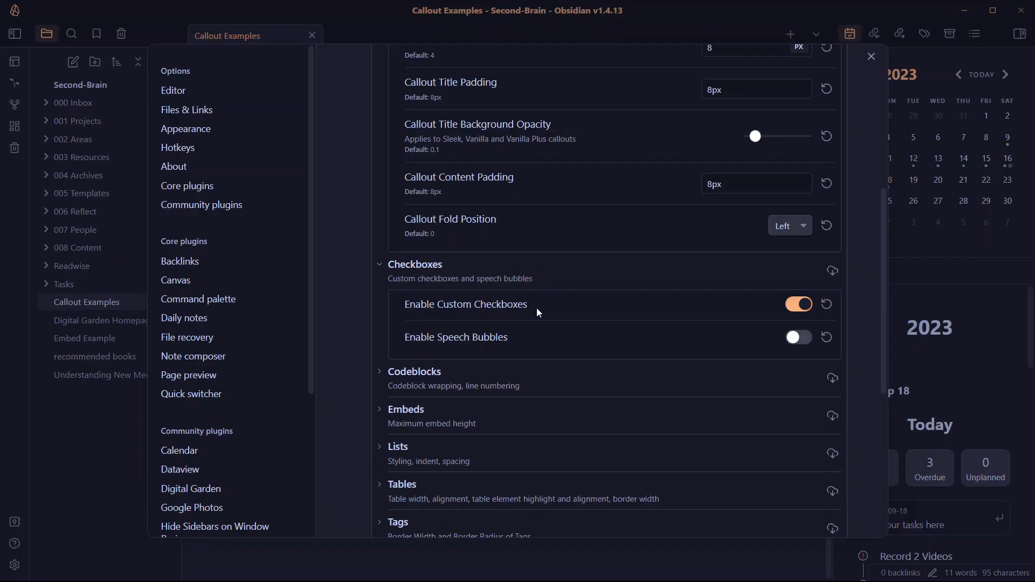
key(Escape)
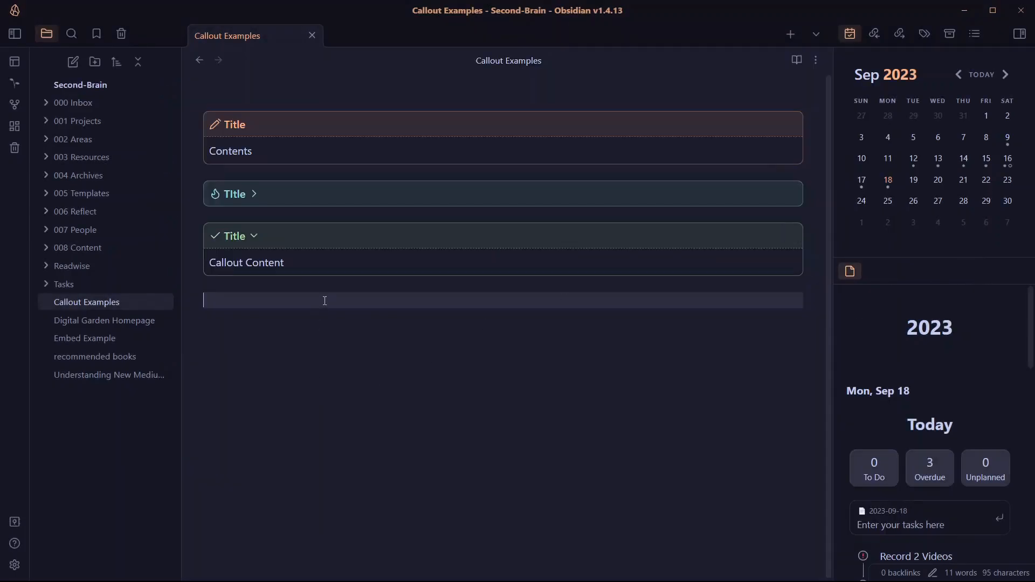
Add the custom checkbox item "- [>] Customr" on the empty line below the callouts
text(- )
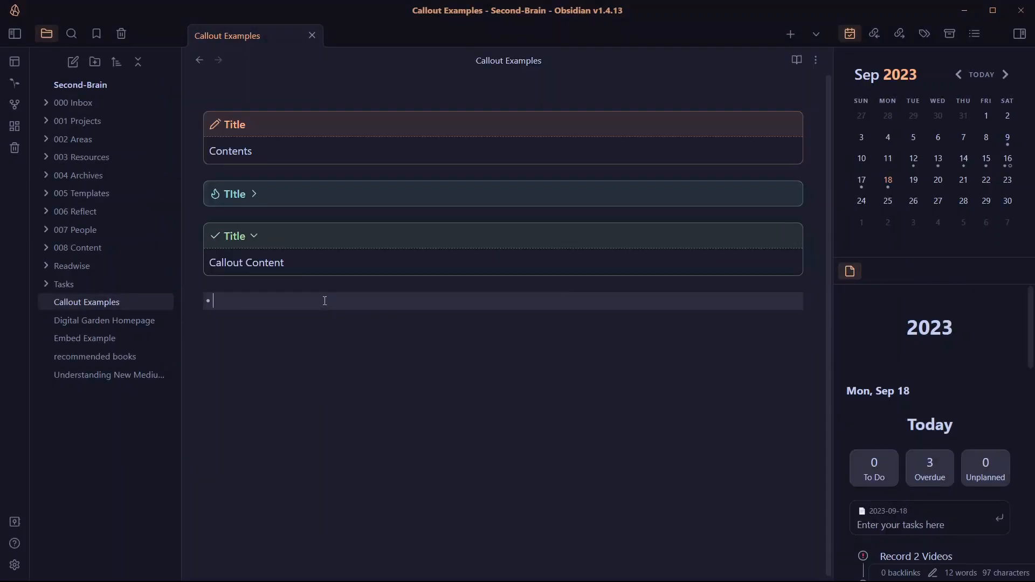
text([>] Customr)
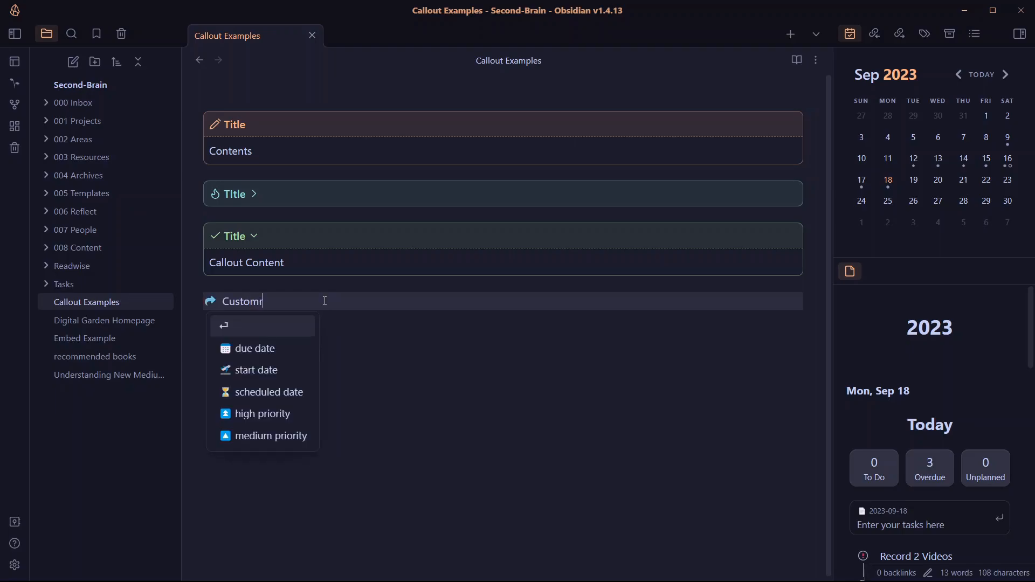
key(Return)
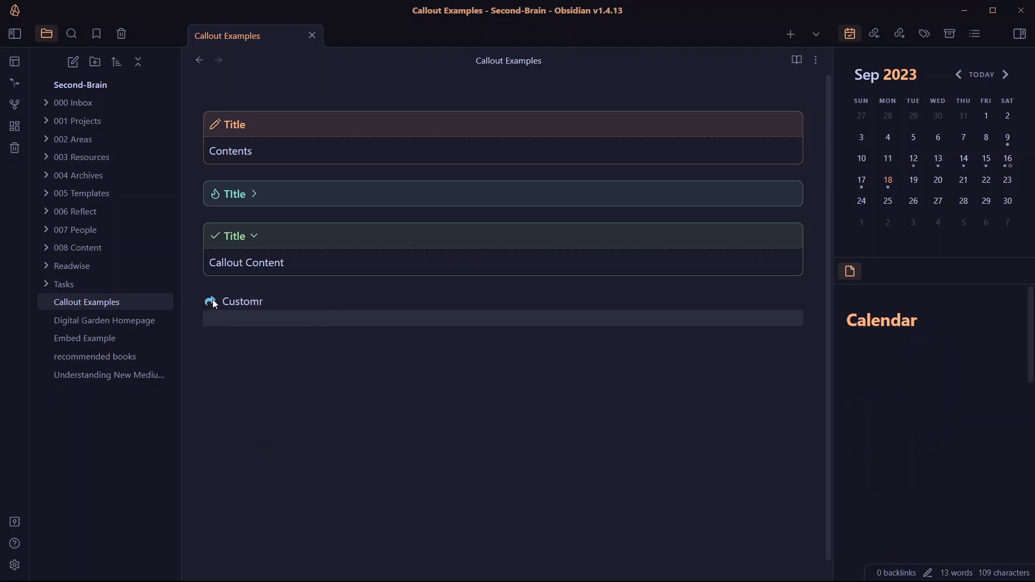
Mark the Customr checkbox item as done and delete its whole line from the note
click(212, 302)
drag(393, 300, 248, 303)
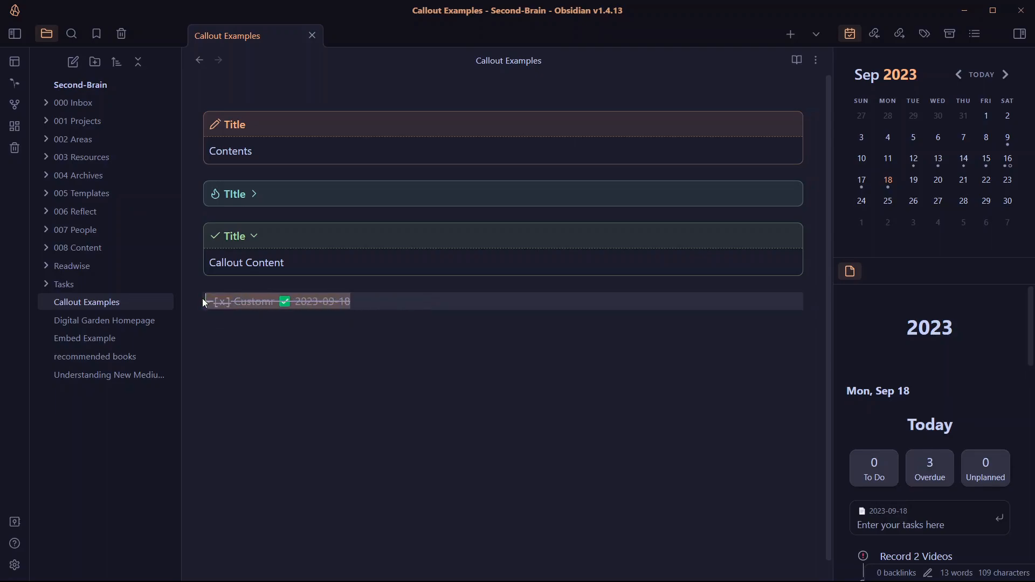
key(BackSpace)
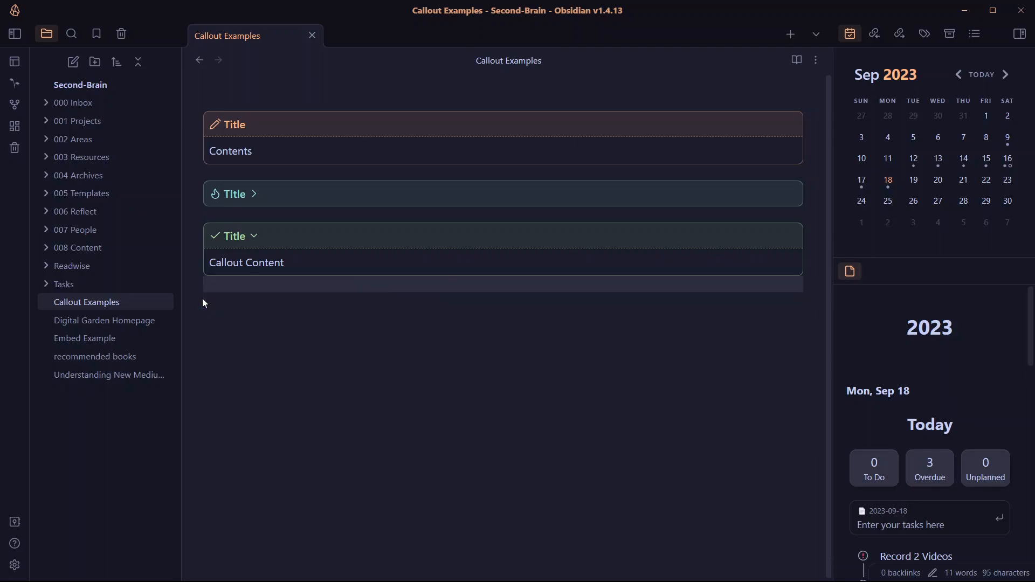
Examine the Codeblocks options for numbering, line wrap and colors in the AnuPpuccin style settings and collapse that section
click(14, 566)
click(377, 108)
scroll(494, 426, down, 5)
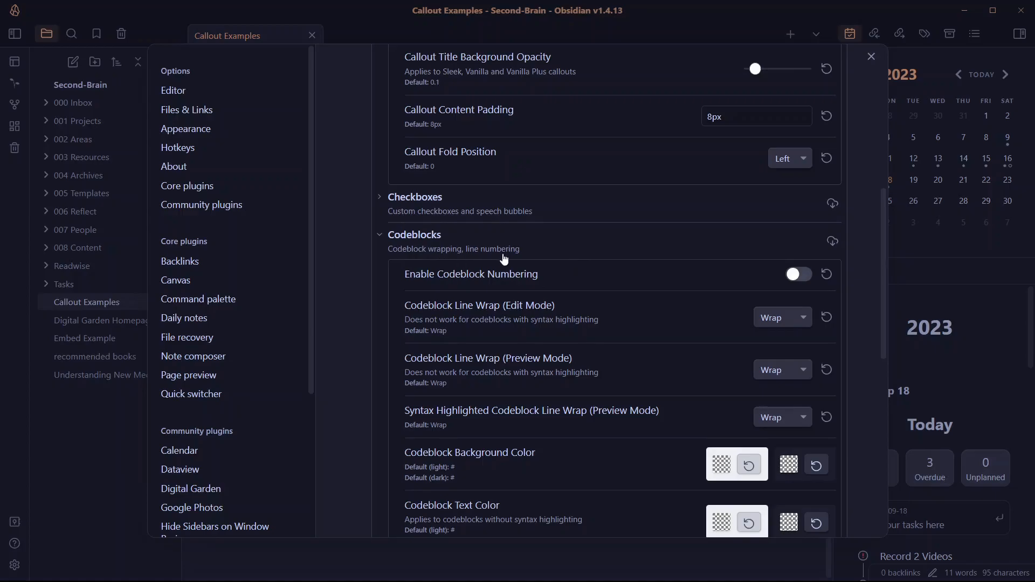
scroll(658, 270, down, 1)
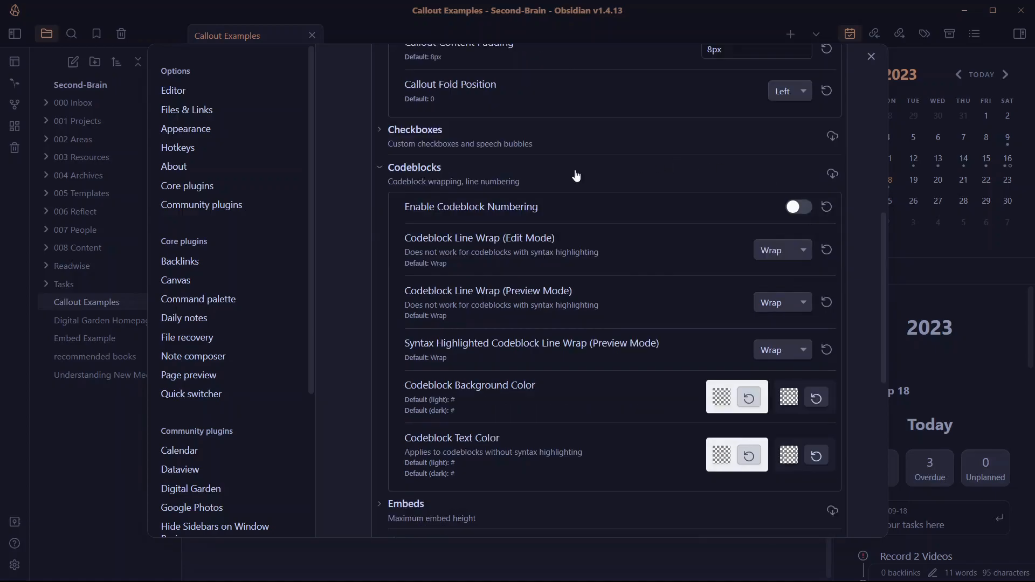
click(419, 169)
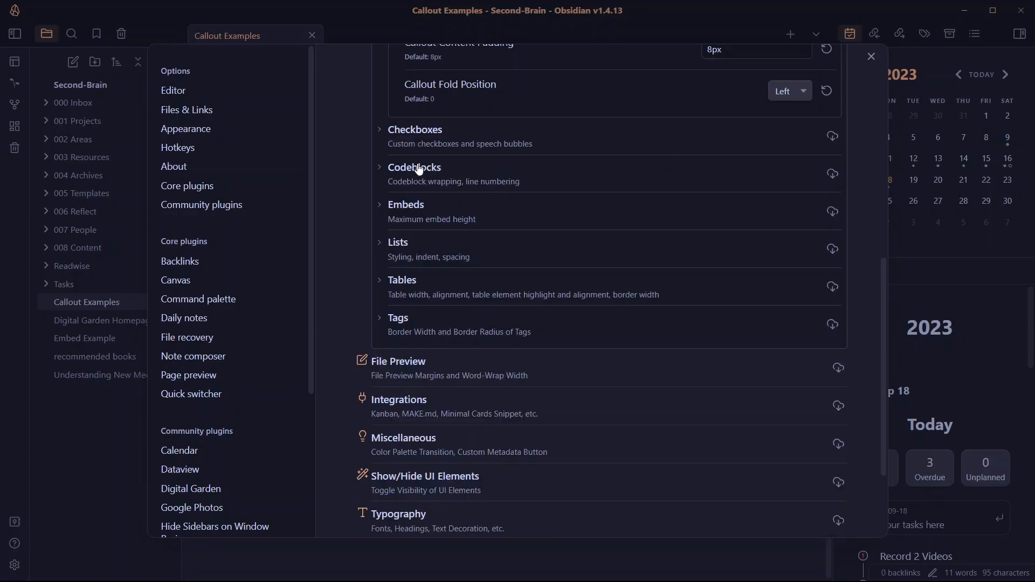
Open the note Never Finished and turn on Enable List Styling in the Lists section of the style settings
click(402, 224)
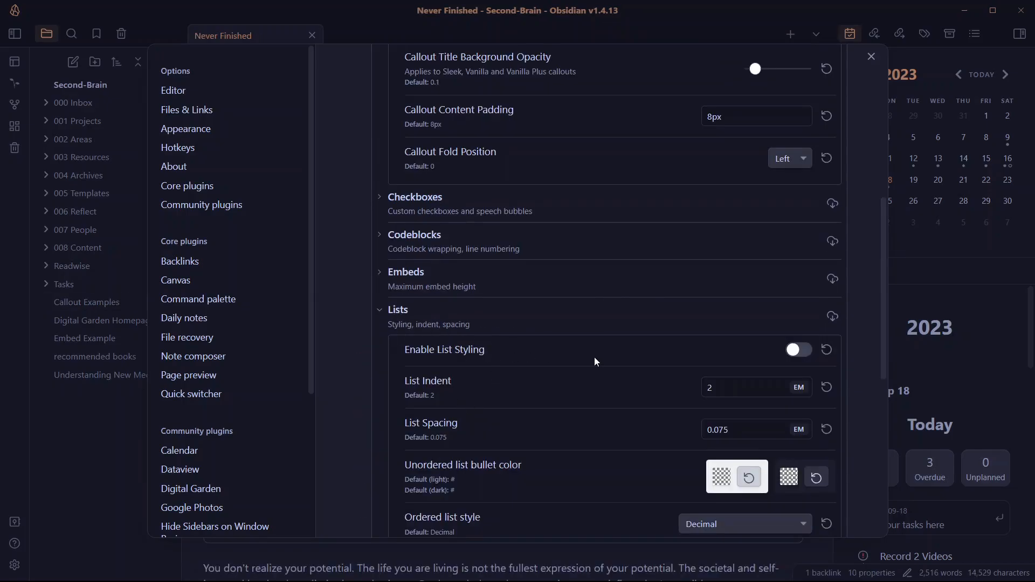
click(99, 447)
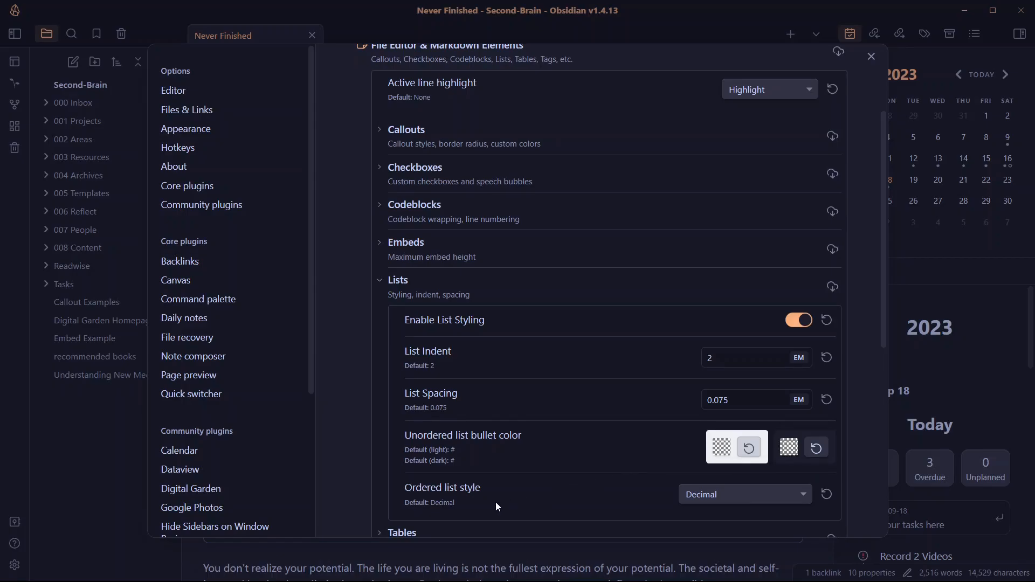
Examine the Ordered list style options and close the settings to view the lists in the note
click(701, 494)
click(727, 286)
click(109, 500)
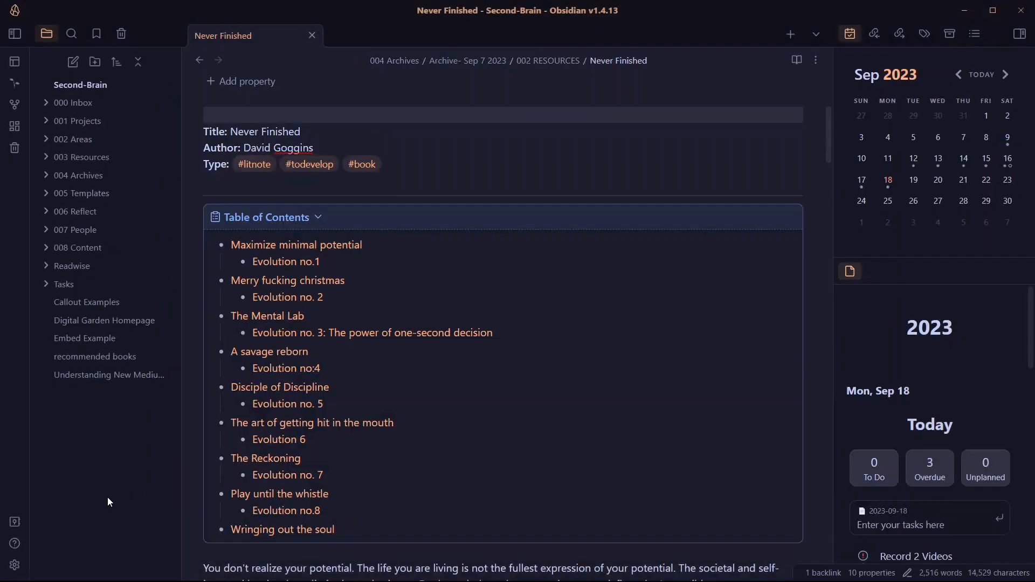
Examine the Tables options in the AnuPpuccin style settings and close the settings to return to the note
click(15, 566)
click(386, 111)
scroll(406, 259, down, 4)
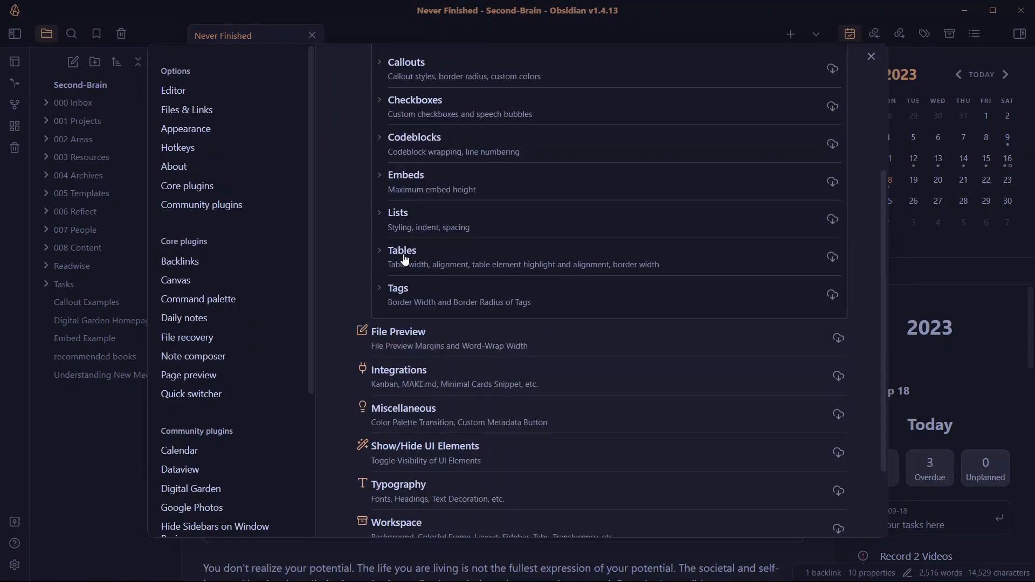
click(404, 253)
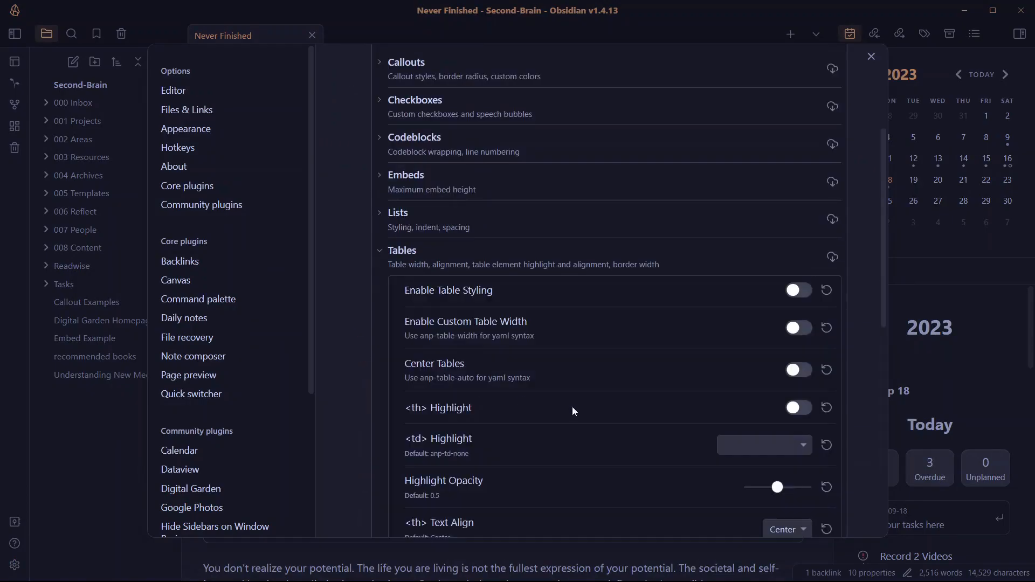
click(50, 448)
click(546, 173)
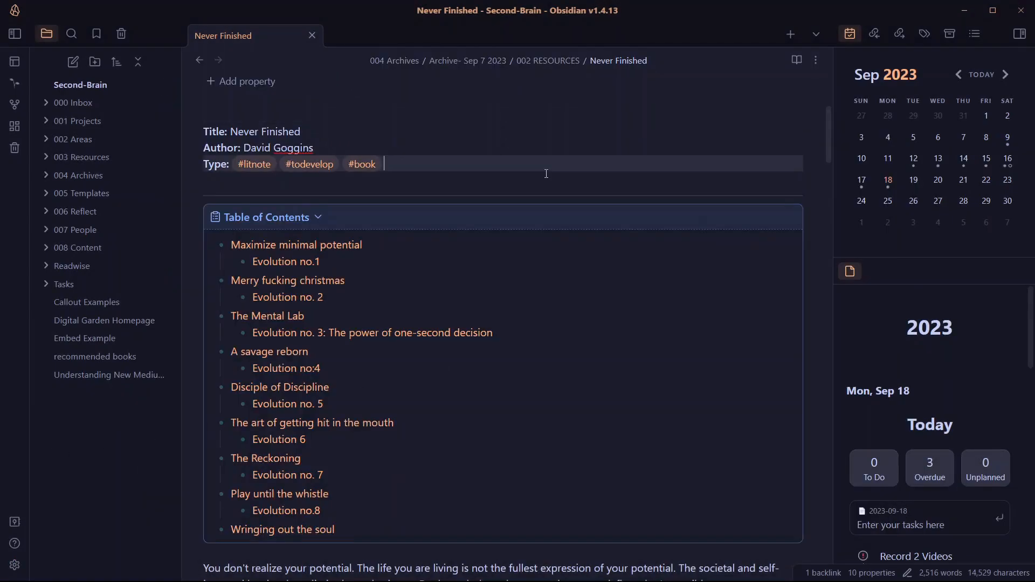
Open the note Japanese Candlestick Charting Techniques and view its Hammers & Hanging Man table
key(ctrl+o)
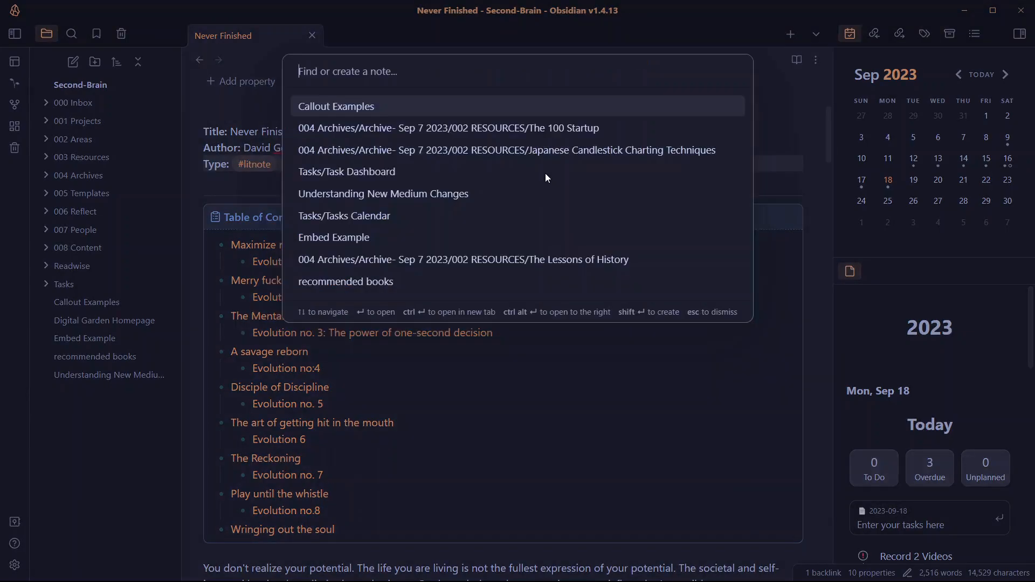
click(542, 151)
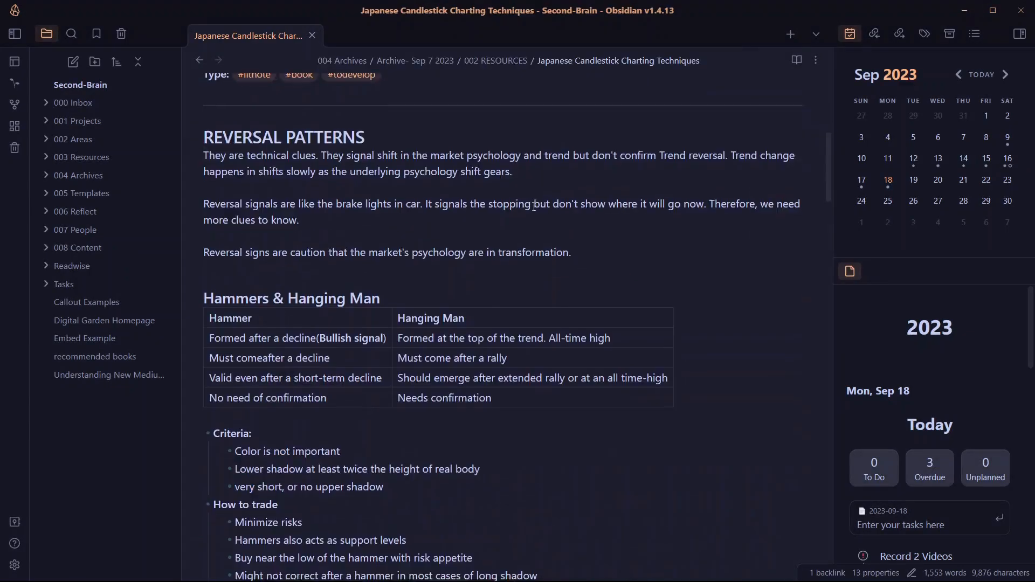
scroll(482, 191, down, 4)
scroll(432, 185, up, 3)
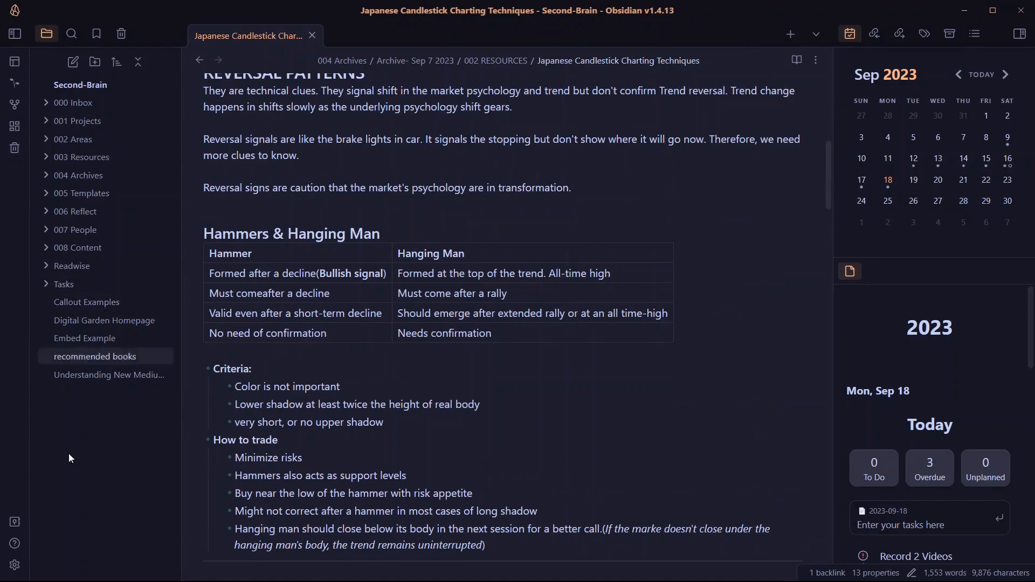
Turn on Enable Table Styling, Center Tables and <th> Highlight in the Tables section of the AnuPpuccin style settings
key(ctrl+comma)
click(406, 113)
scroll(716, 333, down, 4)
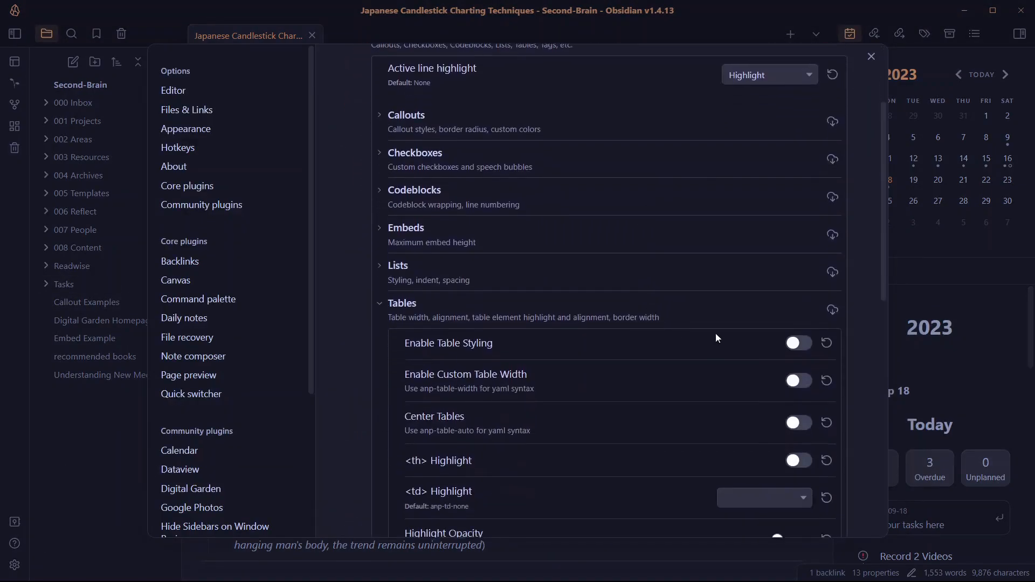
scroll(689, 327, down, 3)
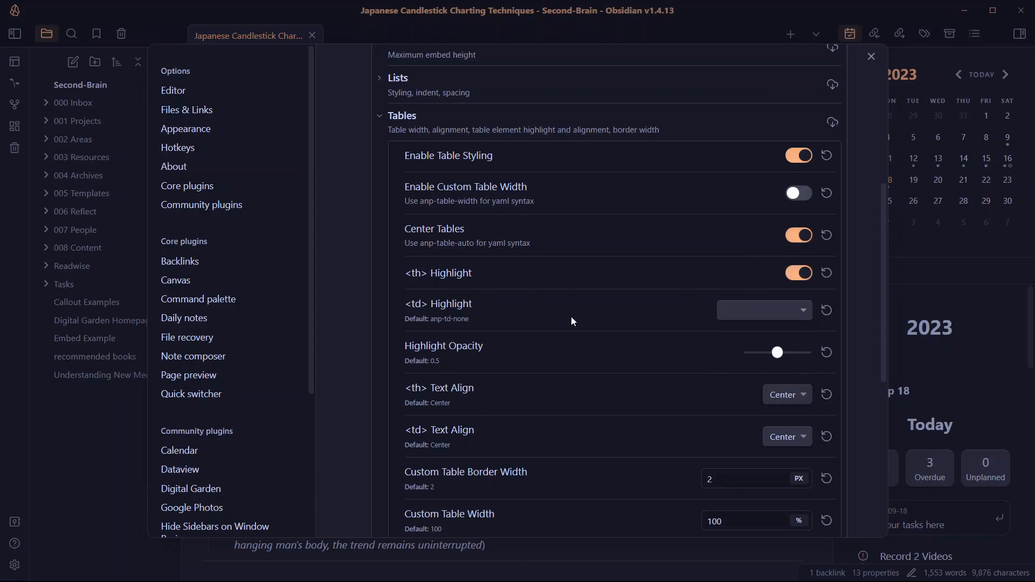
Set the table's <td> Highlight to Alternate Columns and raise the Highlight Opacity slightly
click(765, 315)
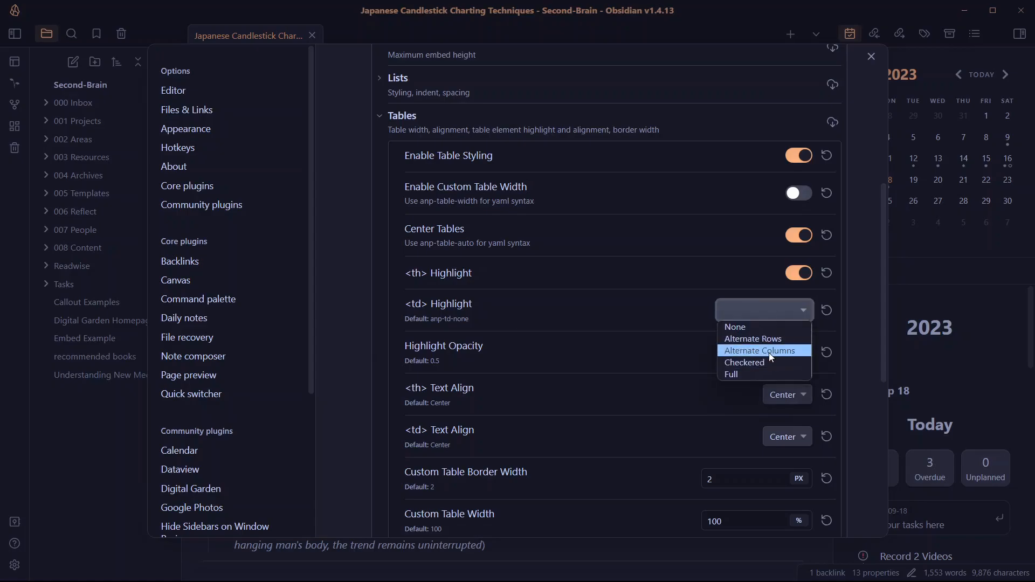
click(769, 352)
scroll(777, 351, down, 3)
drag(779, 218, 790, 222)
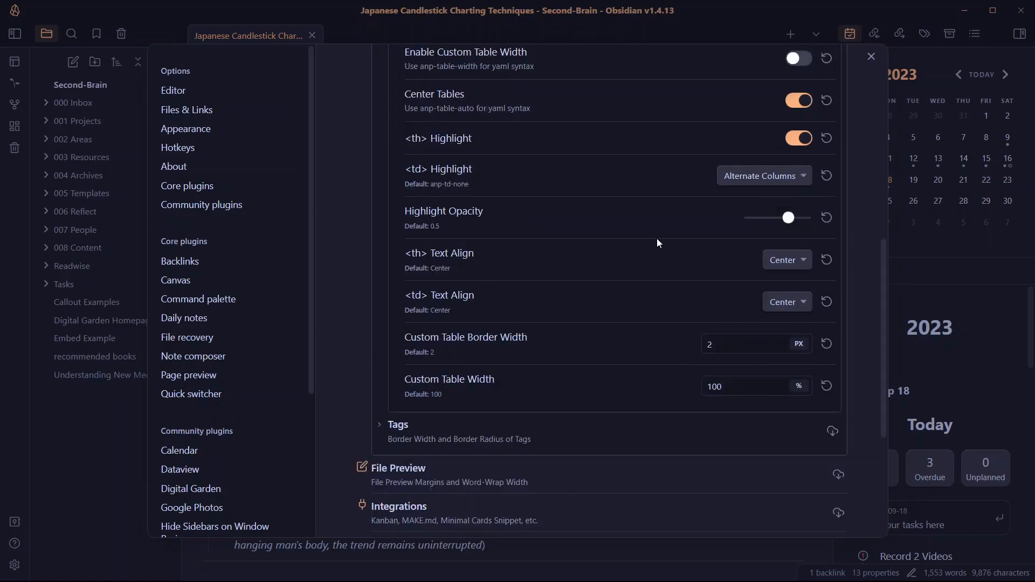
Keep the <th> Text Align at Center, set the <td> Text Align to Left, and close the settings
click(775, 259)
click(774, 258)
click(774, 303)
click(778, 319)
key(Escape)
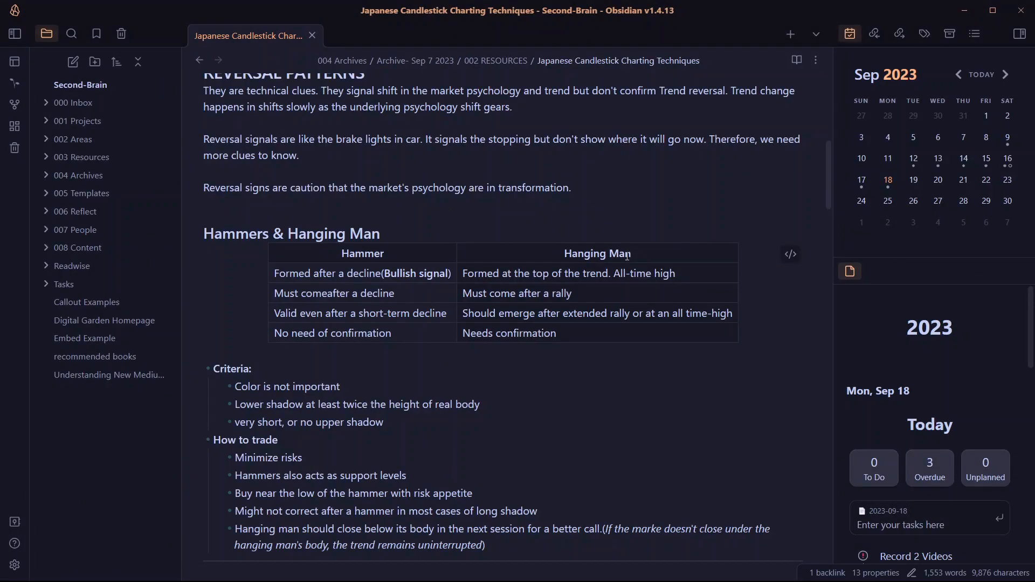
Inspect the Hanging Man and Hammer header cells of the styled table by selecting their text
drag(637, 255, 568, 253)
click(580, 254)
triple_click(580, 254)
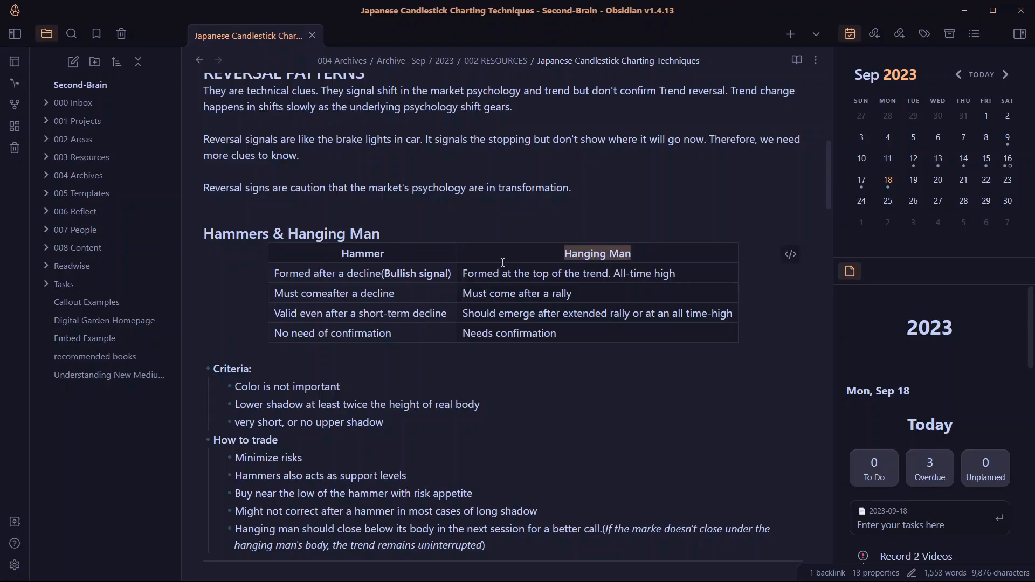
click(351, 253)
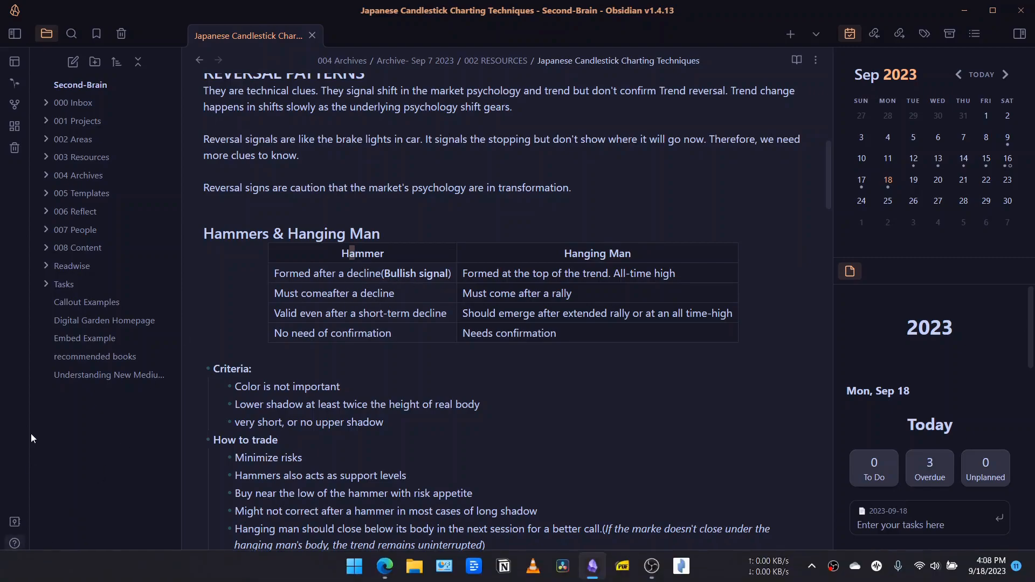
Examine the Tags border options and the File Preview margin and width options in the style settings, and collapse both sections
click(15, 566)
click(403, 193)
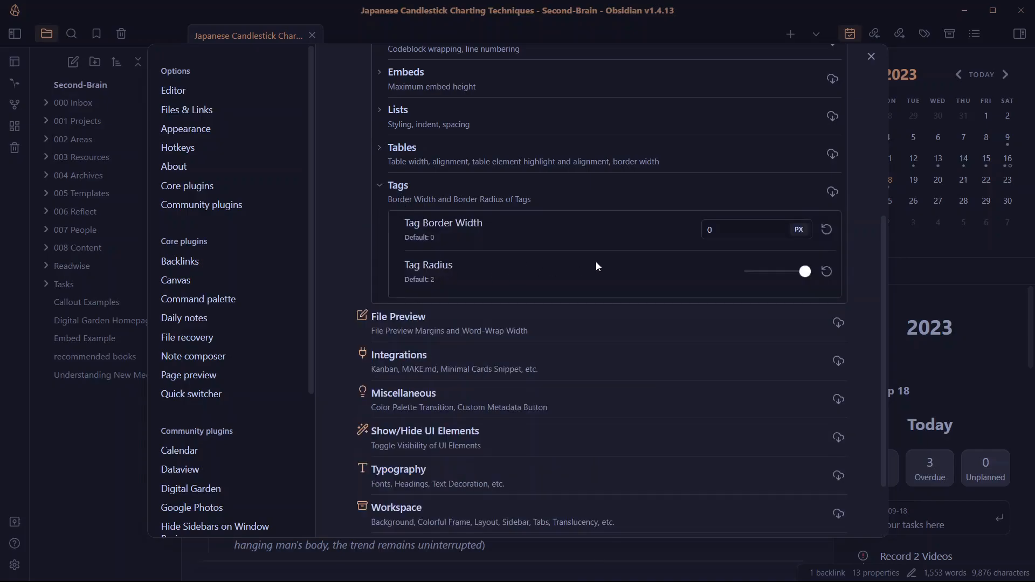
mouse_move(812, 275)
click(388, 187)
click(393, 243)
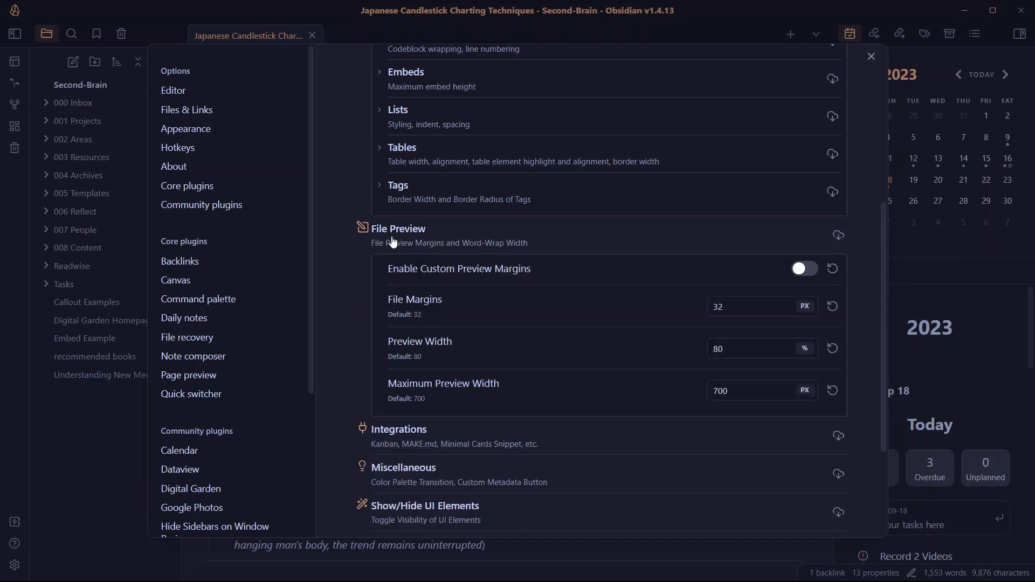
click(393, 243)
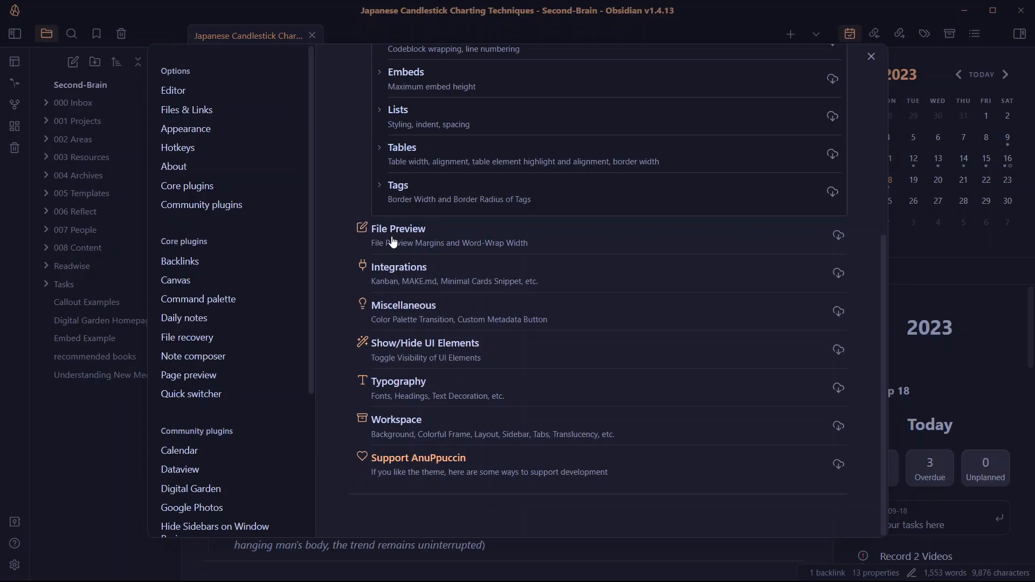
Examine the Kanban, MAKE.md and Minimal Cards options under Integrations and close the settings
click(376, 276)
click(398, 315)
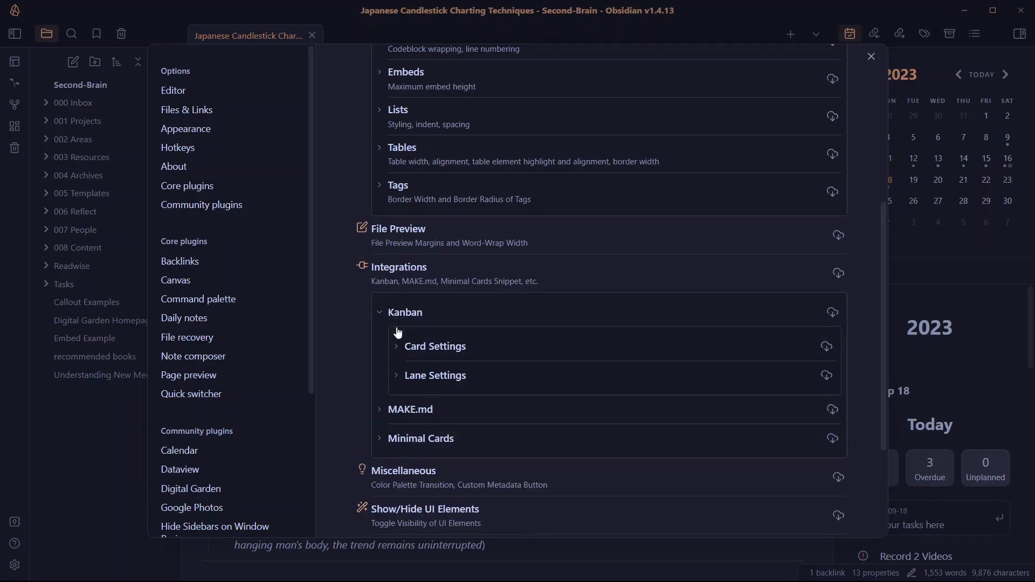
click(399, 409)
scroll(400, 410, down, 3)
click(418, 372)
click(419, 372)
click(410, 180)
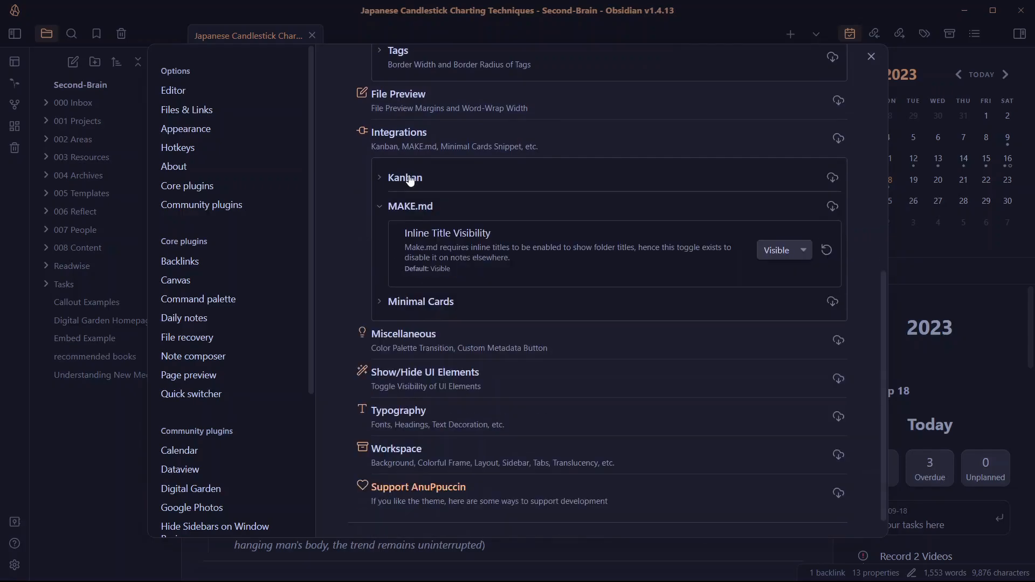
click(411, 214)
click(420, 272)
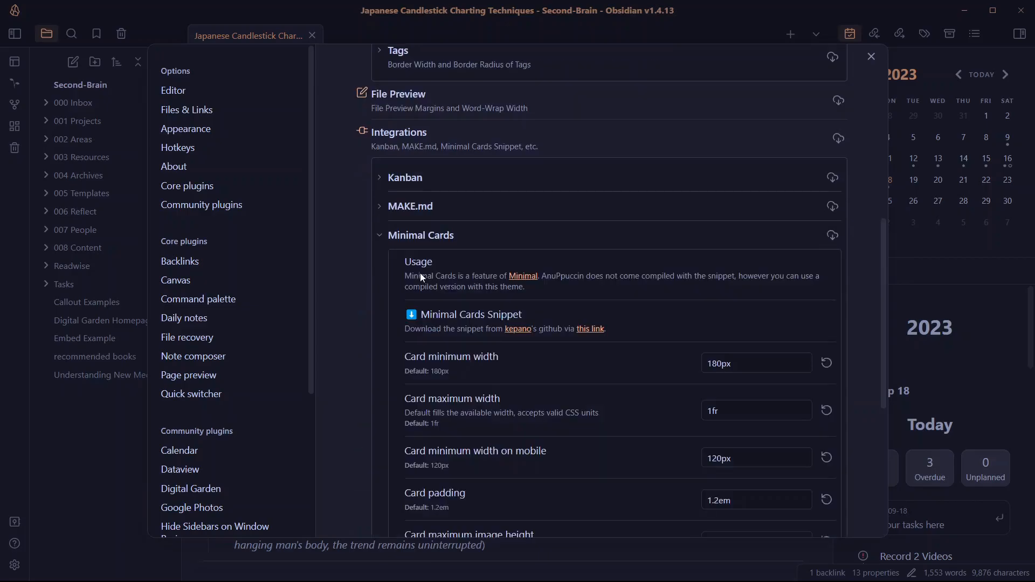
click(419, 236)
click(125, 432)
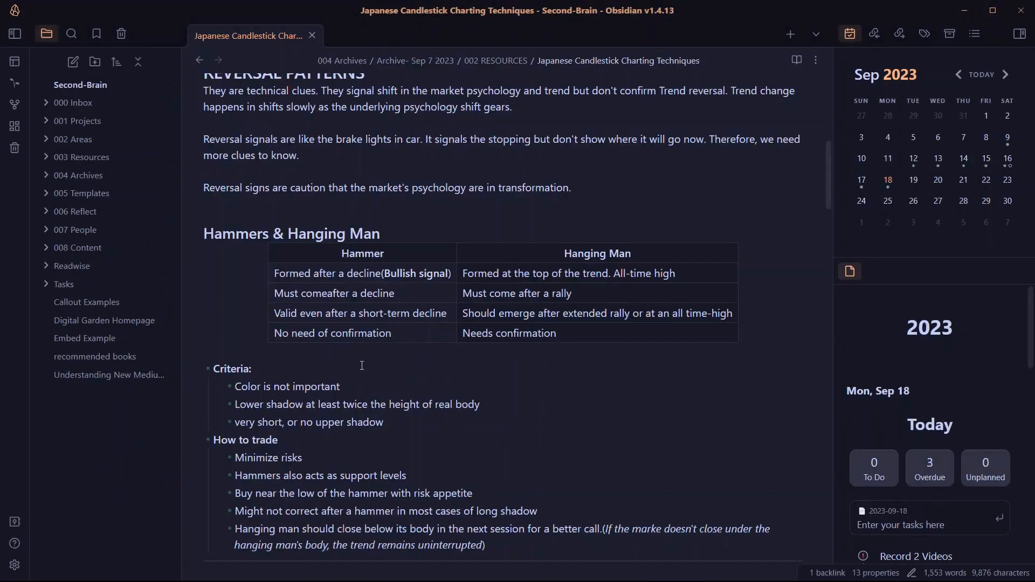
Find and open the note Reading List and look through the book cards under Completed
key(ctrl+o)
text(r)
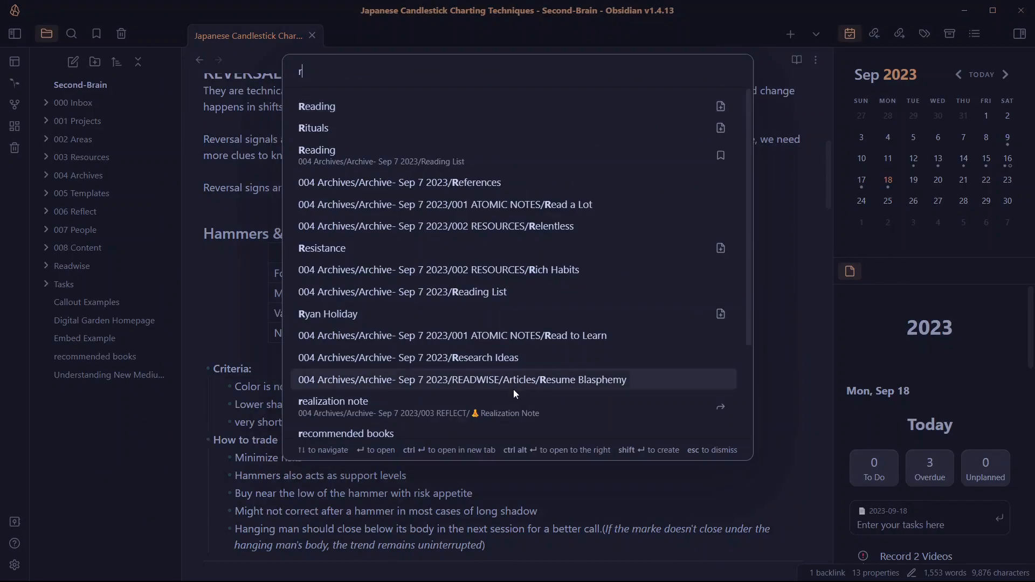
text(ead)
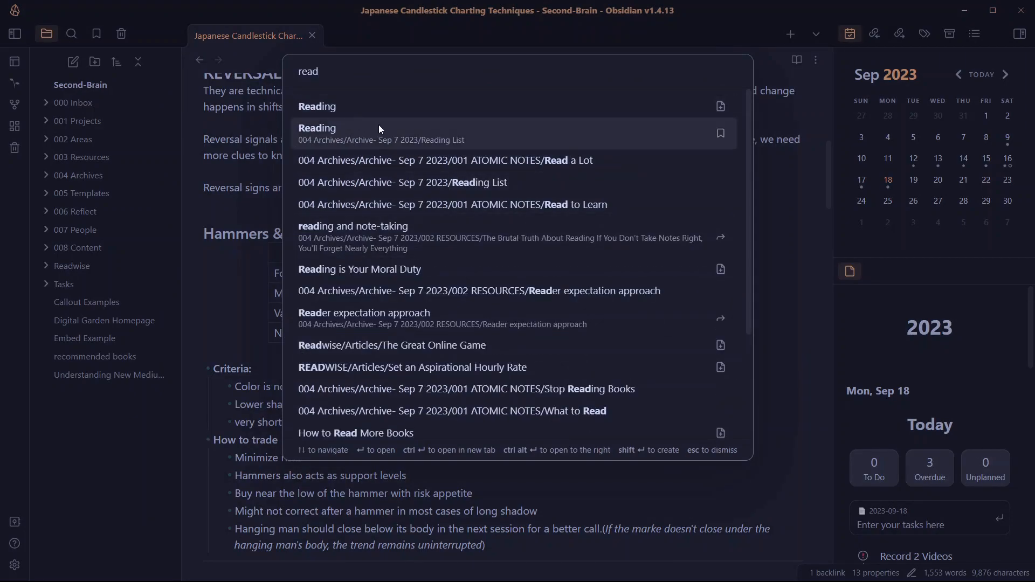
click(521, 185)
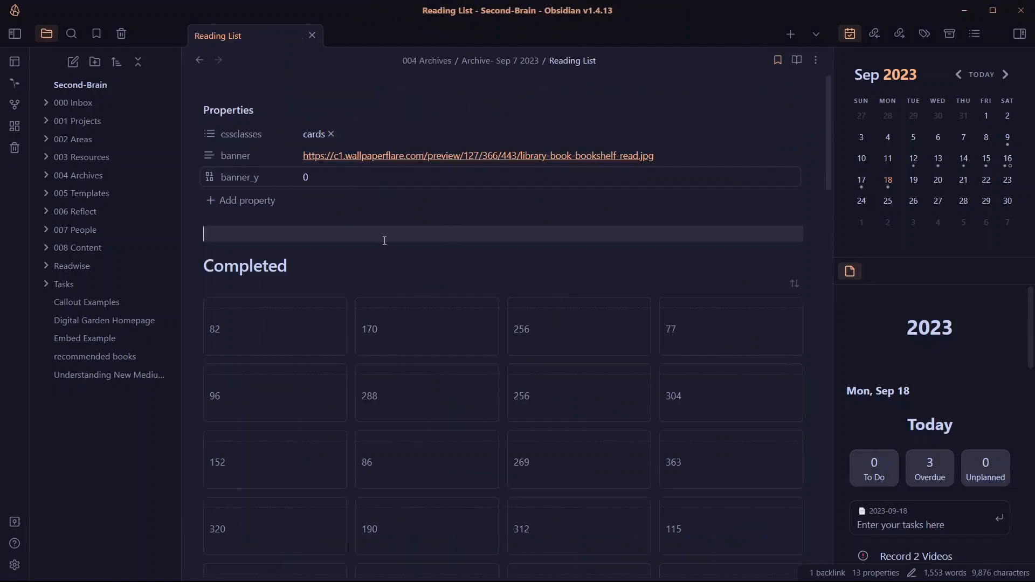
scroll(380, 245, down, 3)
scroll(560, 267, down, 3)
scroll(560, 267, down, 10)
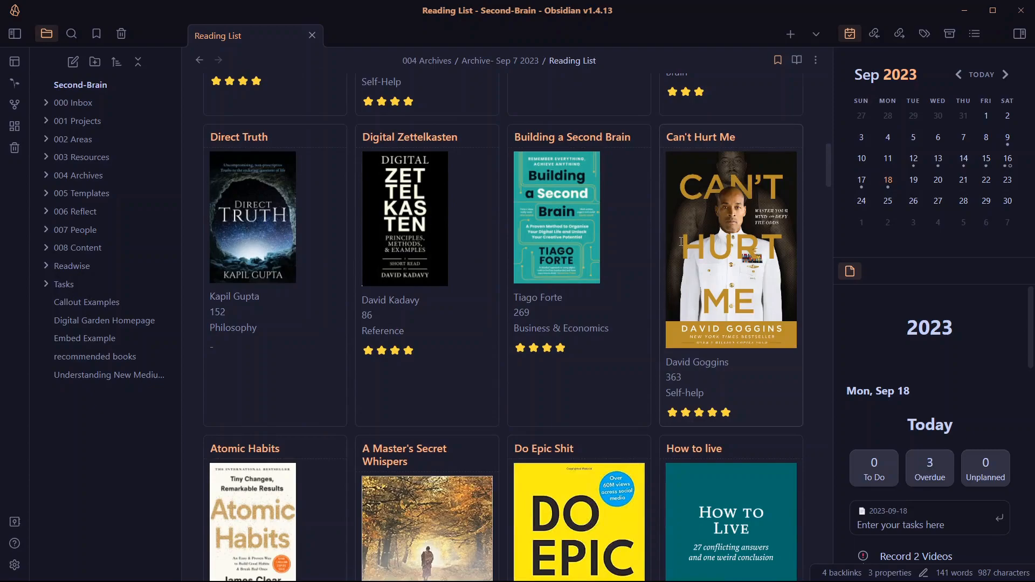
scroll(682, 238, up, 6)
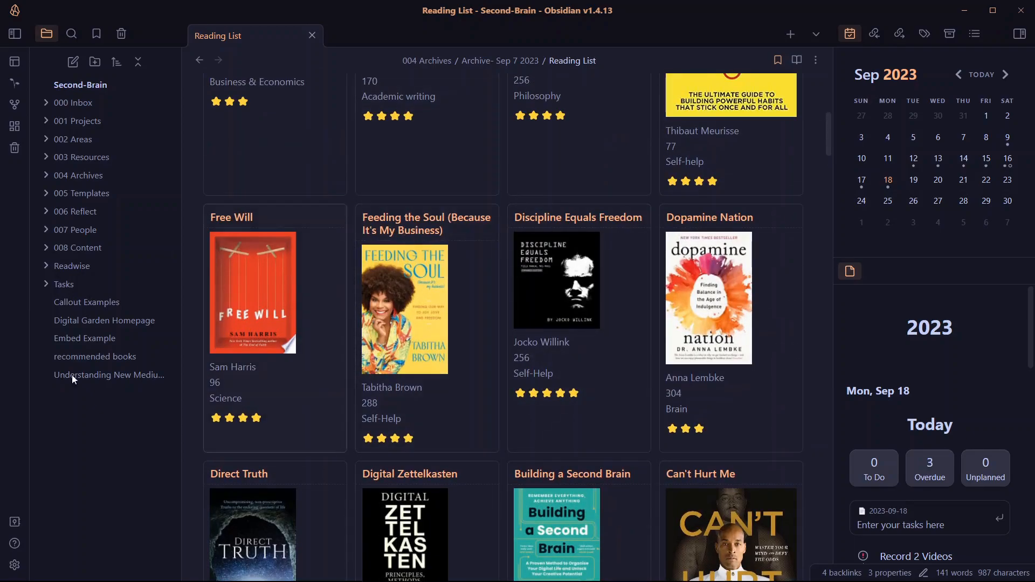
Examine the Minimal Cards snippet and width options and the Miscellaneous toggles in the style settings, and collapse those sections
click(15, 564)
click(423, 273)
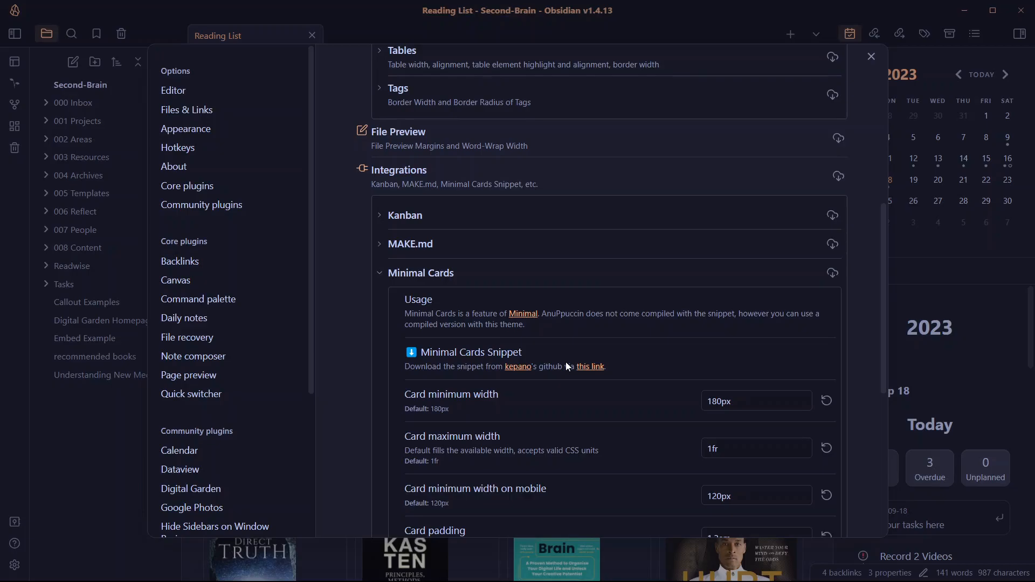
scroll(457, 297, down, 1)
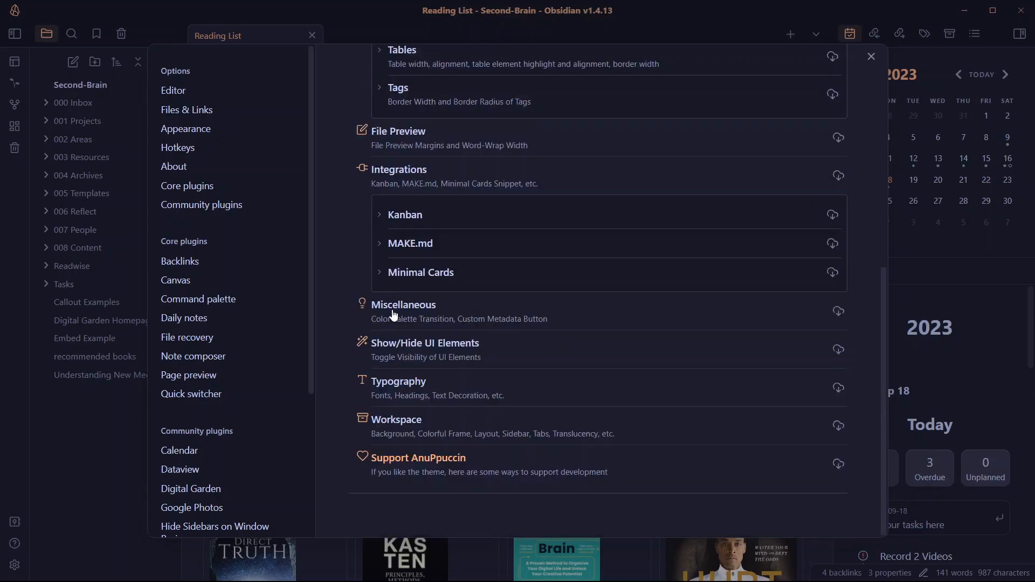
click(393, 310)
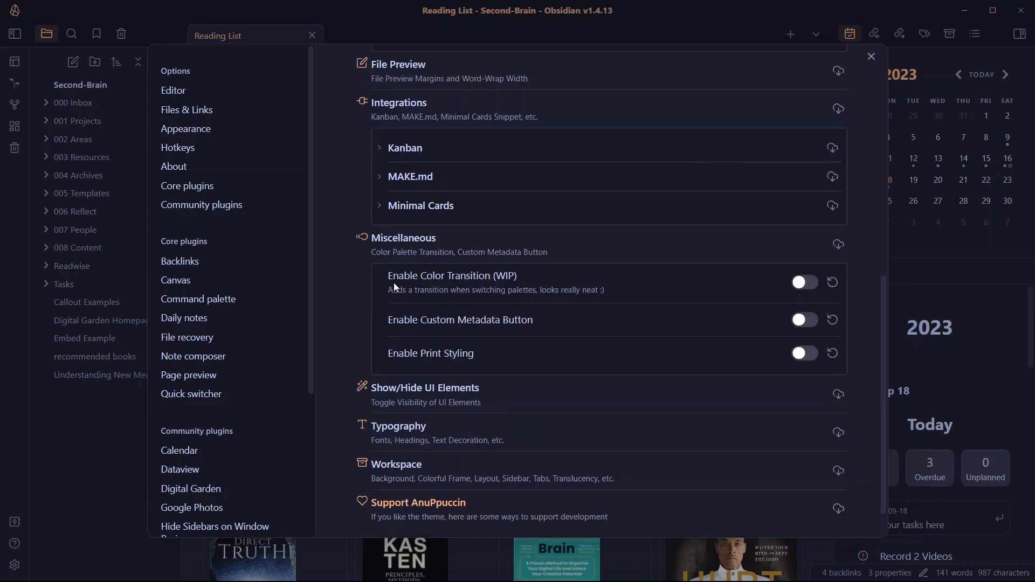
click(421, 248)
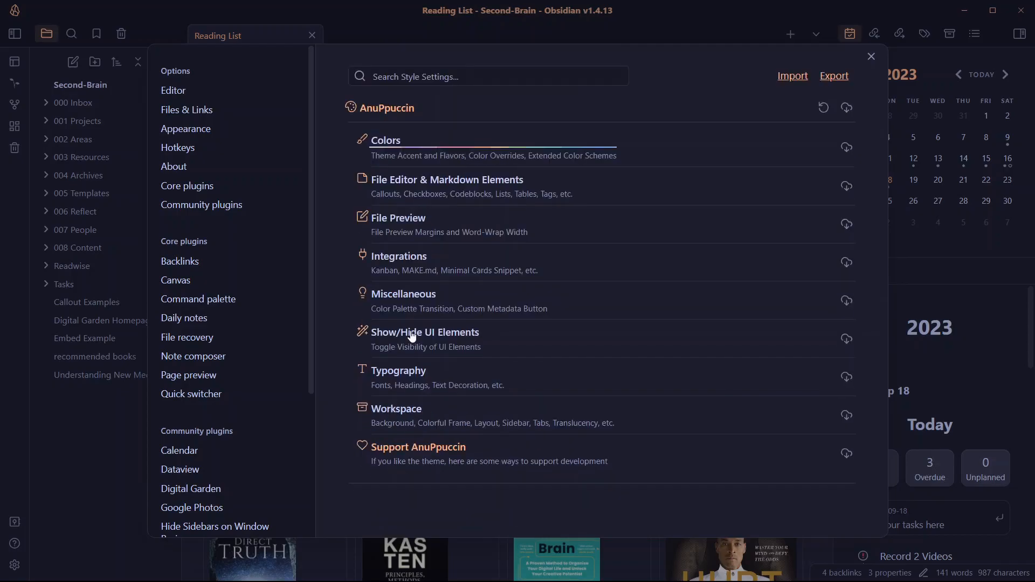
Turn on Autohide Title Bar under Show/Hide UI Elements and close the settings to check the top of the Reading List note
click(411, 337)
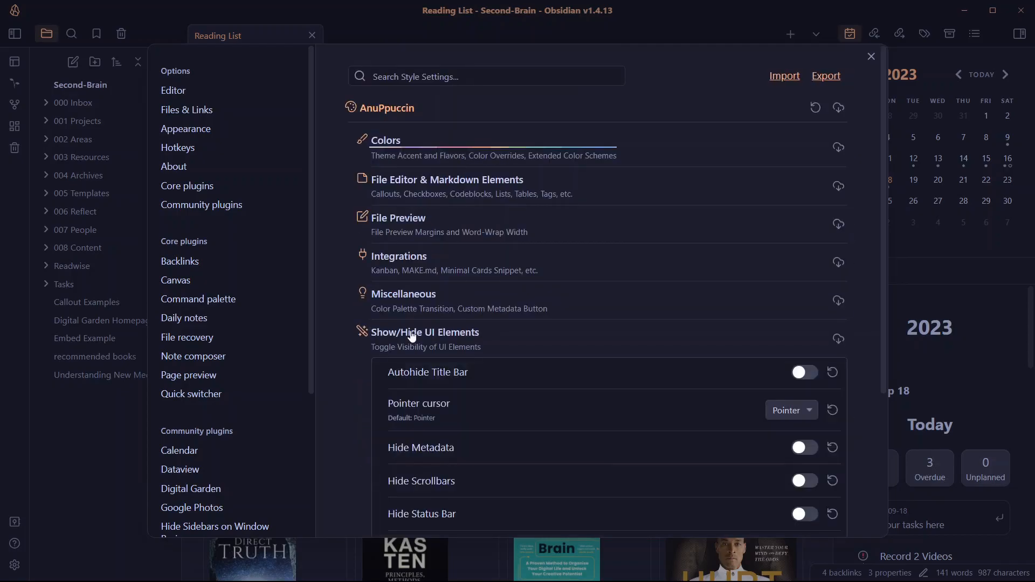
scroll(431, 350, down, 2)
click(806, 305)
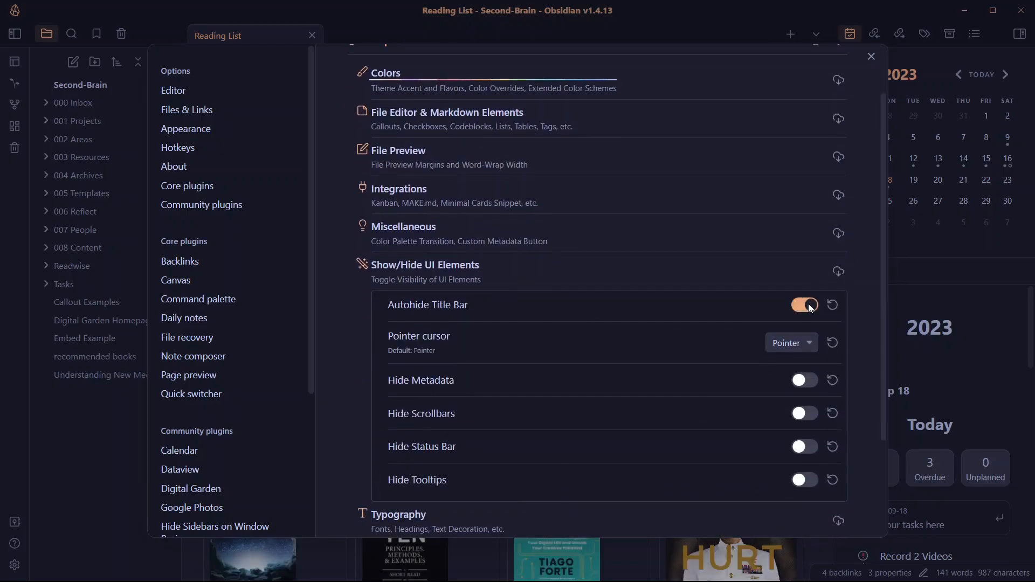
click(1011, 260)
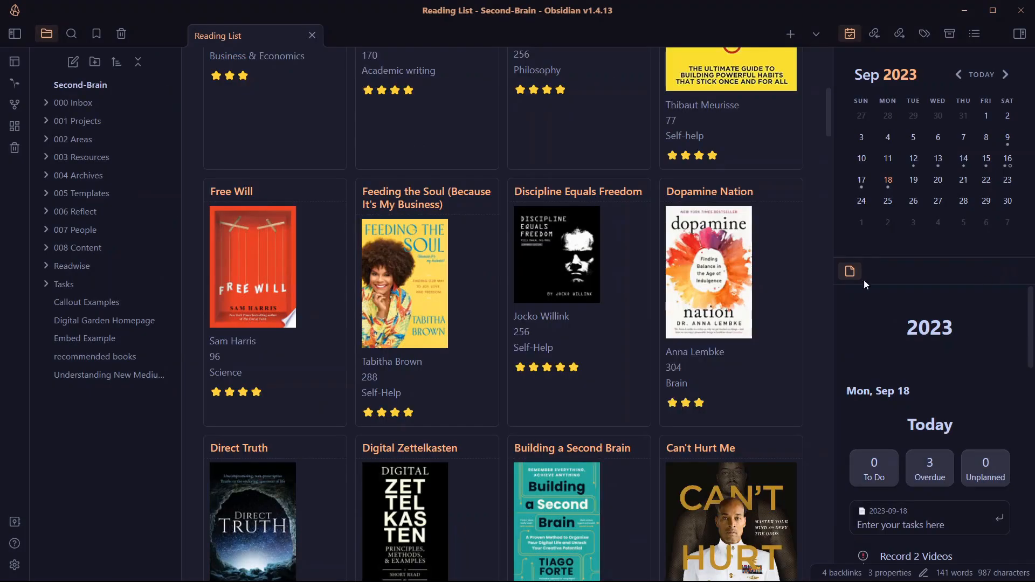
scroll(374, 161, up, 8)
mouse_move(382, 51)
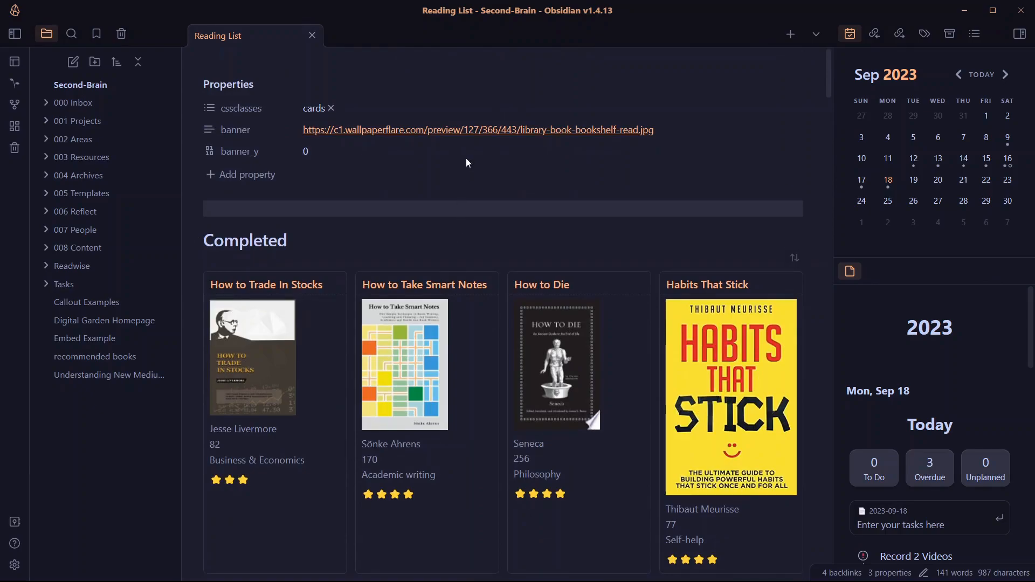
Turn off Autohide Title Bar under Show/Hide UI Elements and check the Pointer cursor options, keeping Pointer
click(15, 565)
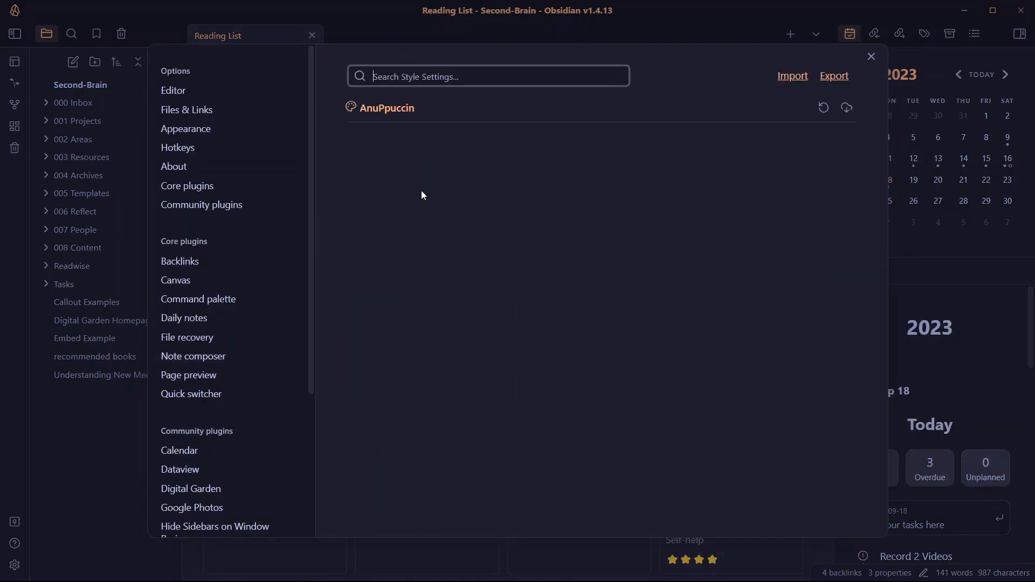
click(423, 108)
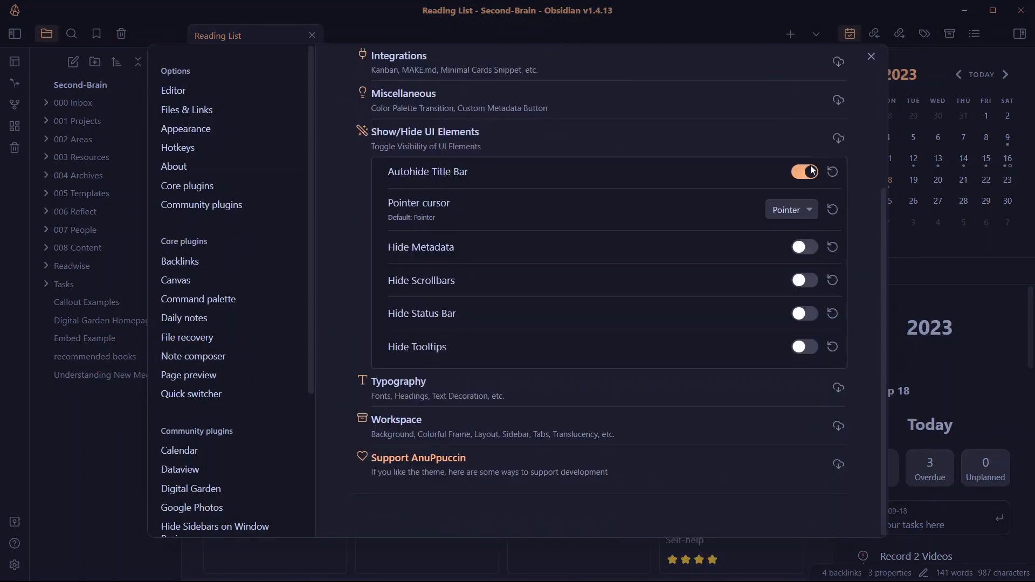
click(811, 171)
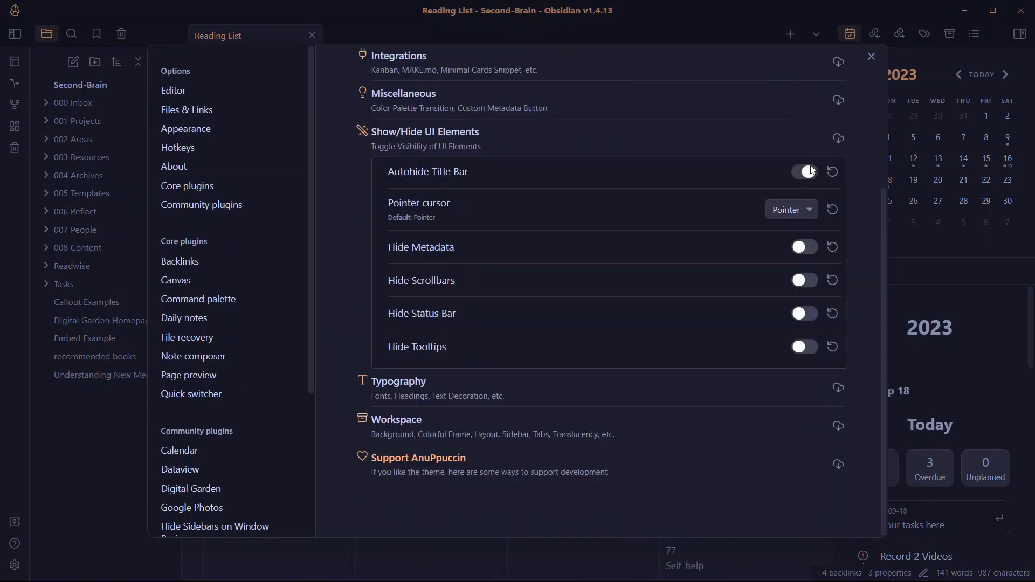
click(791, 216)
click(788, 225)
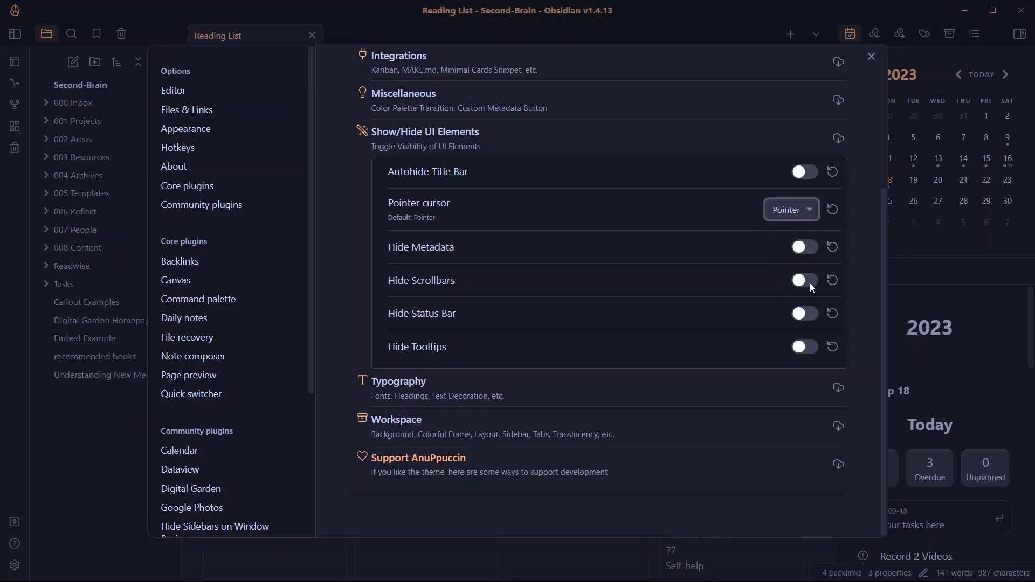
Try Hide Status Bar and Hide Tooltips under Show/Hide UI Elements, turning each one off again
click(802, 316)
click(802, 316)
click(803, 345)
click(803, 345)
Examine the Font Families and Font Weights options under Typography and collapse both groups
click(421, 393)
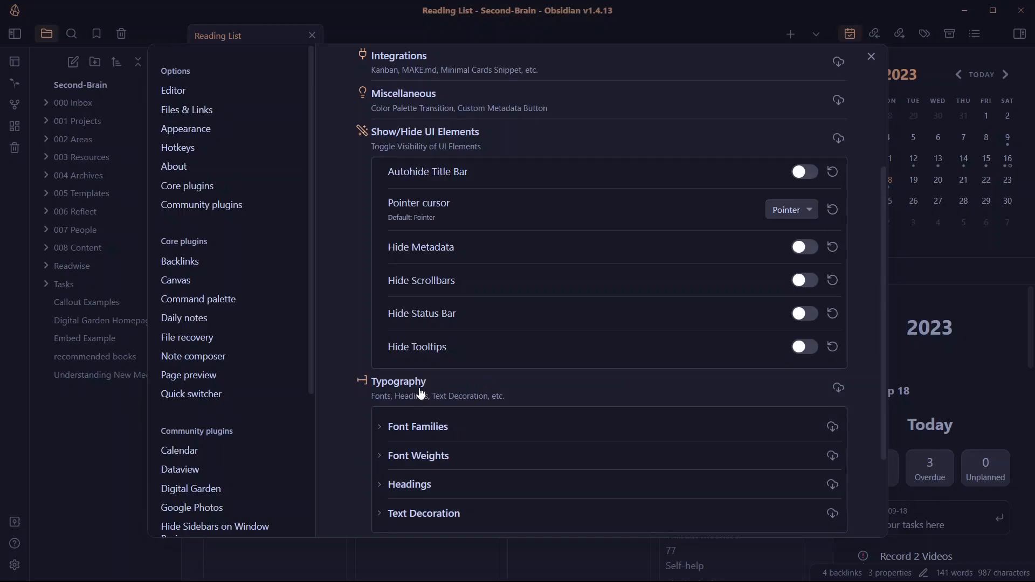
scroll(422, 393, down, 3)
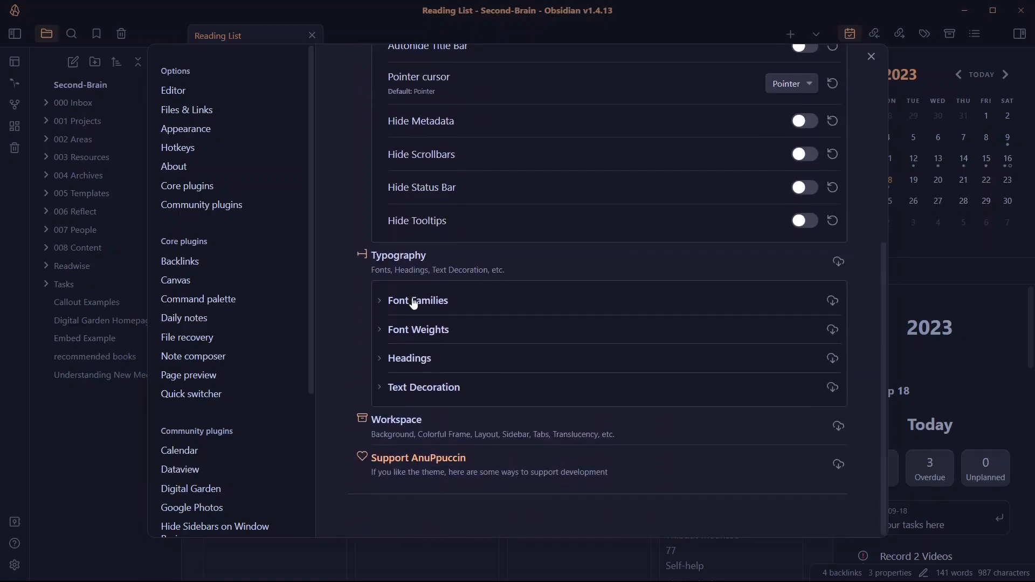
click(413, 296)
scroll(596, 231, down, 2)
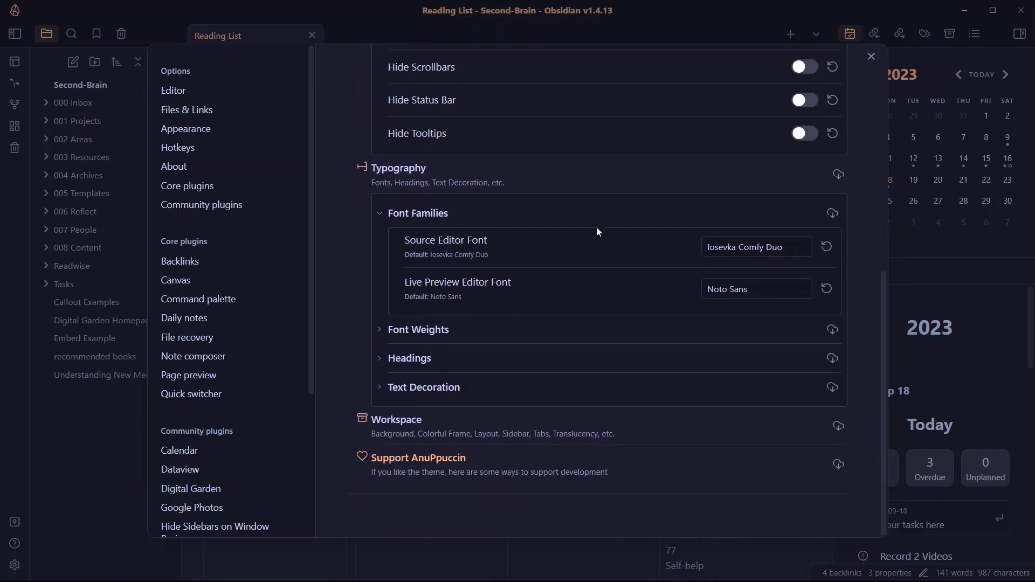
click(395, 211)
click(406, 329)
scroll(695, 192, down, 2)
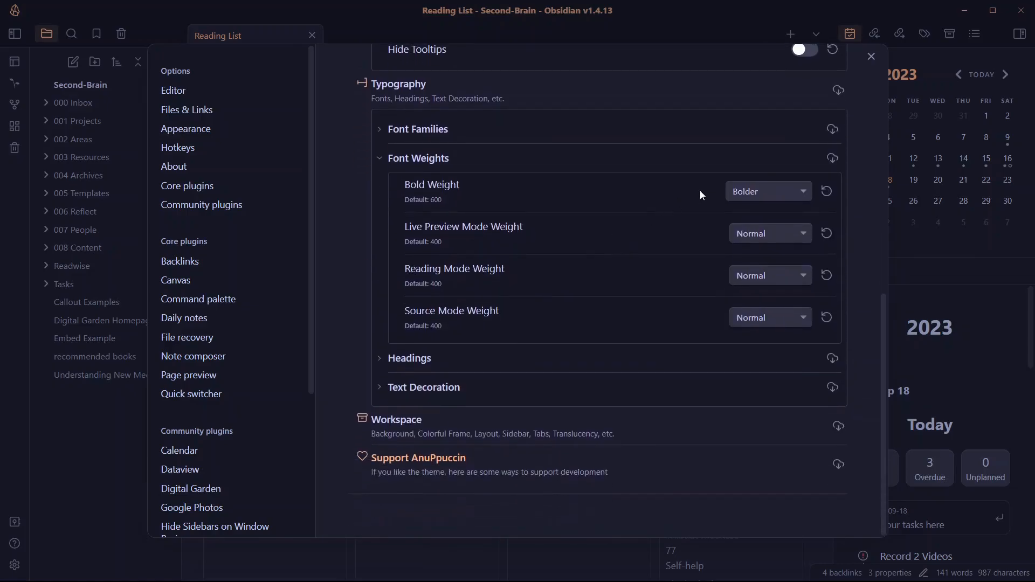
click(419, 158)
Review the Headings options under Typography, then open the note How to Take Smart Notes and look through its headings
click(421, 360)
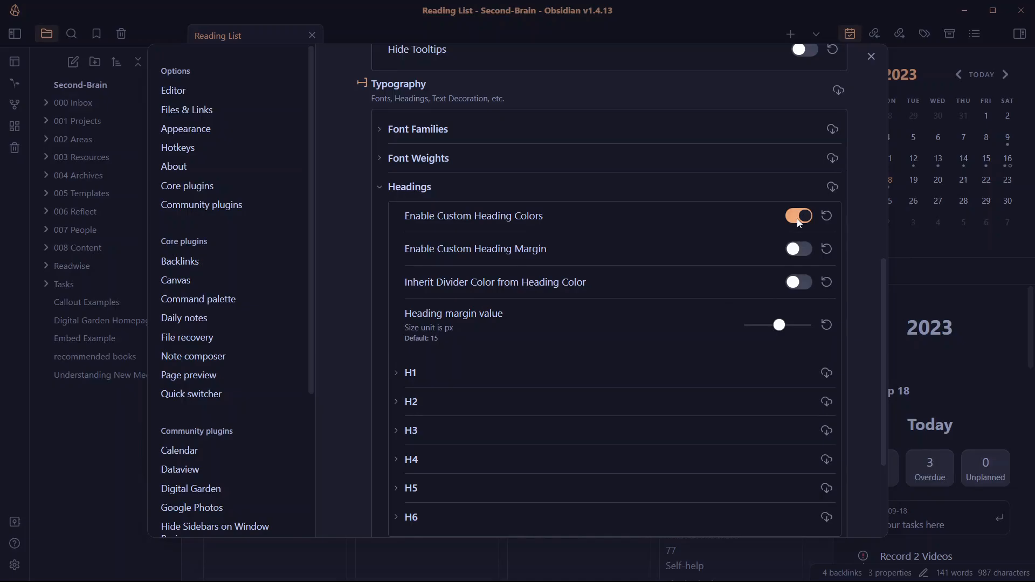
key(Escape)
click(446, 317)
scroll(365, 296, down, 15)
scroll(364, 296, down, 20)
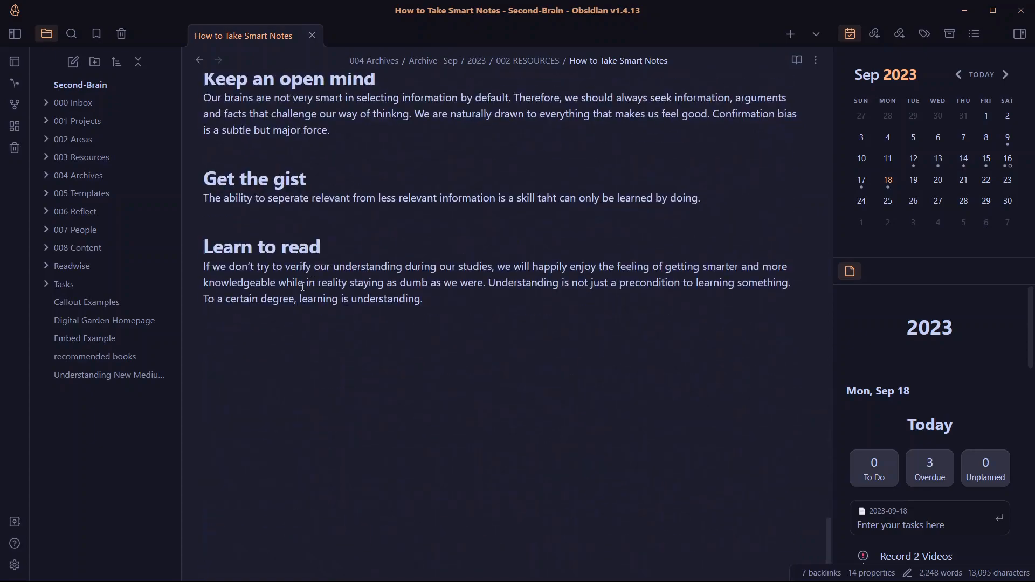
Turn on Enable Custom Heading Colors in the Typography Headings options and check the headings throughout How to Take Smart Notes
click(15, 565)
scroll(510, 407, down, 5)
click(387, 74)
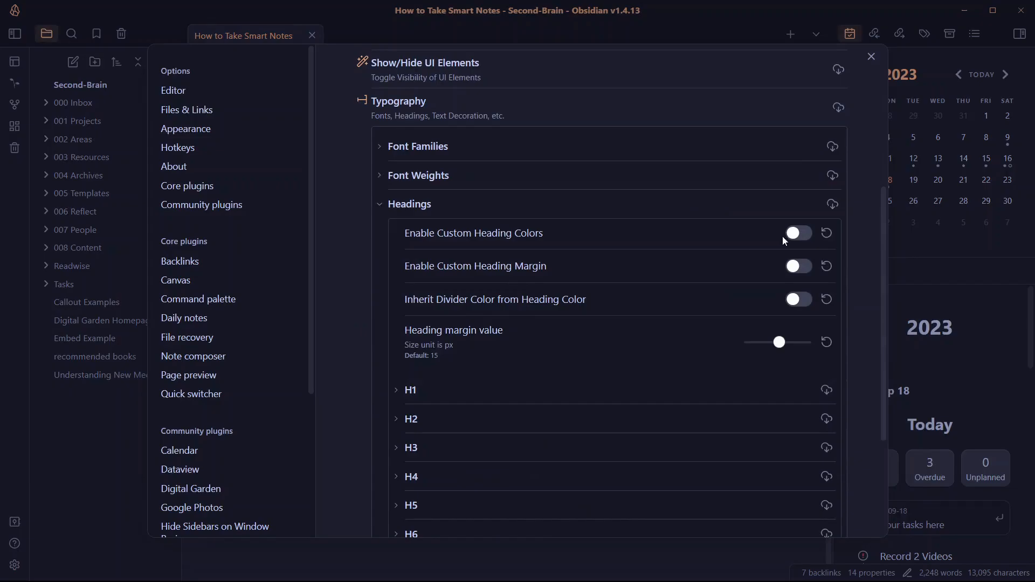
click(795, 232)
click(953, 274)
scroll(440, 349, up, 20)
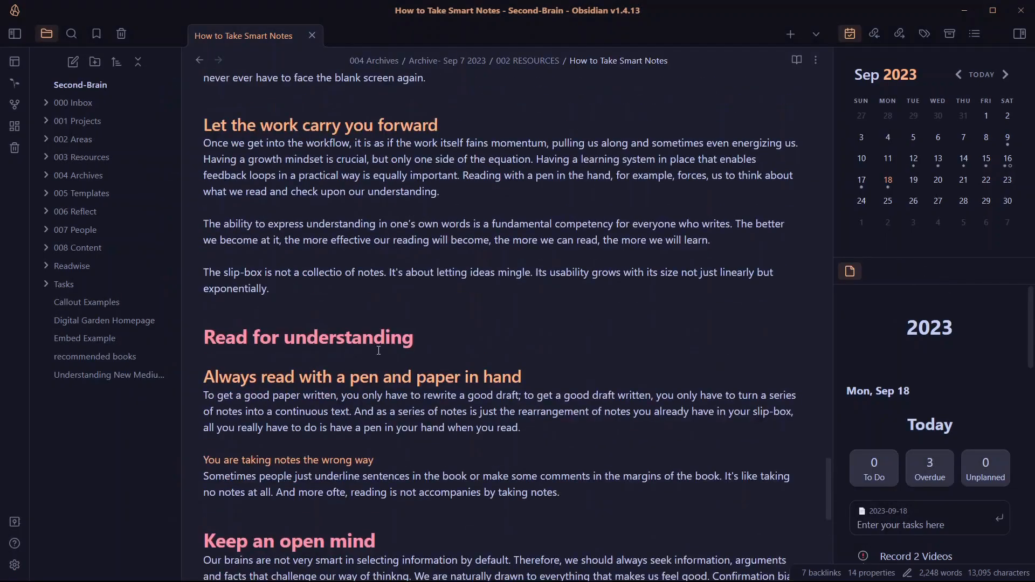
scroll(342, 346, down, 10)
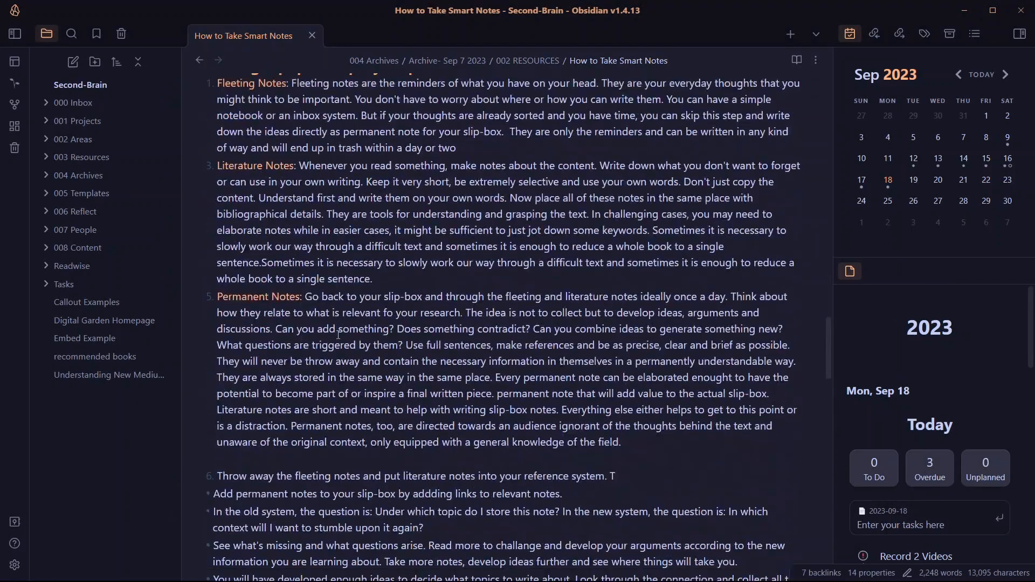
Turn on Inherit Divider Color from Heading Color and try the H1 Divider among the H1 options, leaving the divider off
click(15, 565)
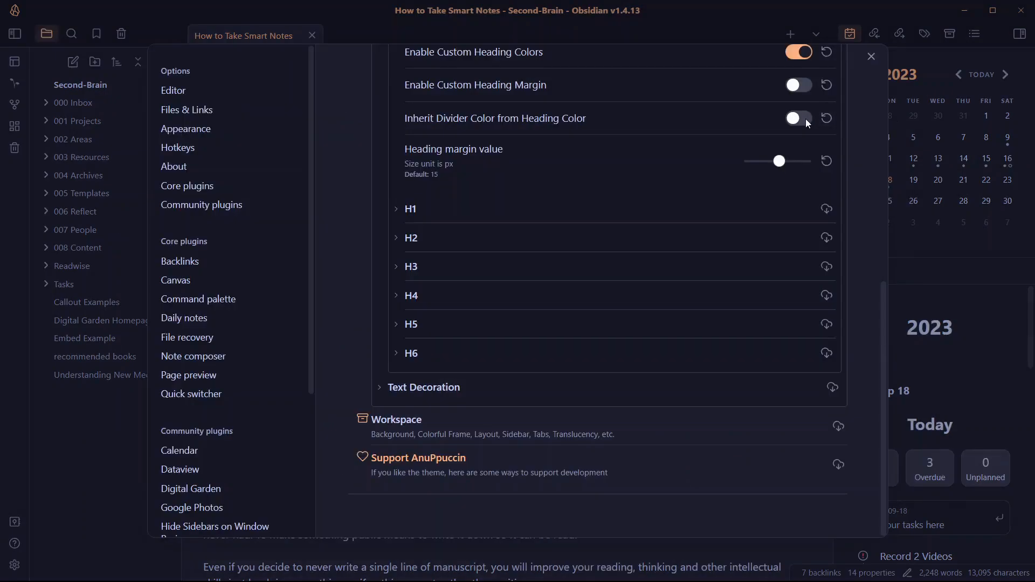
click(799, 118)
click(411, 209)
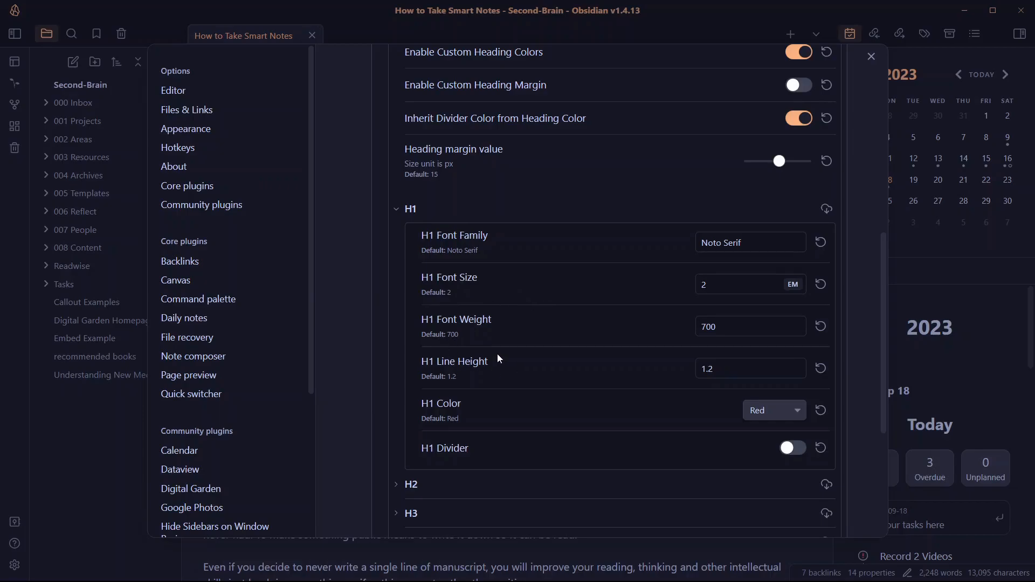
scroll(620, 377, down, 2)
click(794, 381)
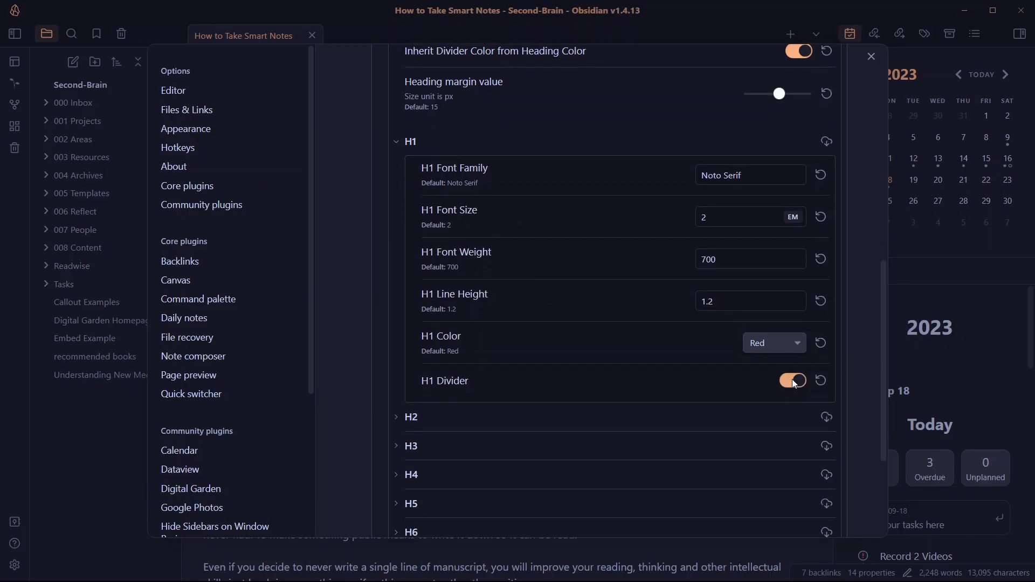
click(794, 382)
click(409, 142)
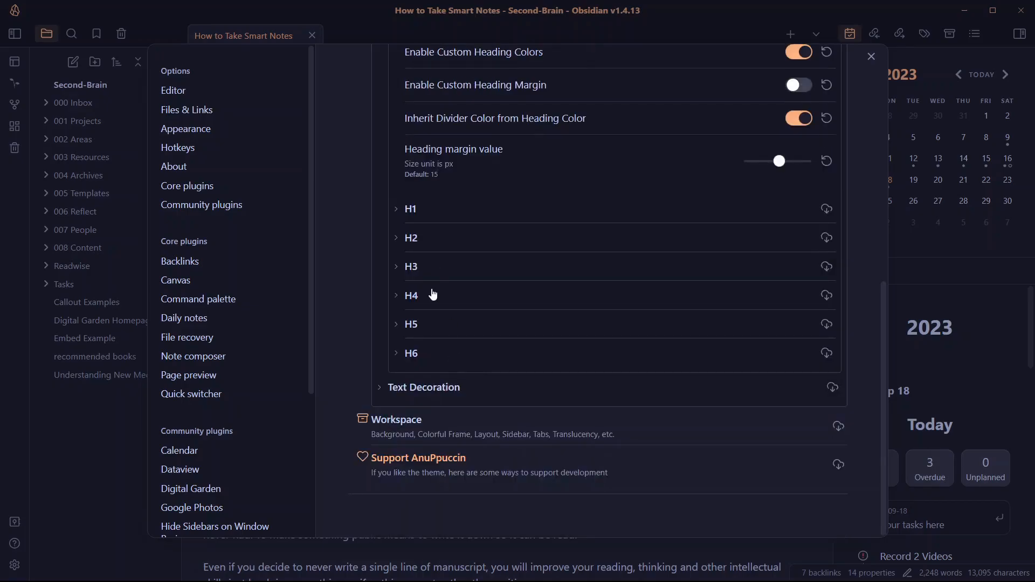
Turn on Enable Decoration Colors under Text Decoration, keep Bold Color at Red, and close the settings
click(411, 387)
scroll(411, 388, down, 2)
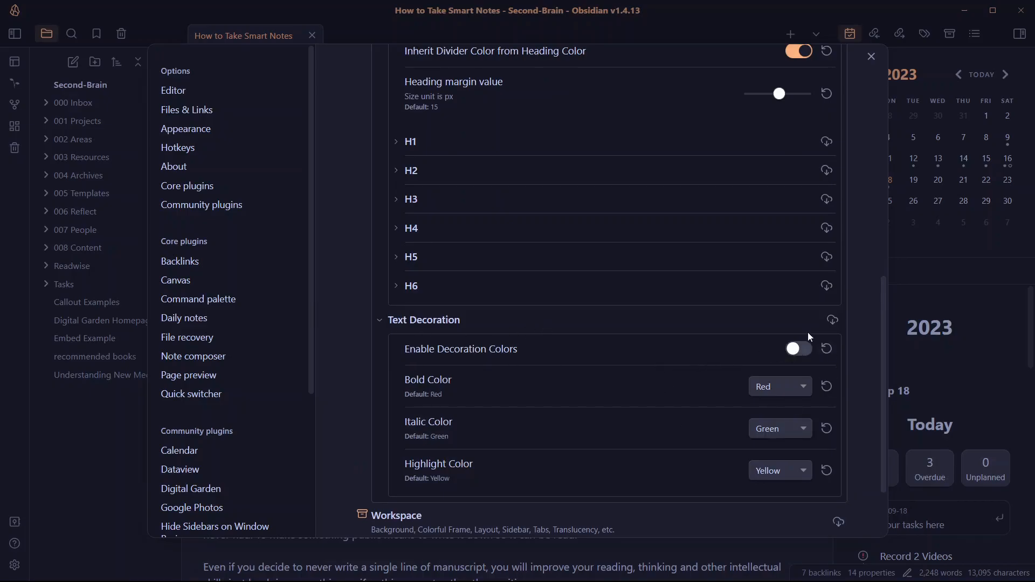
click(799, 349)
click(771, 384)
click(518, 387)
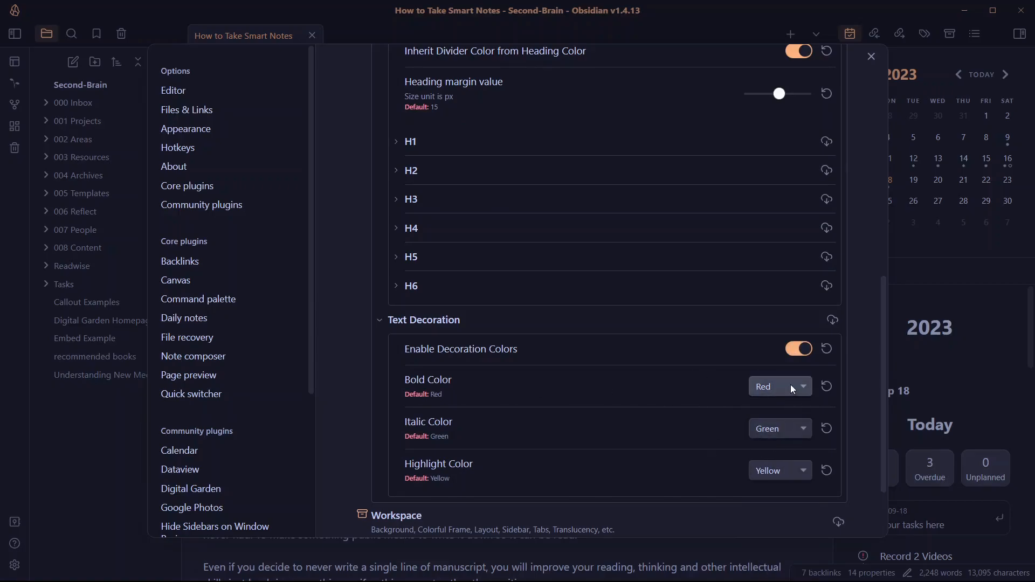
click(951, 342)
Examine the text styling in the note, selecting parts of the Literature Notes paragraph under "Writing a paper step by step:"
scroll(421, 366, up, 20)
scroll(297, 304, down, 12)
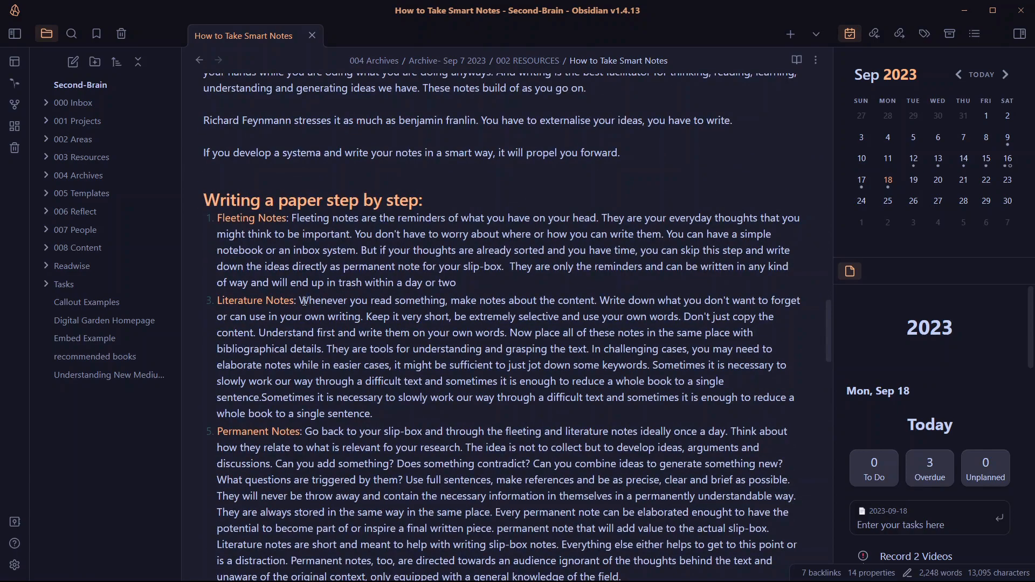
drag(301, 300, 365, 315)
click(374, 412)
click(327, 301)
drag(301, 299, 370, 381)
click(336, 397)
scroll(277, 313, up, 5)
Open the Workspace section of the style settings and examine the Darker Canvas Background option under Canvas
click(14, 565)
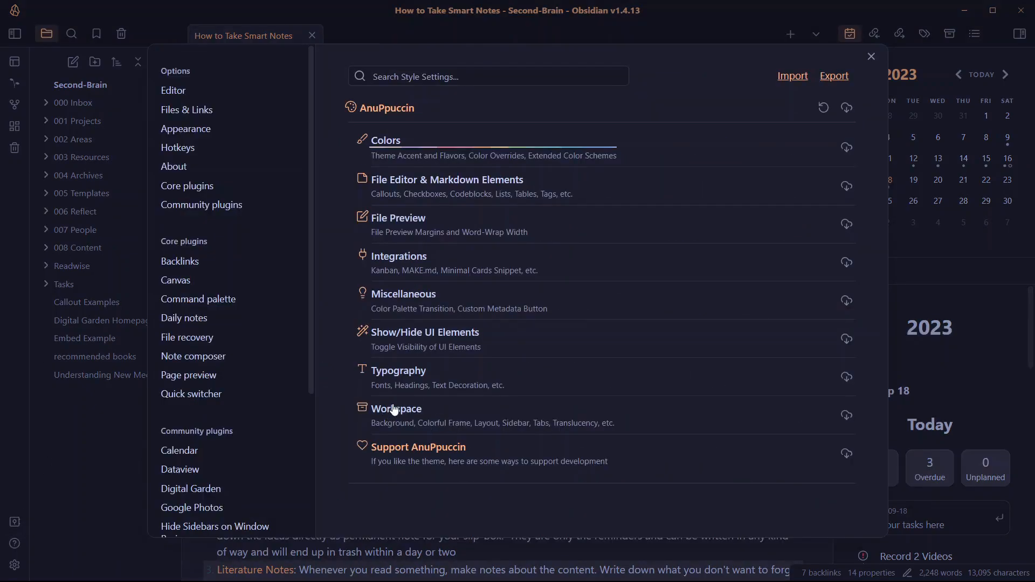
click(394, 410)
scroll(398, 350, down, 4)
click(404, 251)
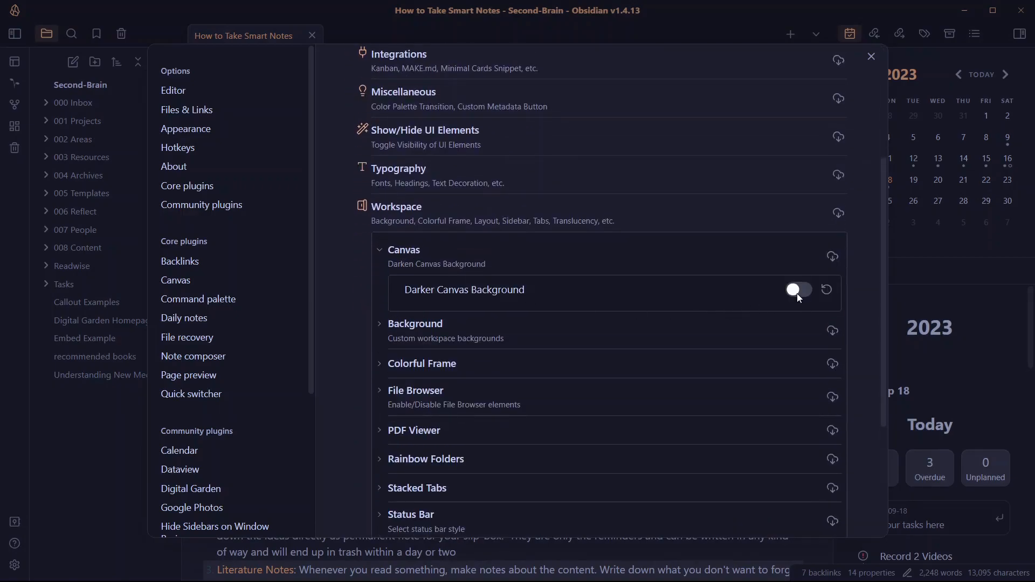
click(416, 270)
Turn on Enable Custom Background (WIP) and lower the Dark Mode background brightness and container opacity
click(410, 288)
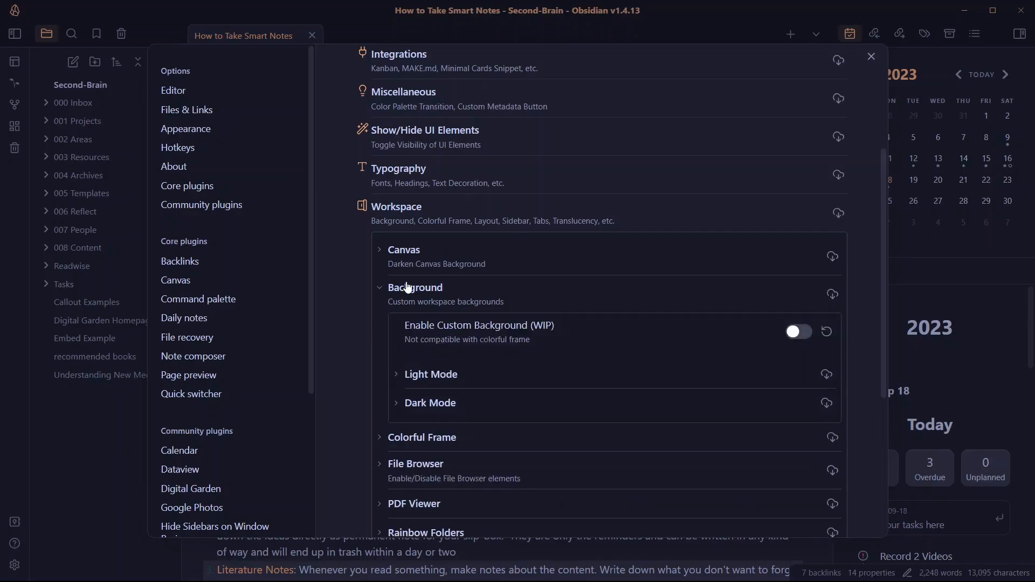
click(798, 331)
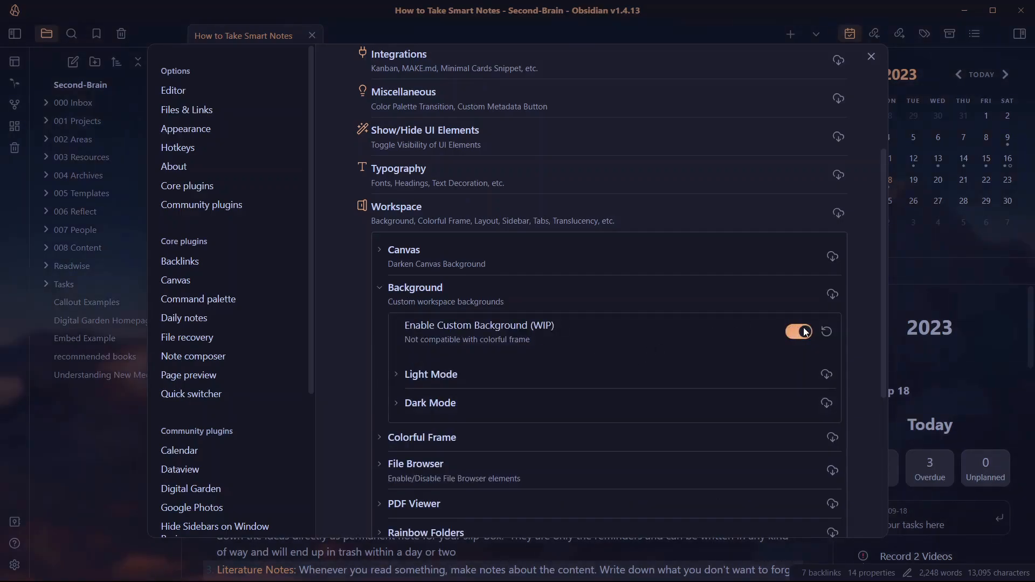
click(416, 406)
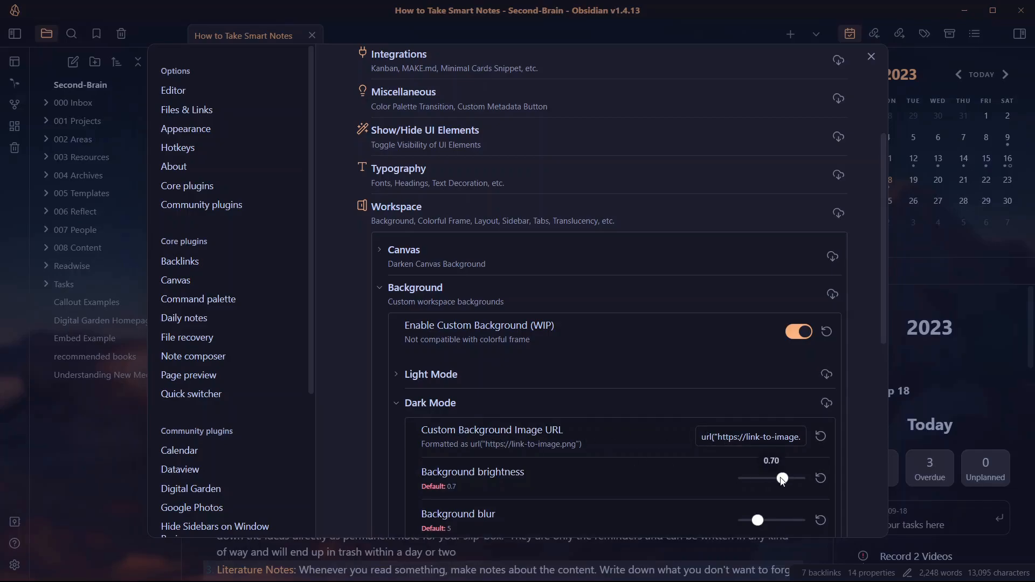
scroll(765, 474, down, 3)
drag(783, 343, 759, 345)
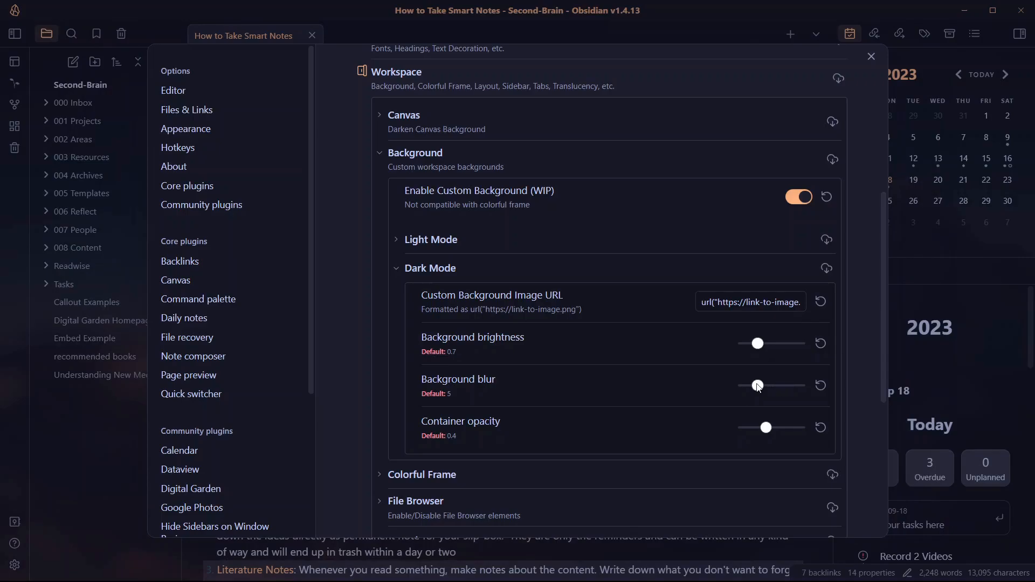
mouse_move(768, 427)
drag(787, 427, 763, 428)
Try Enable Colorful Frame (WIP), turn it off again, and collapse the Colorful Frame options
scroll(448, 342, down, 3)
click(448, 341)
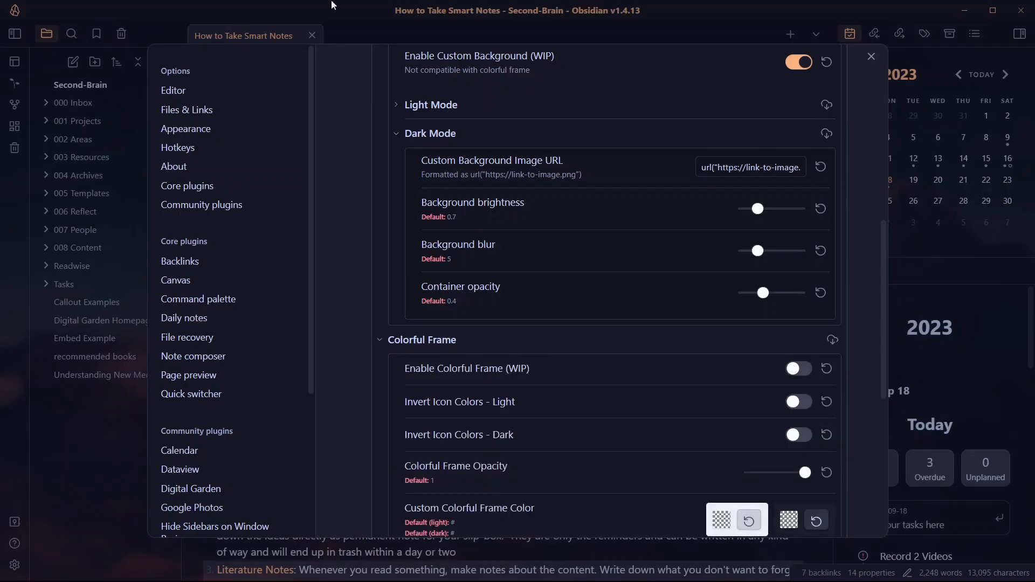
click(801, 367)
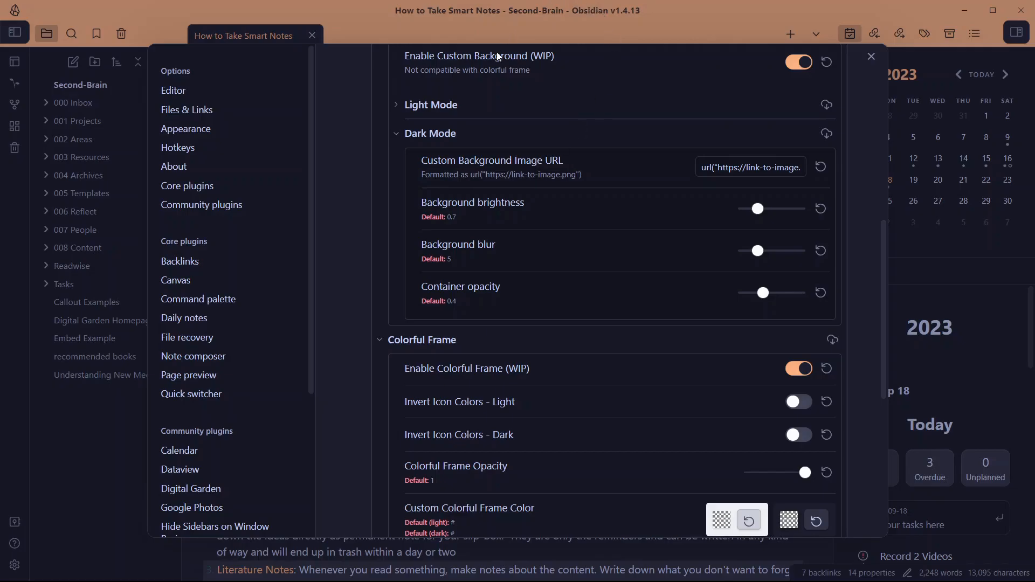
click(801, 370)
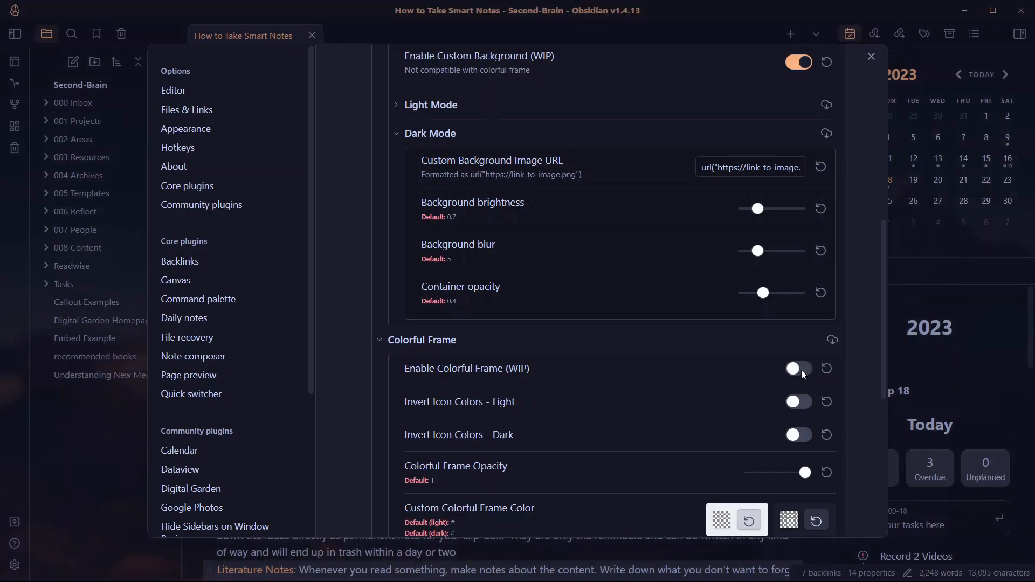
scroll(688, 310, down, 4)
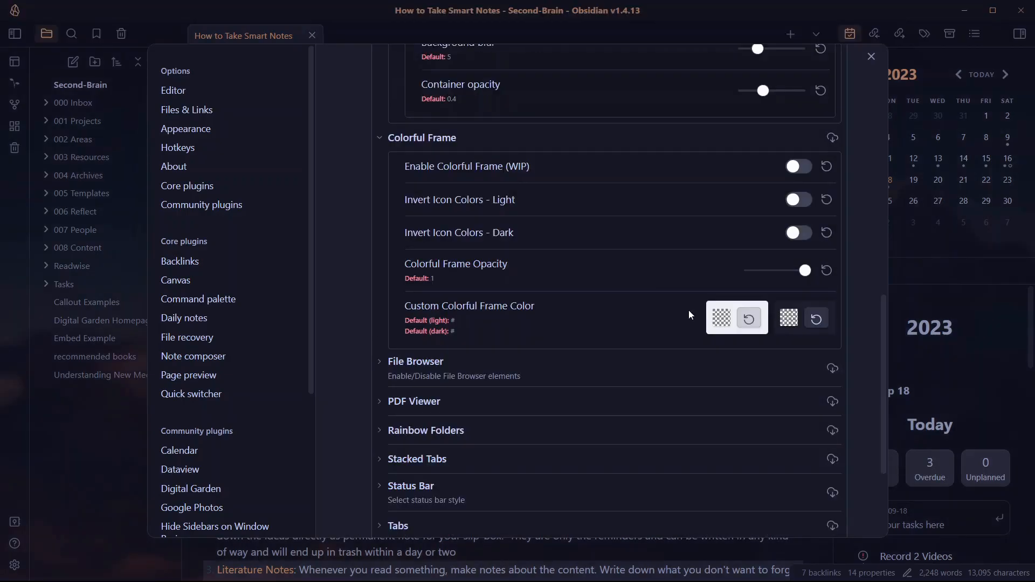
click(411, 139)
Turn on folder icons for collapse indicators and file icons under File Browser, and try the floating vault title, leaving it off
scroll(405, 192, up, 2)
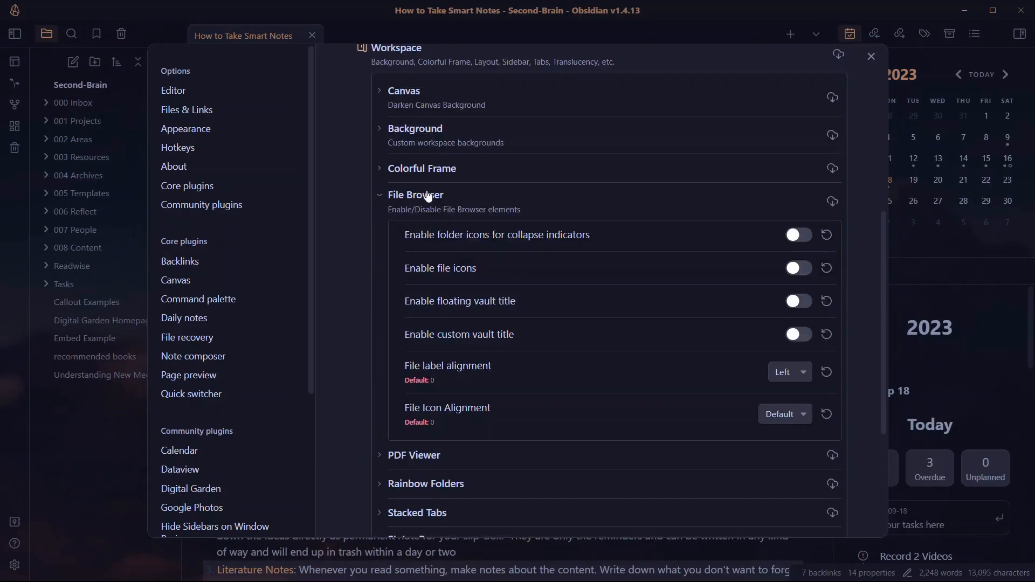
click(800, 235)
click(800, 234)
click(794, 239)
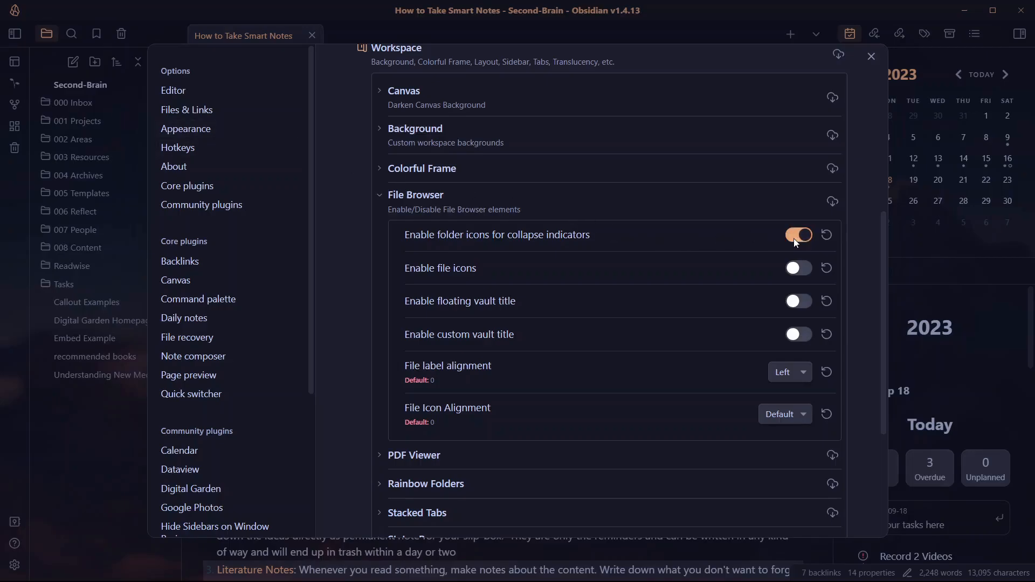
click(801, 268)
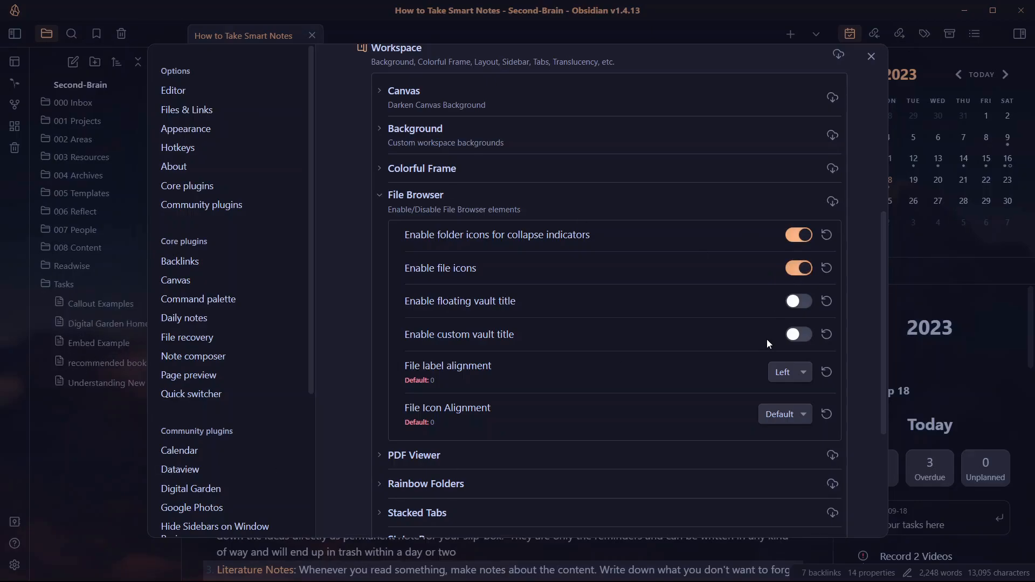
click(796, 303)
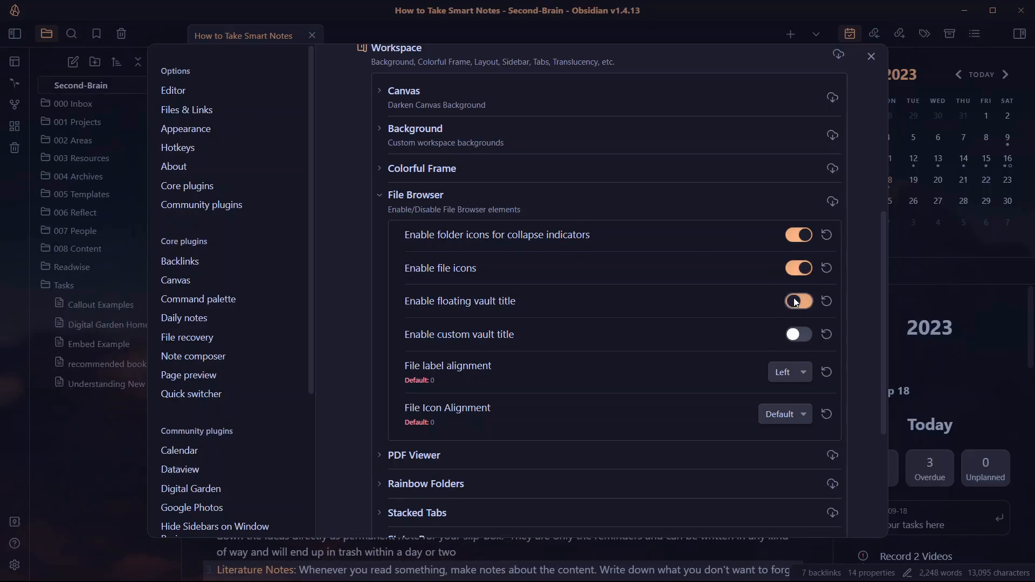
click(796, 302)
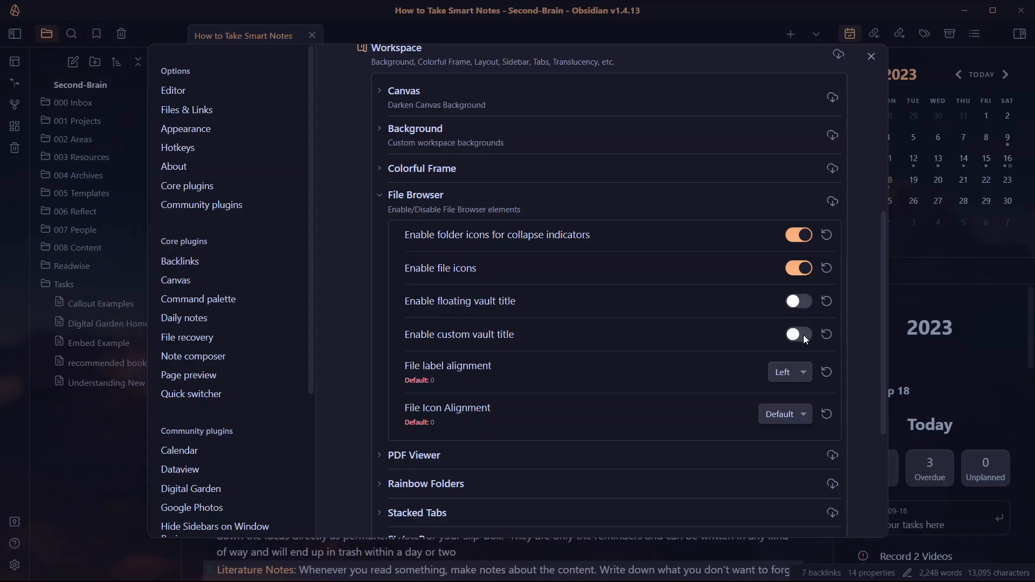
Enable the custom vault title under File Browser and set the Rainbow Folders style to Full
click(801, 335)
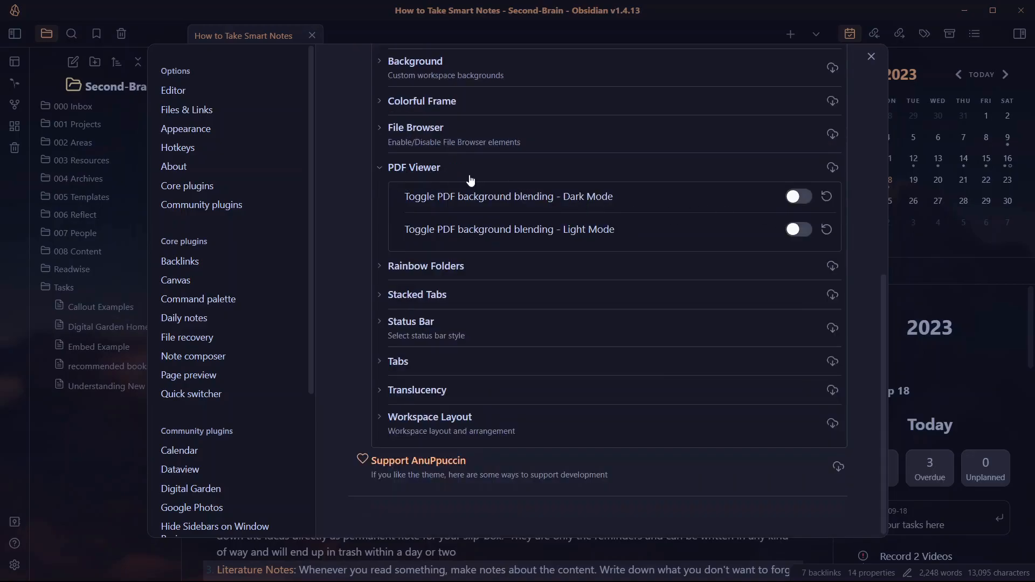
click(411, 265)
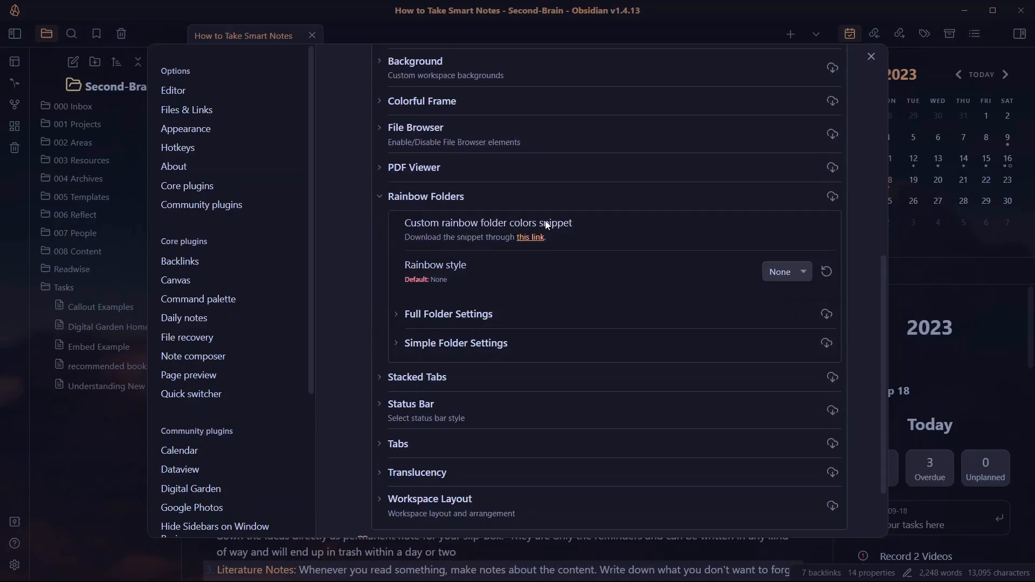
click(770, 276)
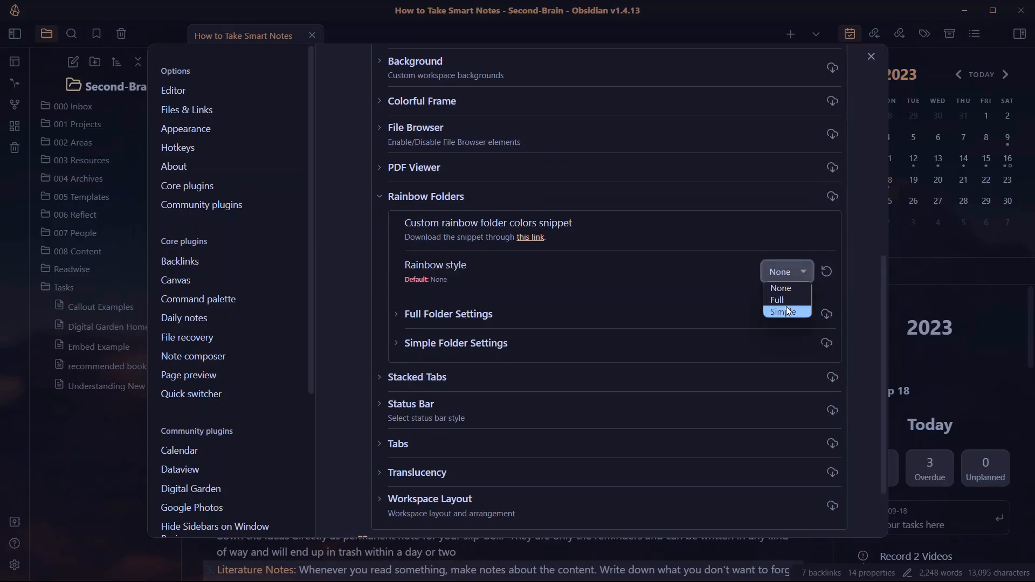
click(675, 284)
click(780, 273)
click(735, 307)
click(783, 272)
click(784, 302)
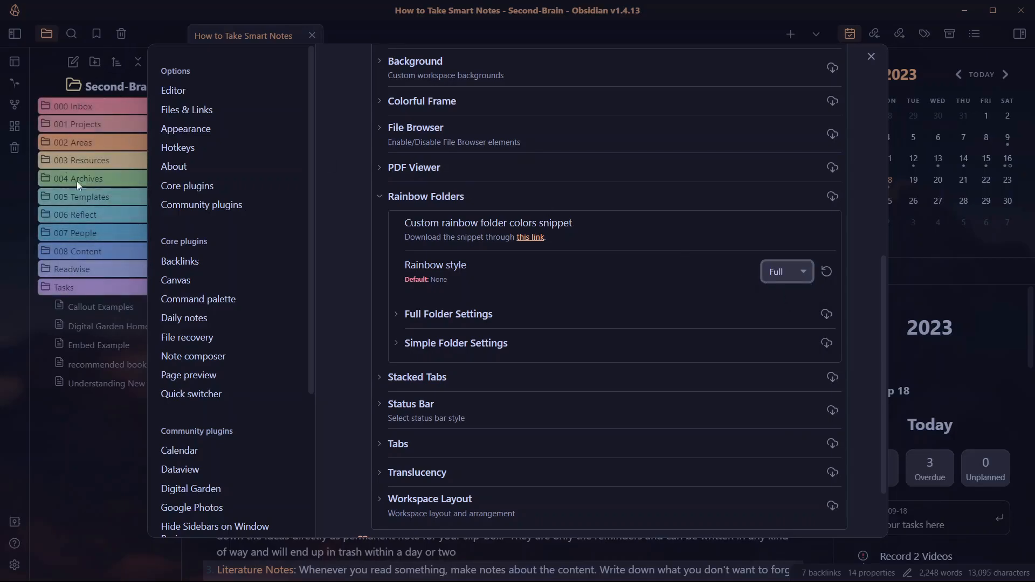
Set the folder background color opacity to 0.9 in Full Folder Settings and look at the Stacked Tabs options
click(477, 318)
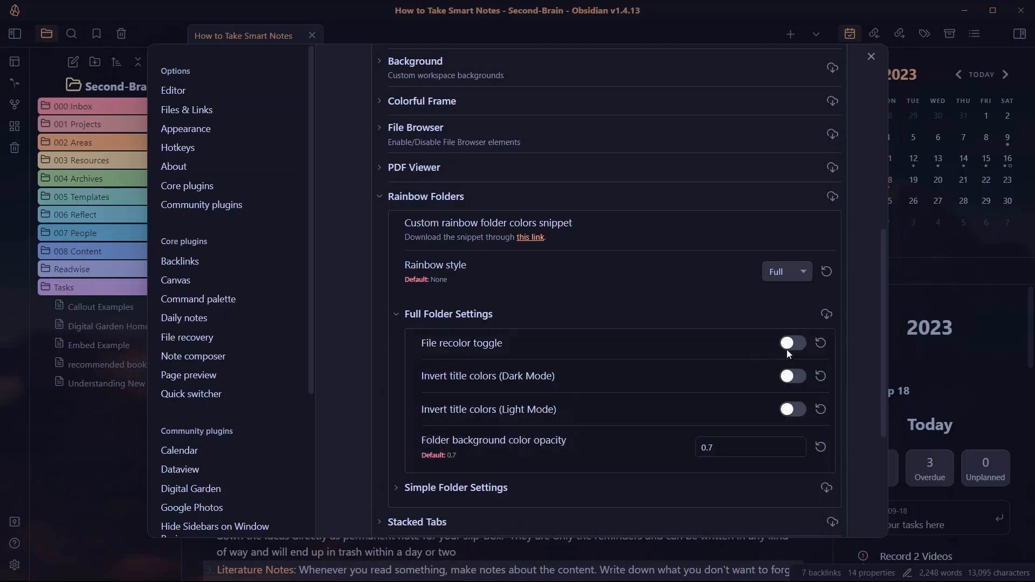
scroll(593, 378, down, 5)
click(437, 261)
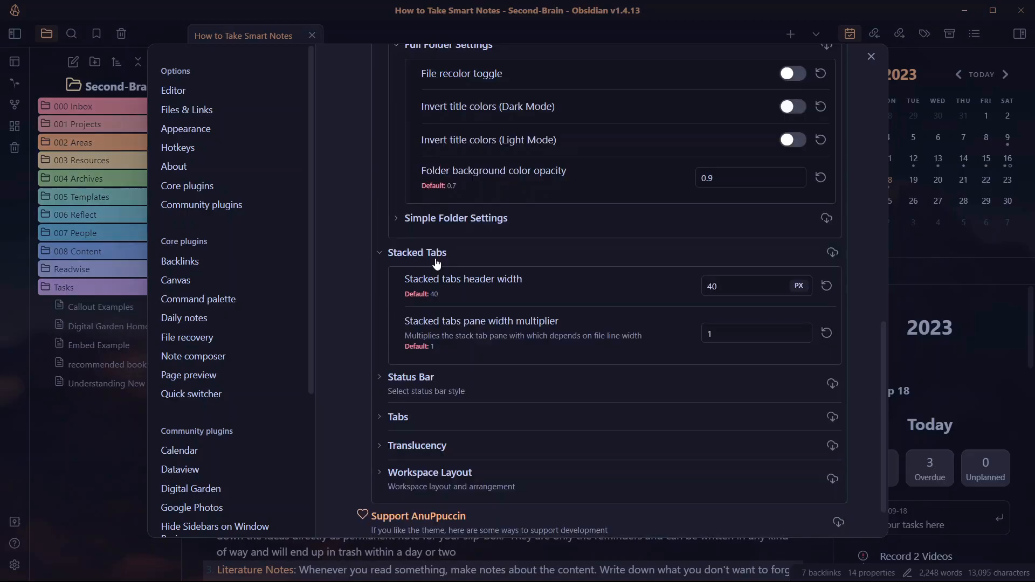
click(437, 262)
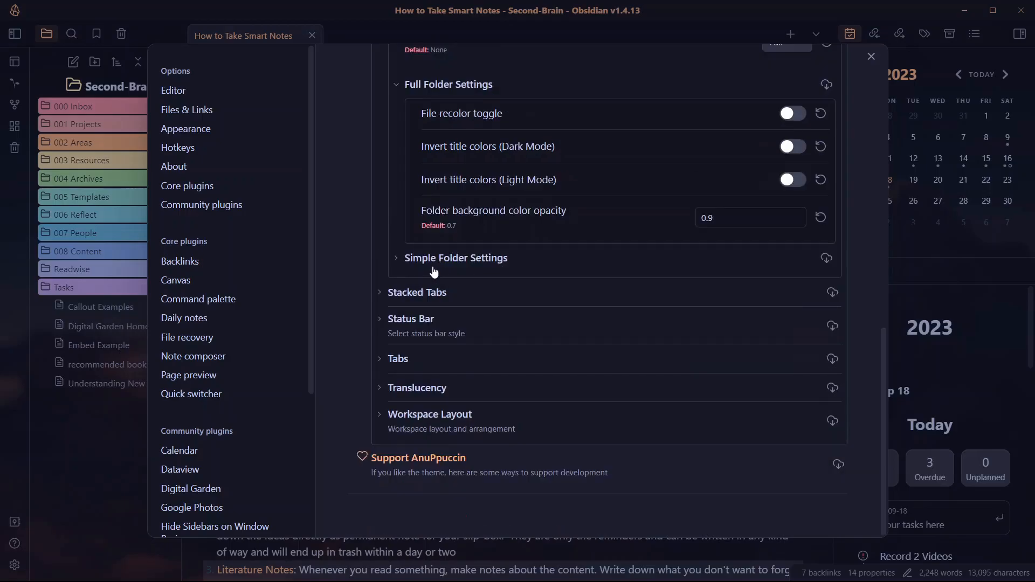
Try the Floating status bar style and restore the Default style
click(411, 320)
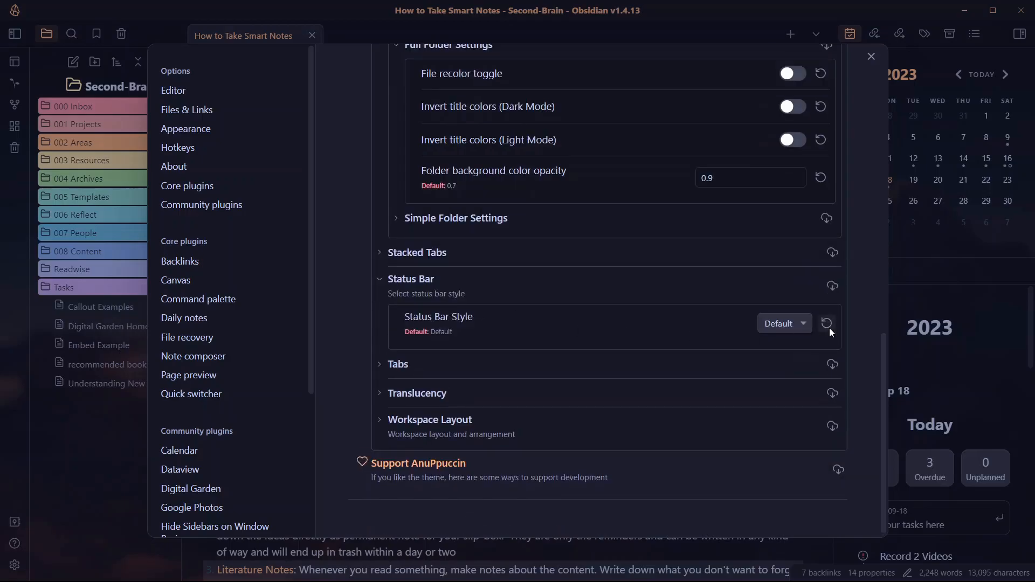
click(780, 318)
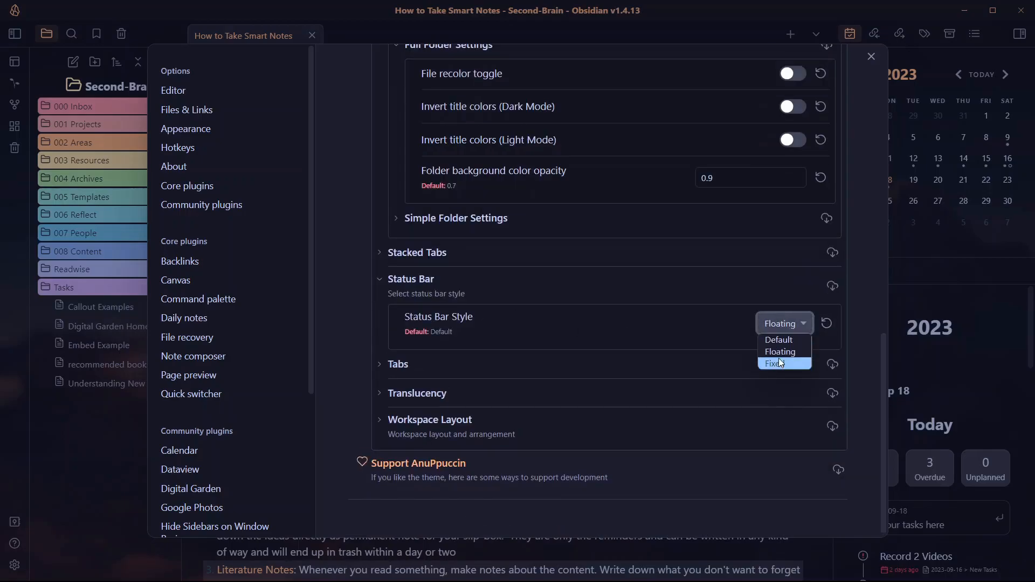
click(785, 340)
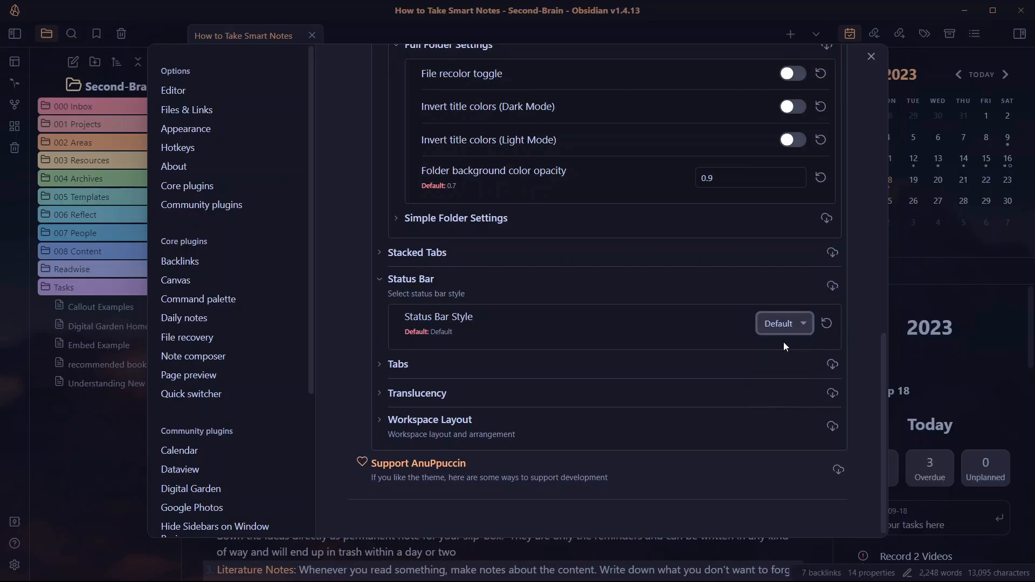
Lower the tab opacity slightly in Depth Tab Settings under Tabs, and look at the Translucency options
click(402, 365)
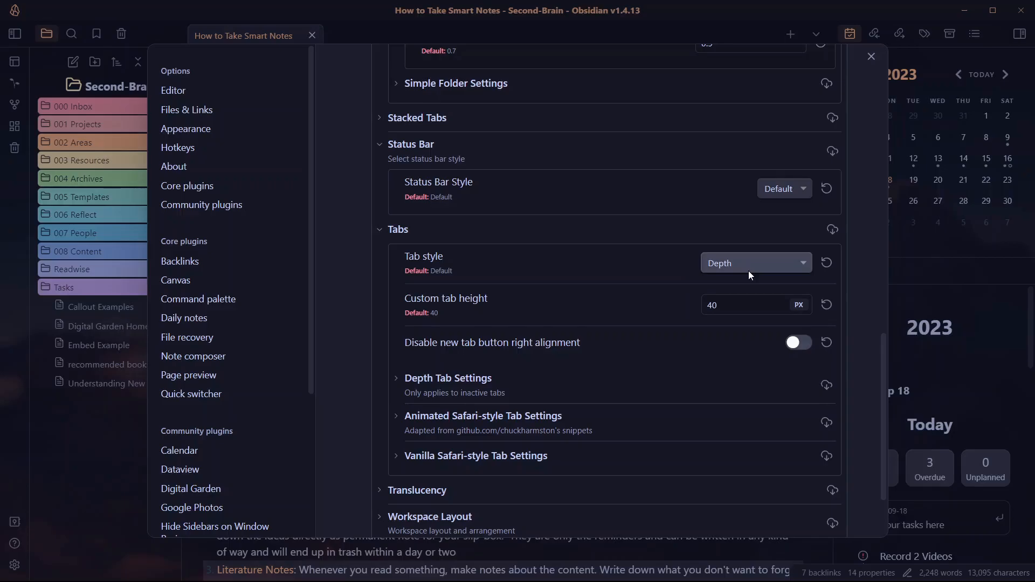
click(749, 270)
click(448, 378)
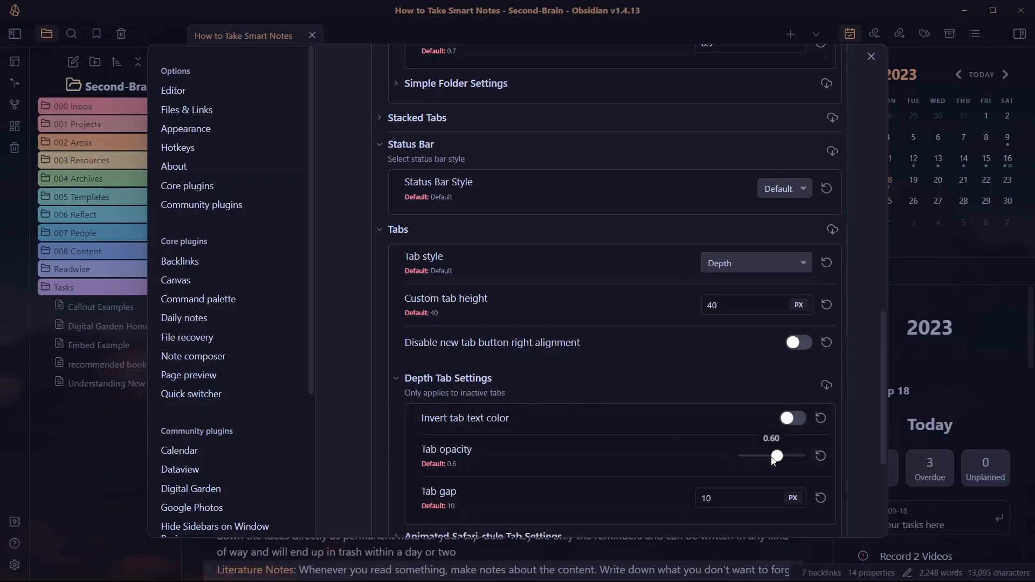
scroll(435, 395, down, 4)
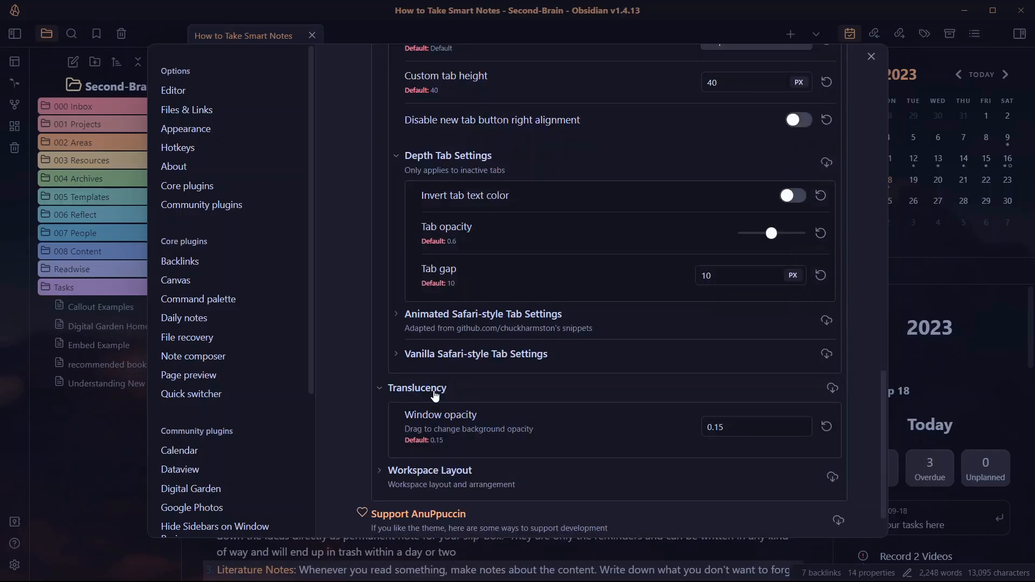
click(436, 396)
Set the Workspace Layout variant to Cards, check the look of the workspace, and return to the style settings
click(431, 416)
scroll(431, 415, down, 1)
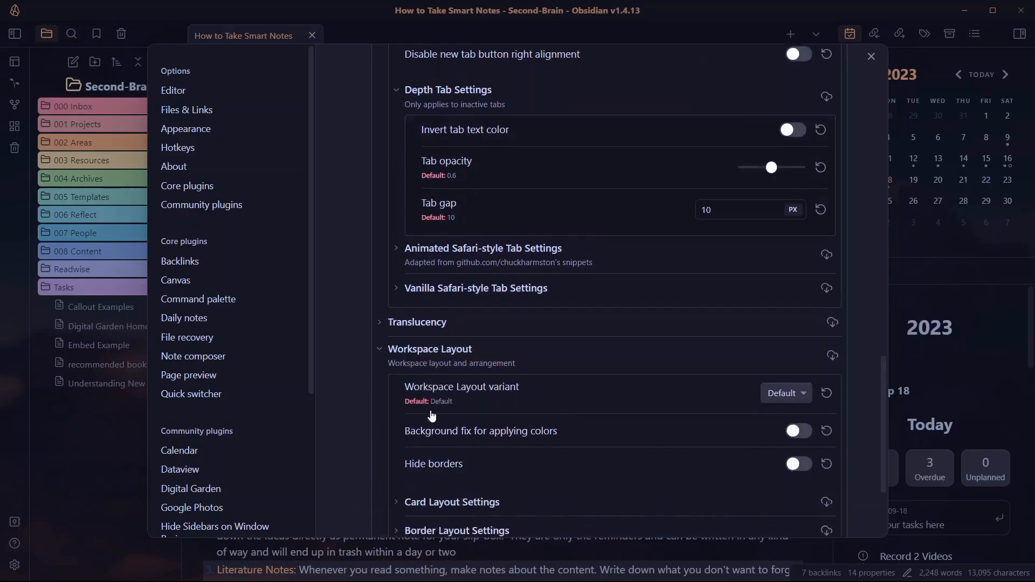
scroll(432, 416, down, 3)
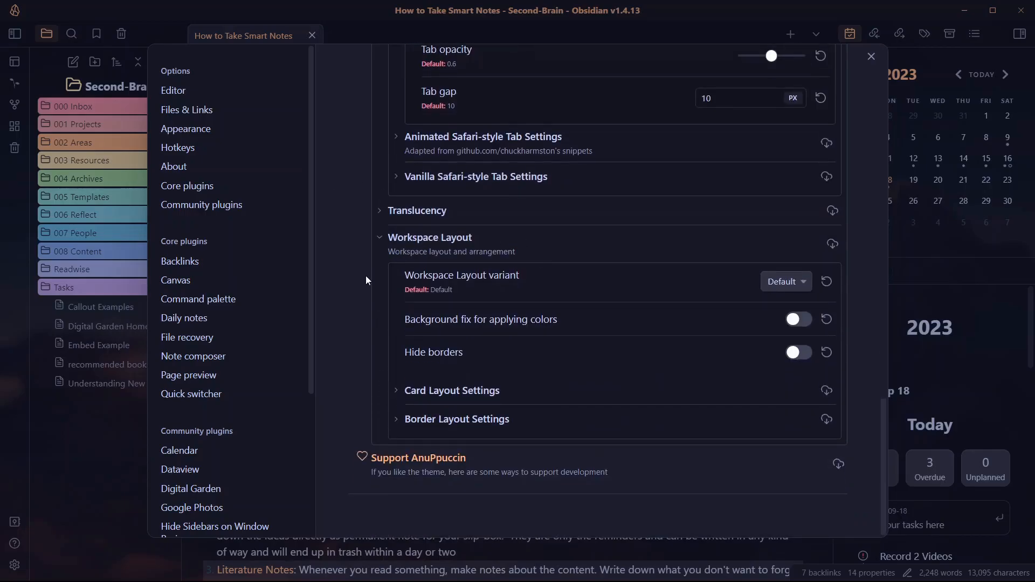
click(793, 282)
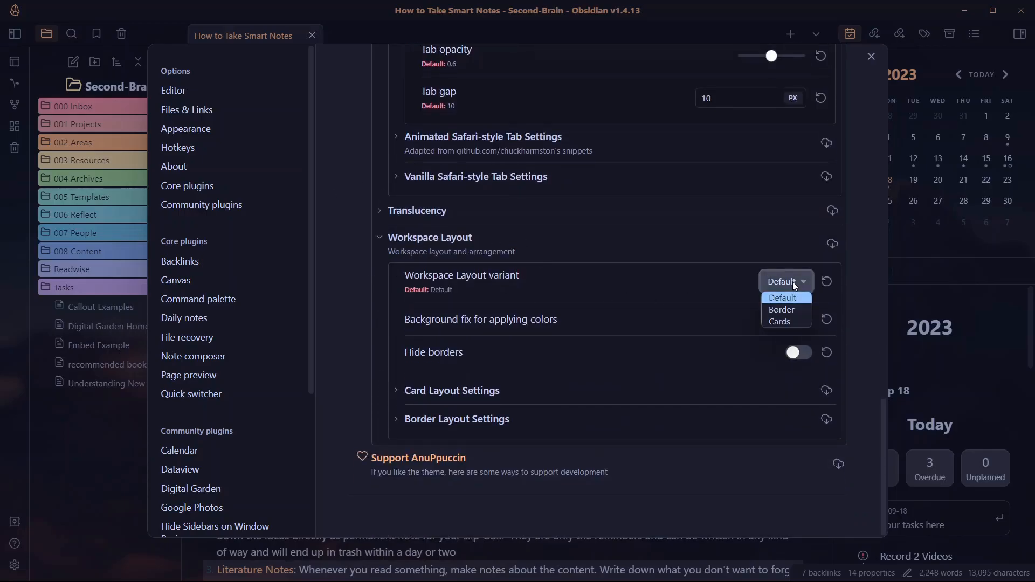
click(783, 322)
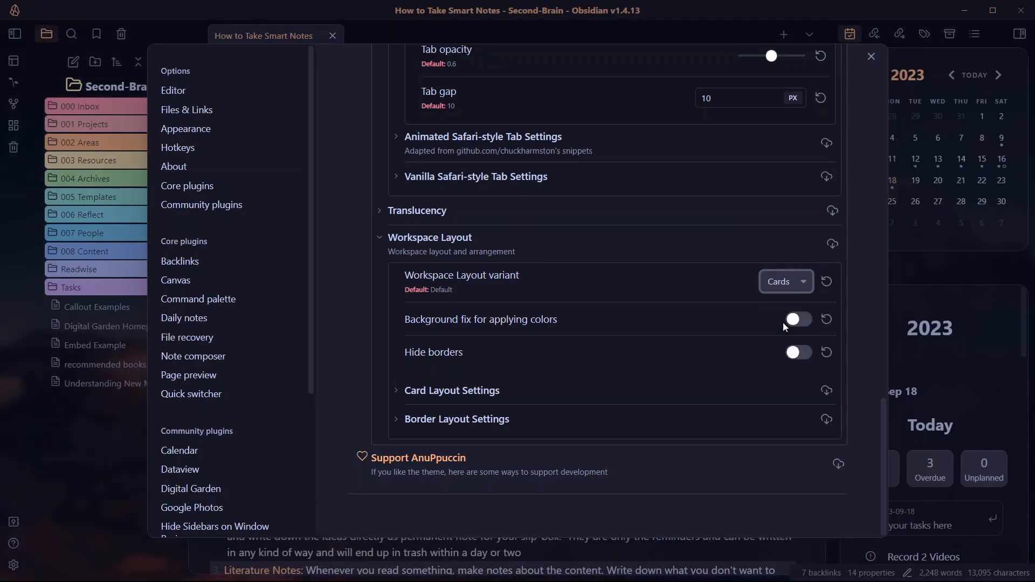
click(1011, 273)
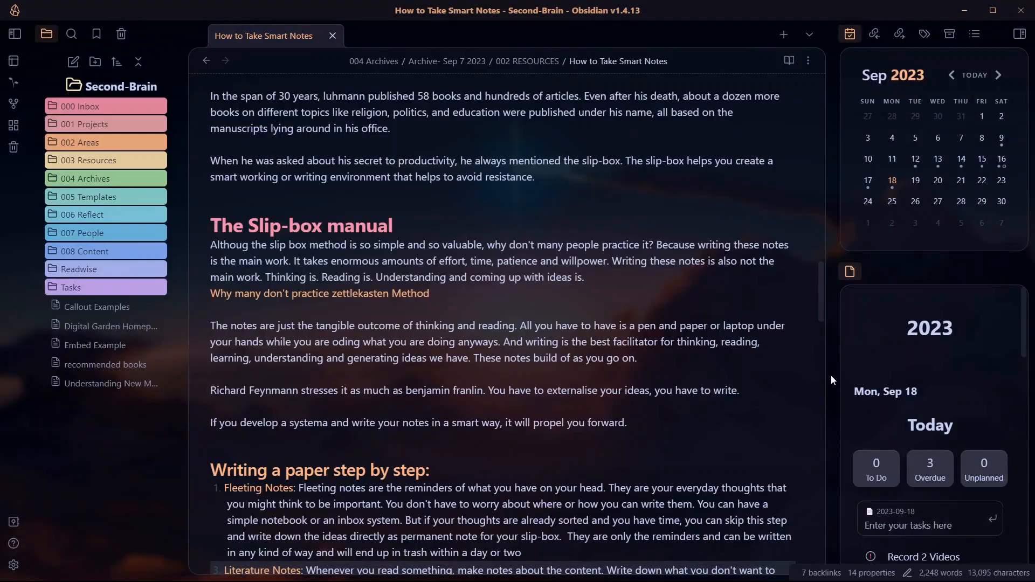
key(ctrl+comma)
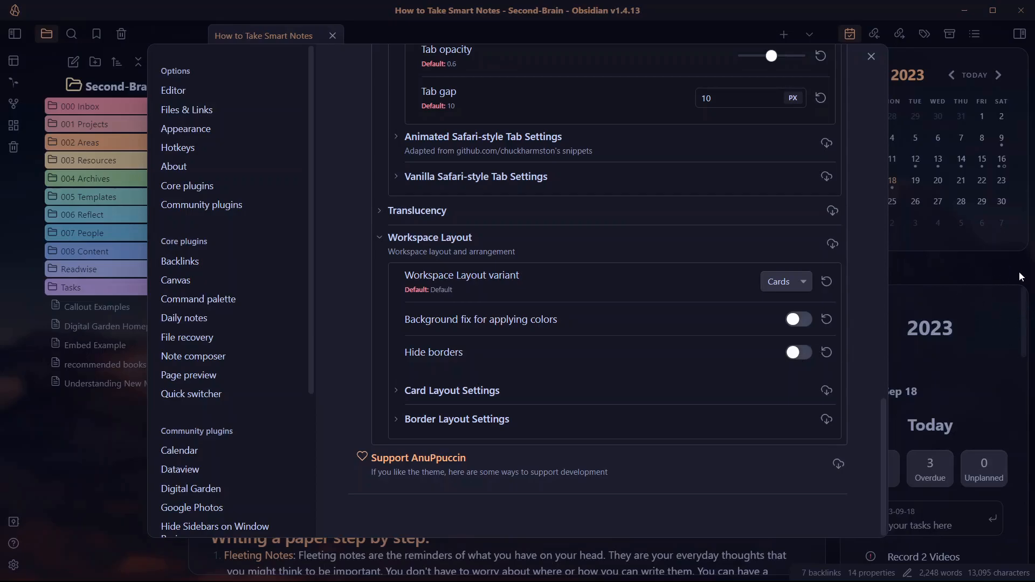
Turn on Hide borders and set the card radius to 10 px in Card Layout Settings
click(796, 353)
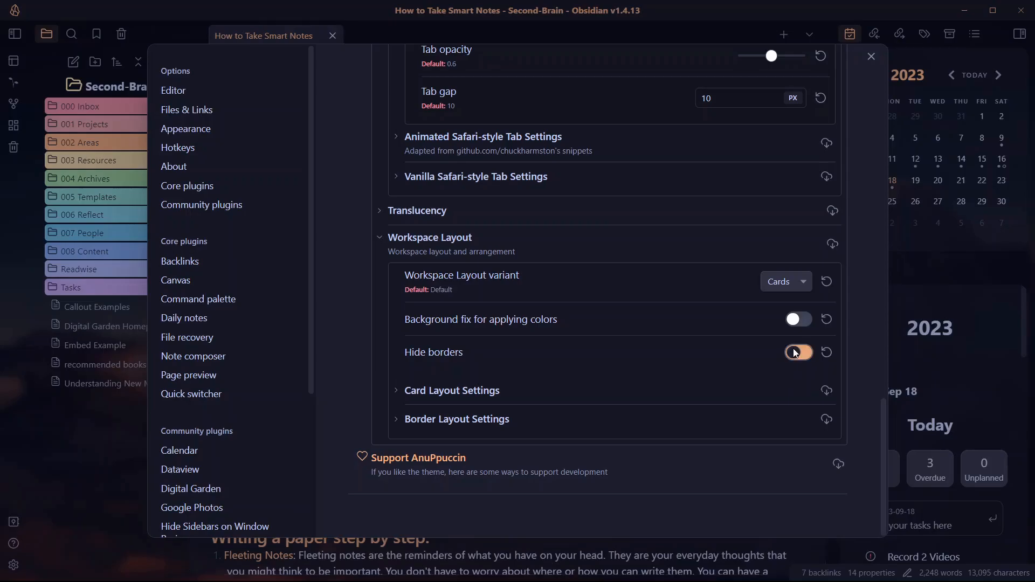
click(469, 397)
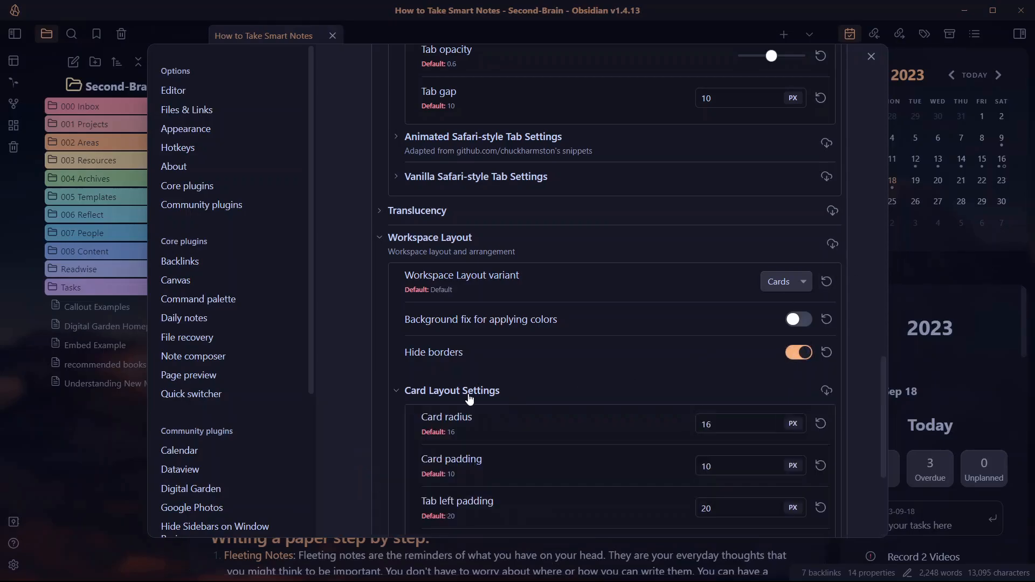
scroll(469, 398, down, 3)
drag(731, 293, 686, 297)
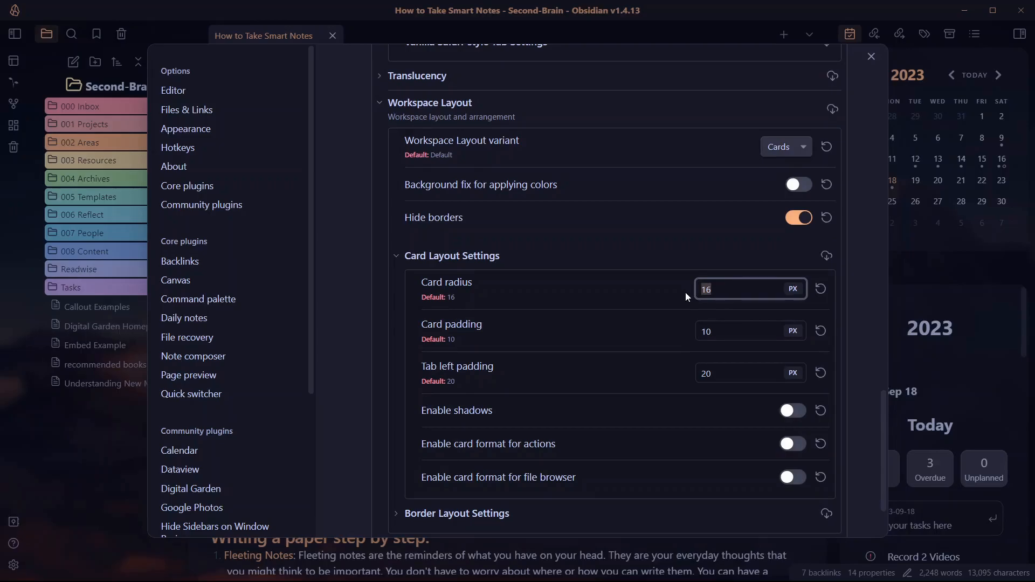
text(10)
click(679, 327)
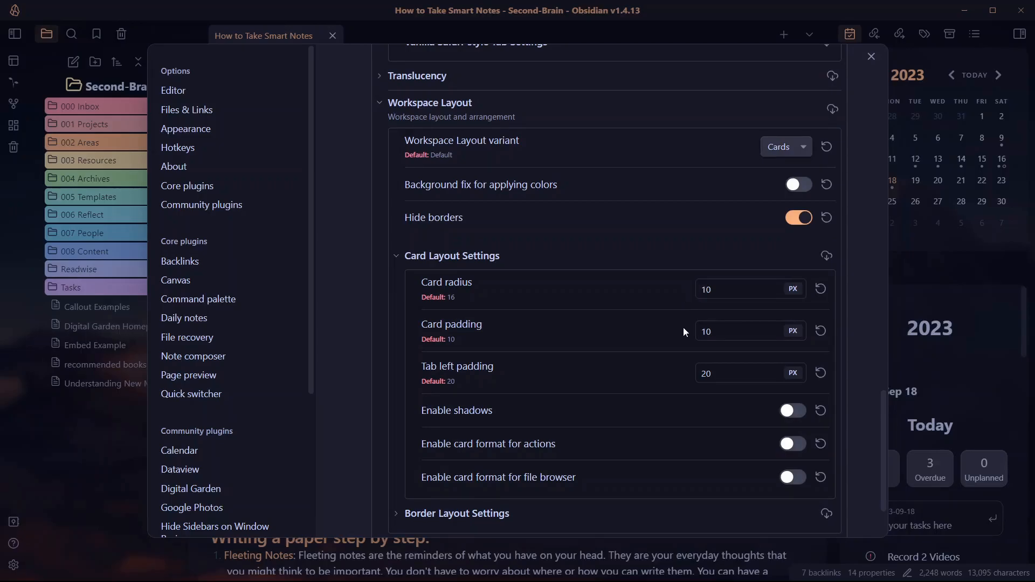
Set the card padding to 5 px and the tab left padding to 10 px
drag(710, 332, 700, 333)
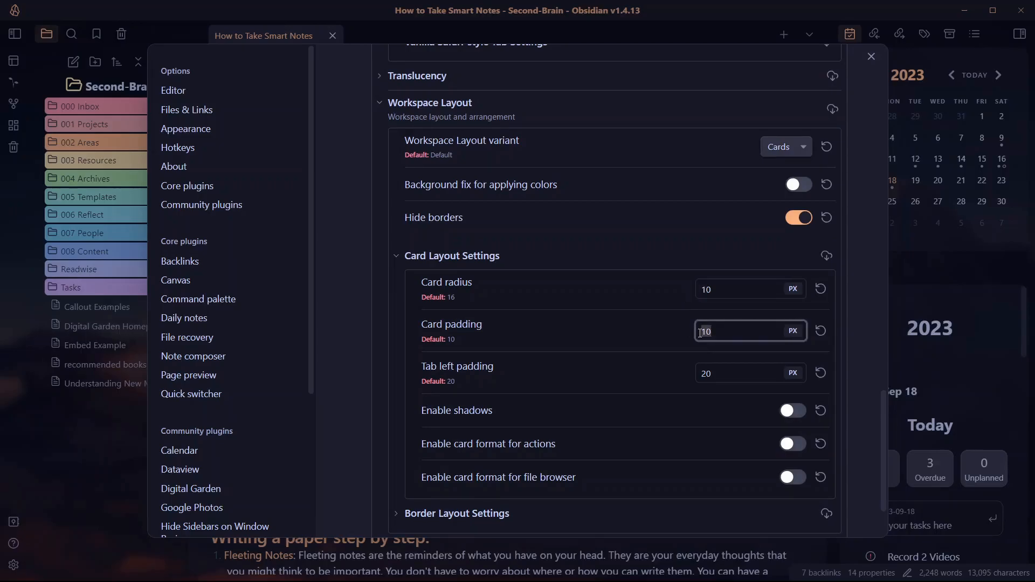
text(5)
drag(717, 373, 678, 371)
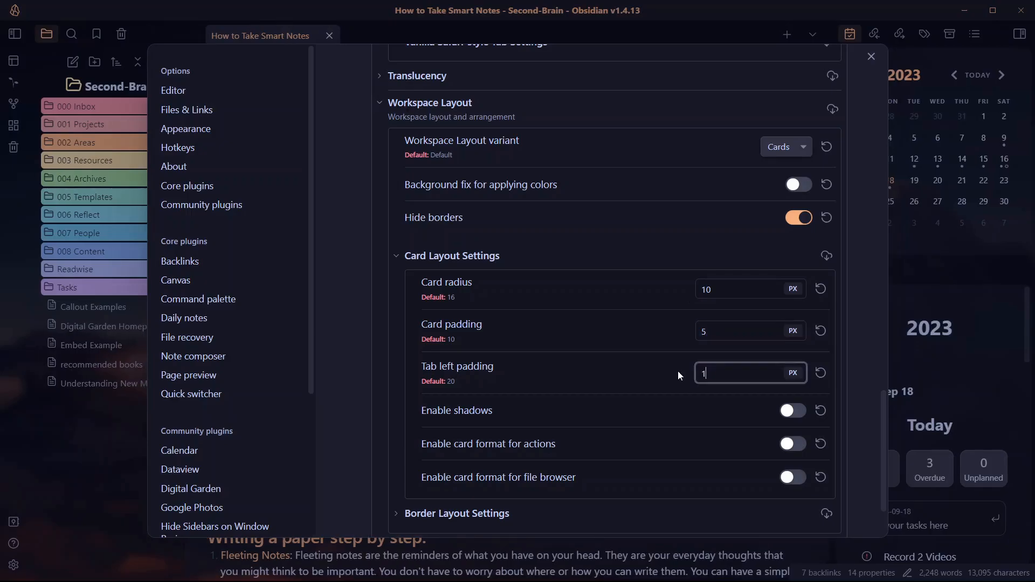
text(10)
click(678, 371)
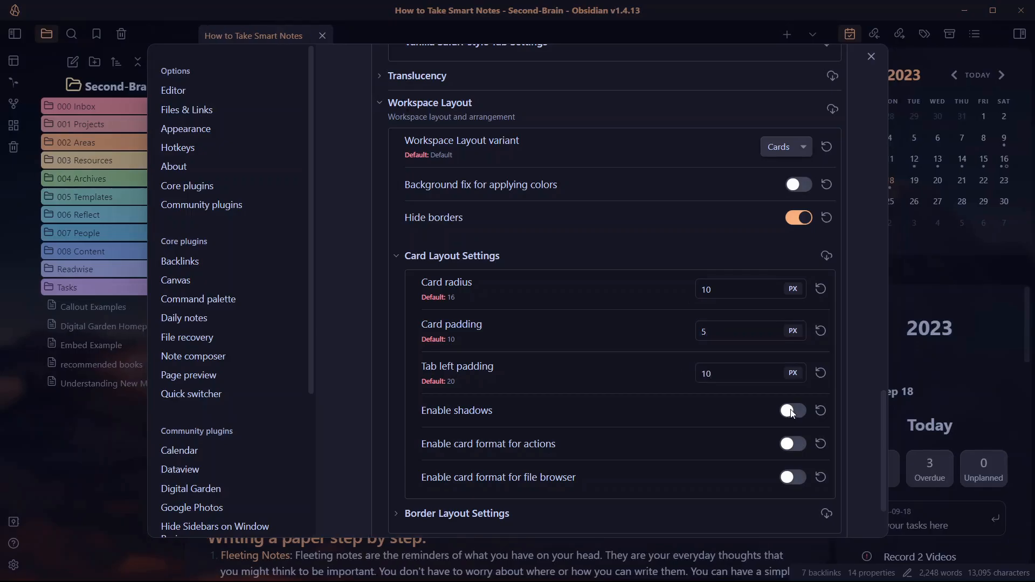
Enable card shadows and the card format for both actions and the file browser
click(793, 411)
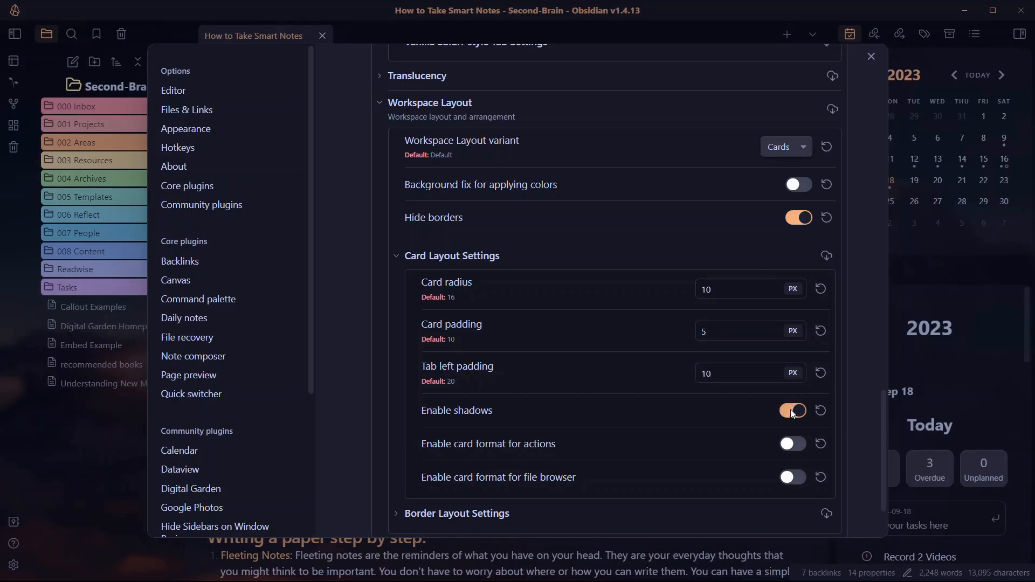
click(791, 444)
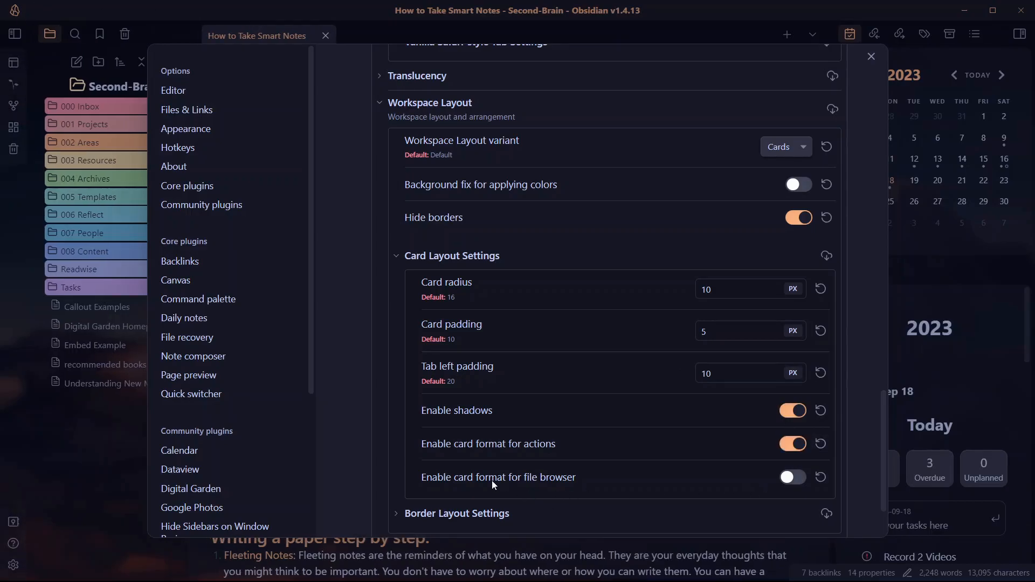
scroll(494, 480, down, 2)
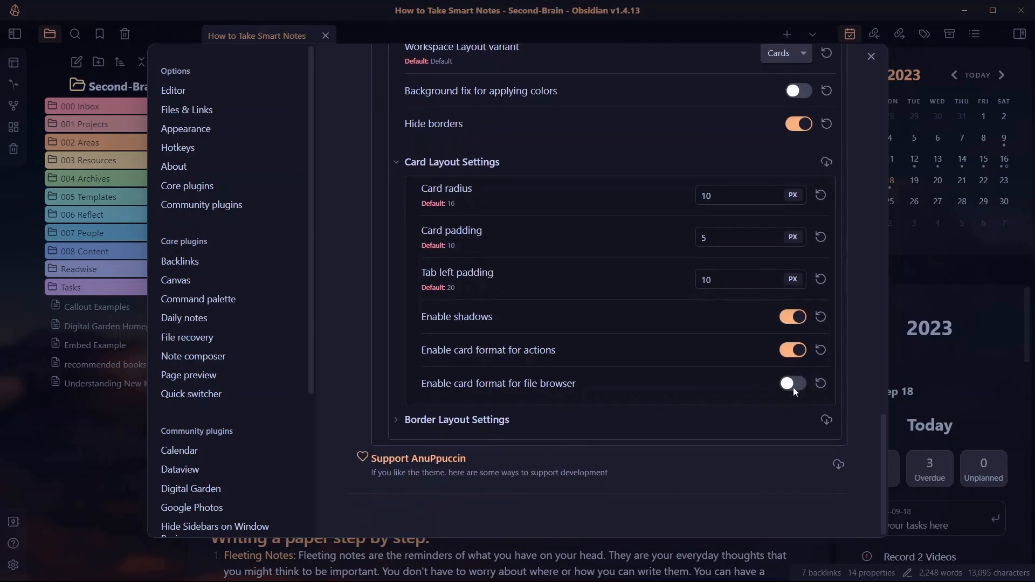
Collapse the AnuPpuccin style settings and close the settings window
scroll(794, 386, up, 15)
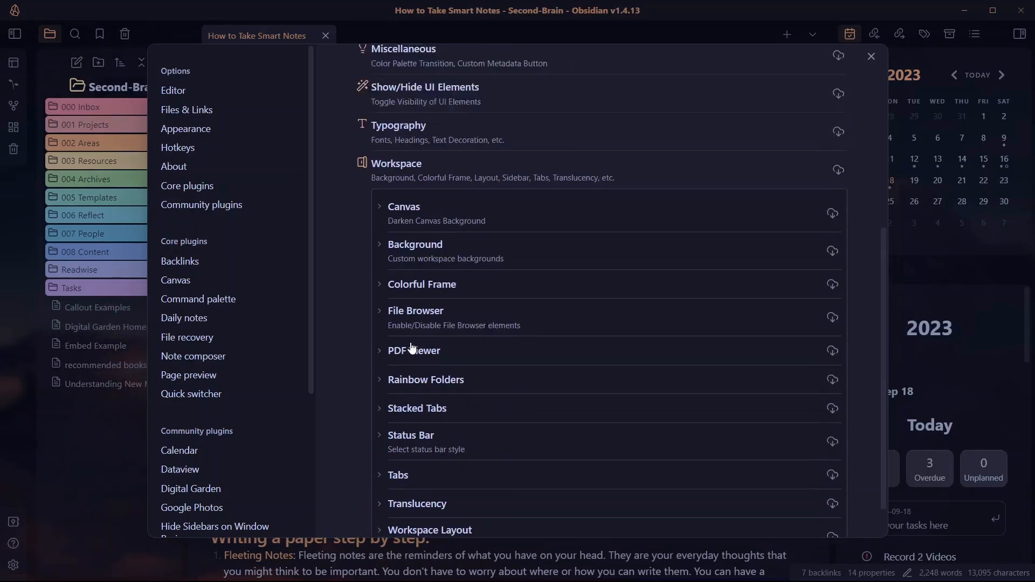
click(377, 108)
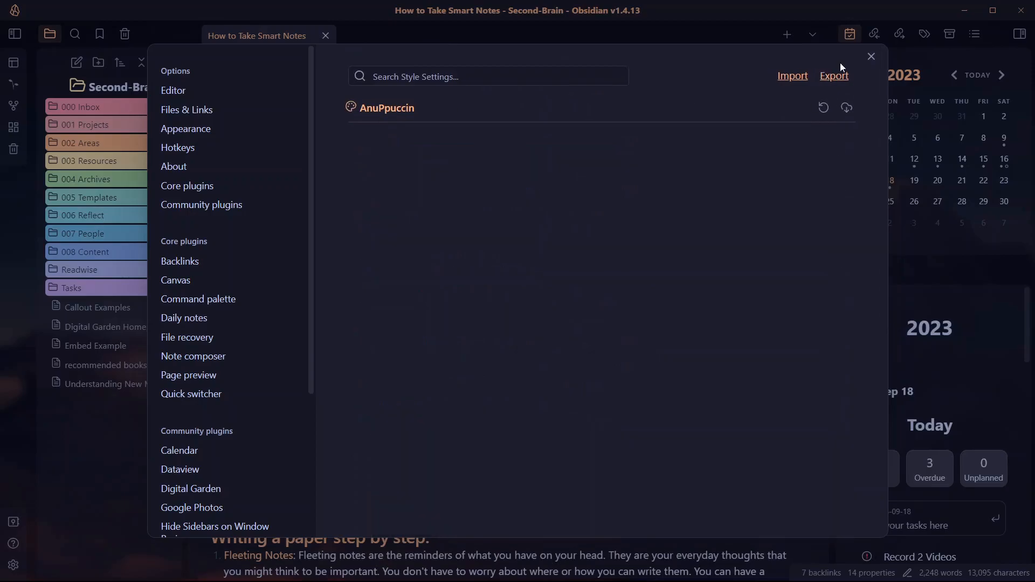
click(874, 56)
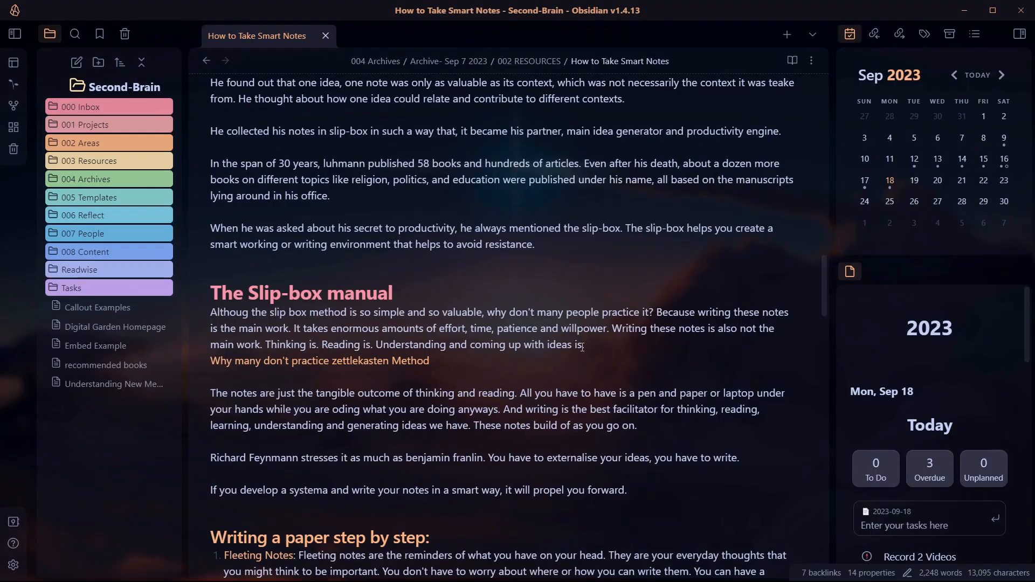
Look over the How to Take Smart Notes note in the restyled workspace and minimize the window
scroll(489, 246, down, 5)
click(489, 267)
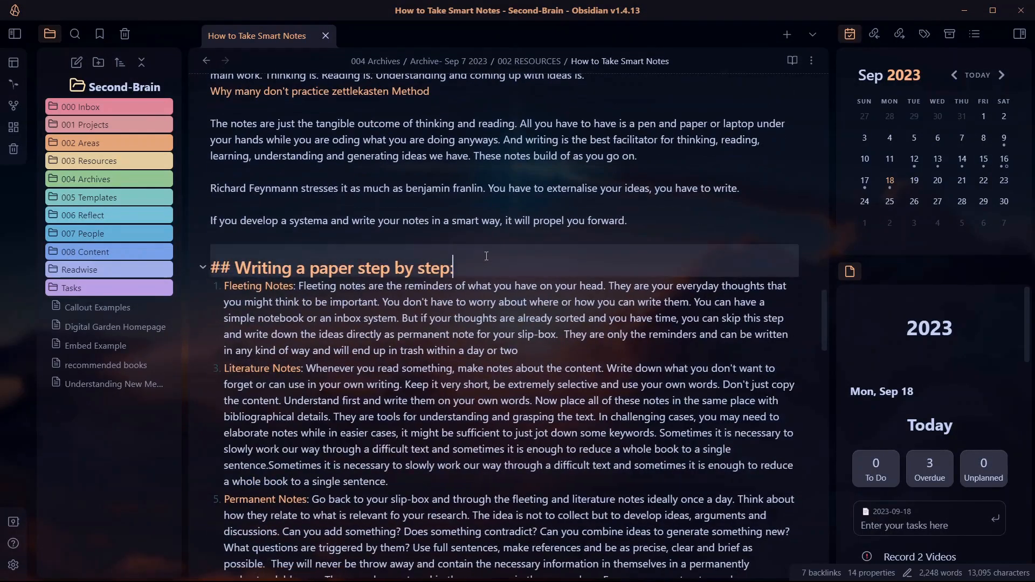
scroll(475, 304, up, 9)
click(476, 348)
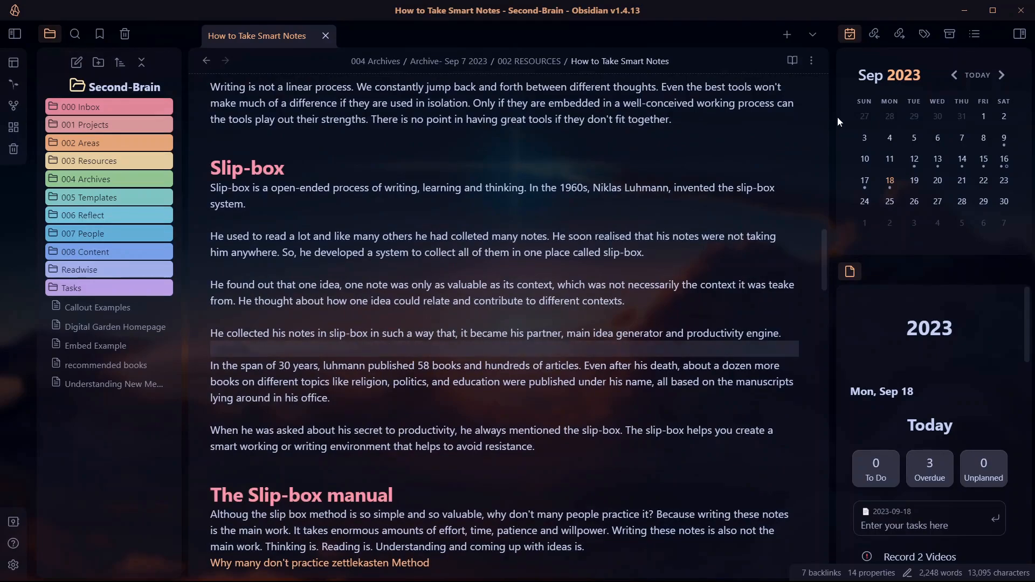
click(961, 10)
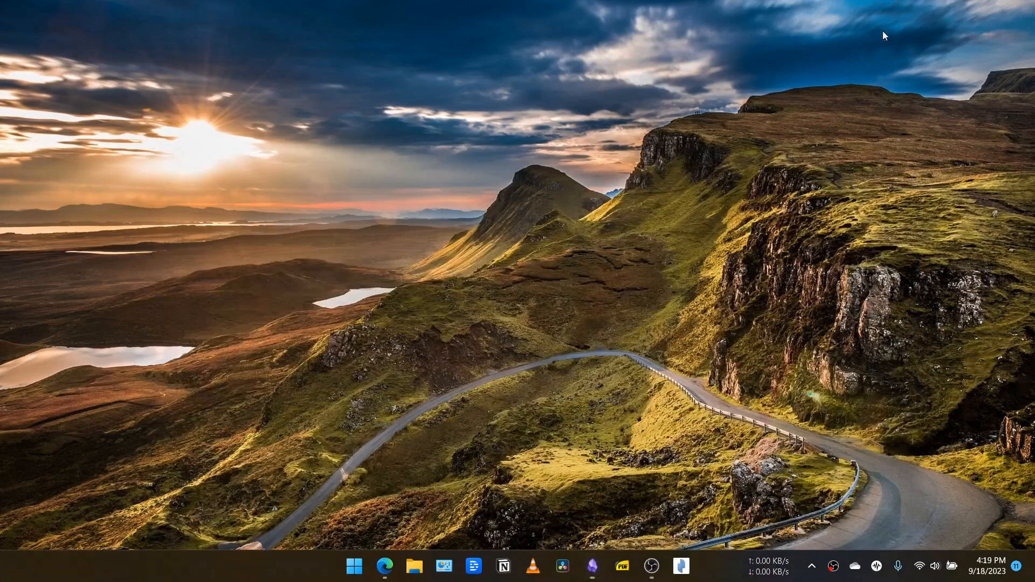